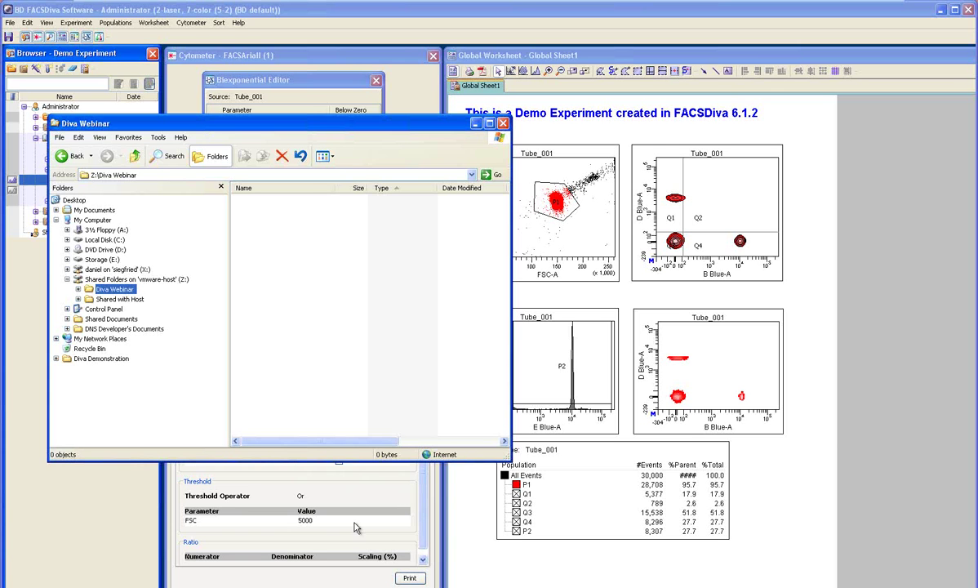
- Dismiss the Diva Webinar folder window and examine the Tube_001 plots, histogram and population hierarchy on the global worksheet
left_click(502, 122)
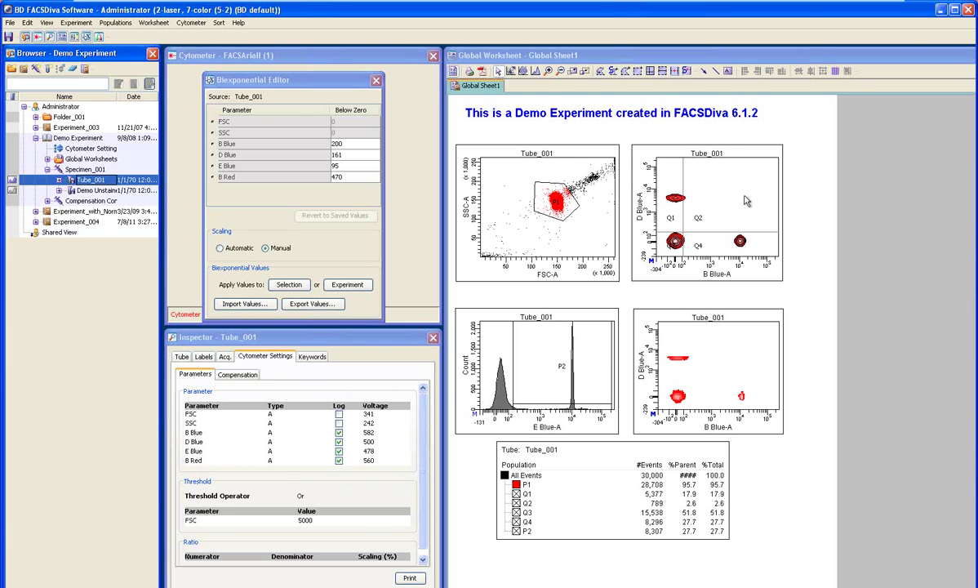
left_click(699, 189)
left_click(563, 351)
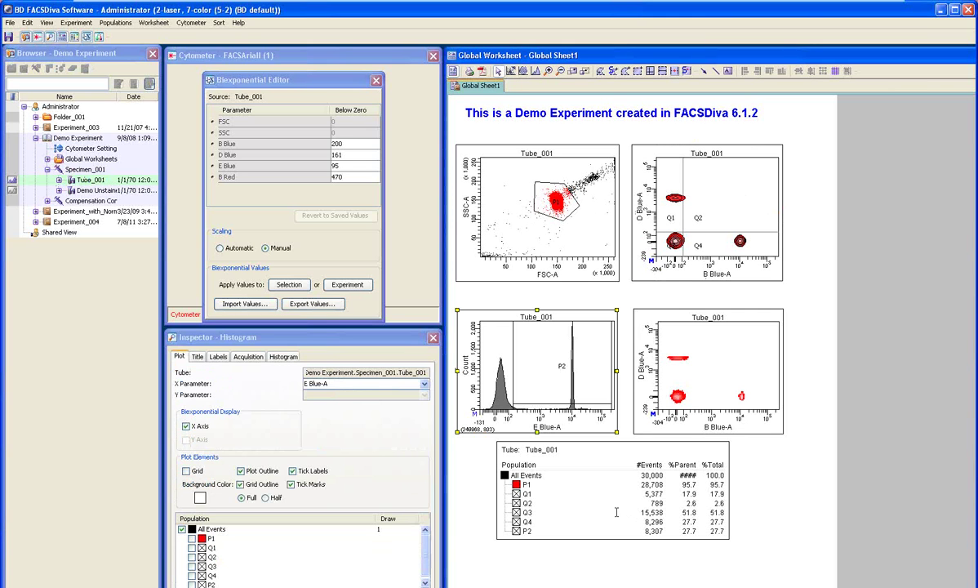
left_click(616, 512)
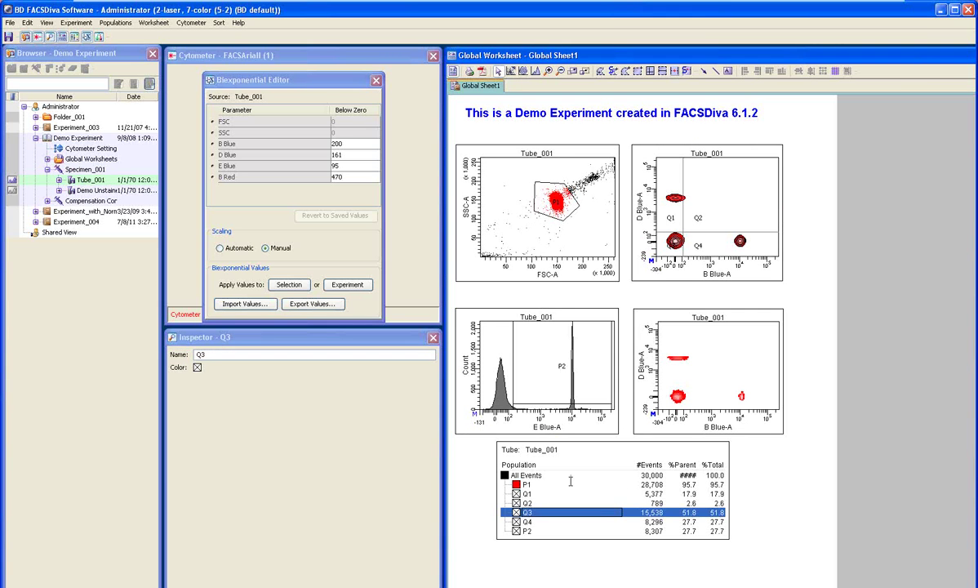
left_click(543, 468)
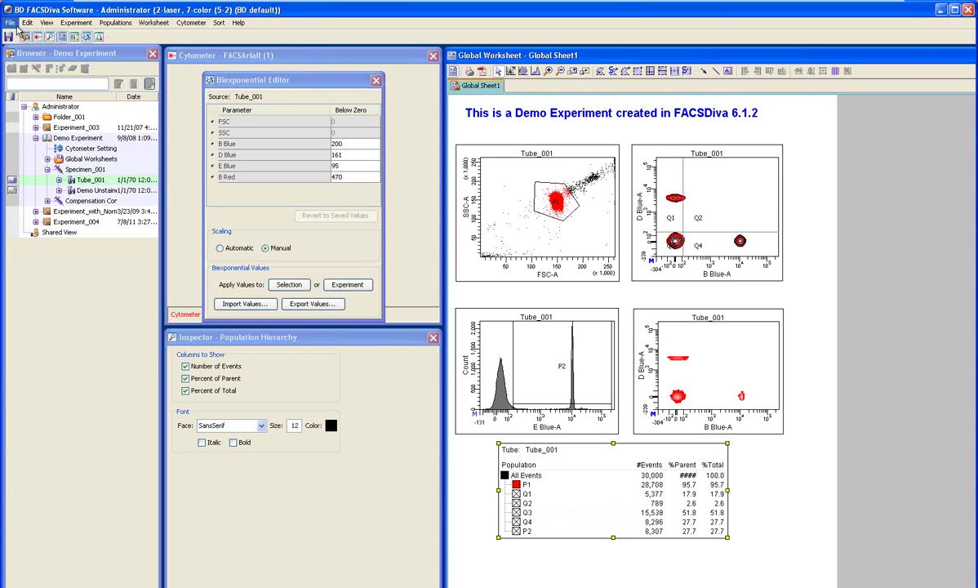
- Export the Demo Experiment as a directory export to Z:\Diva Webinar, without deleting it after export
left_click(90, 138)
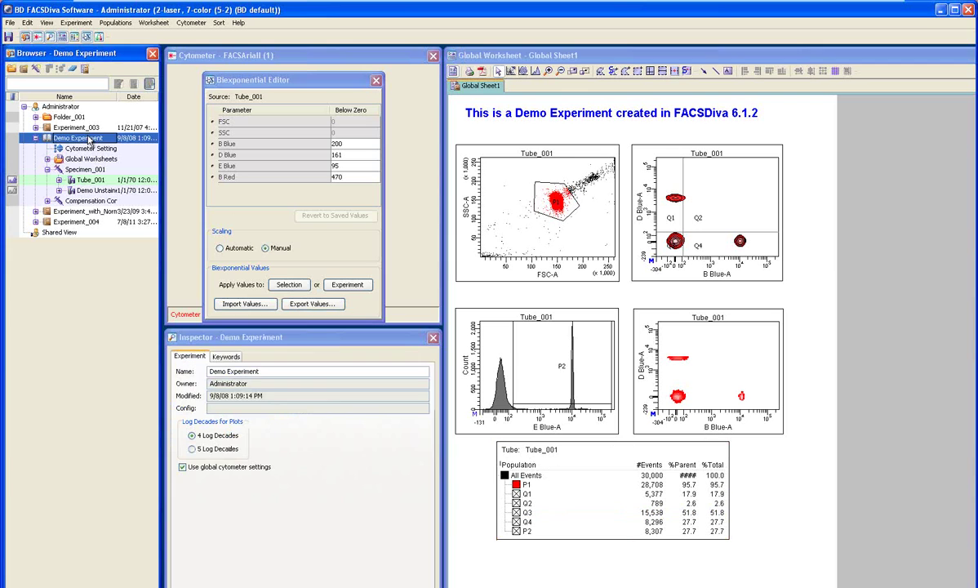
left_click(10, 23)
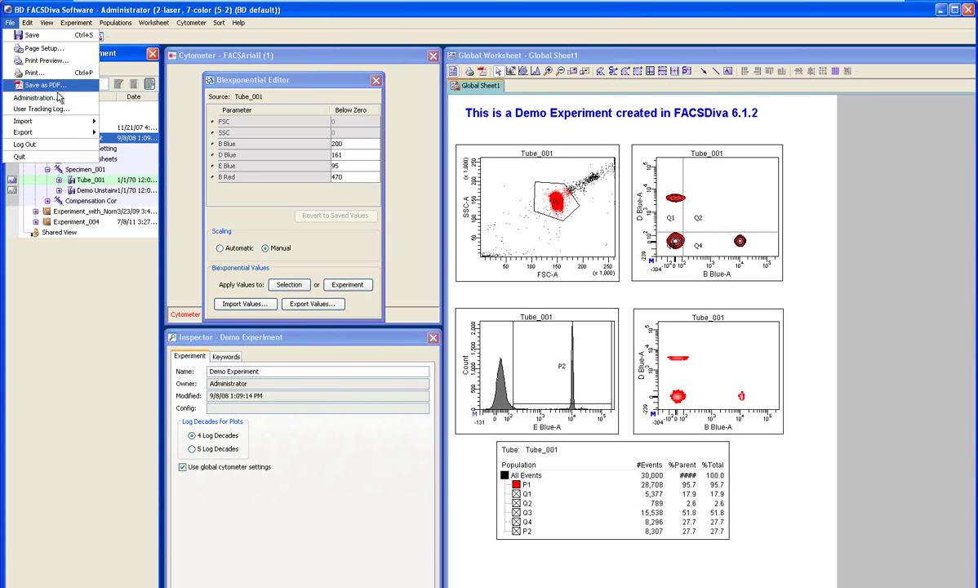
mouse_move(58, 123)
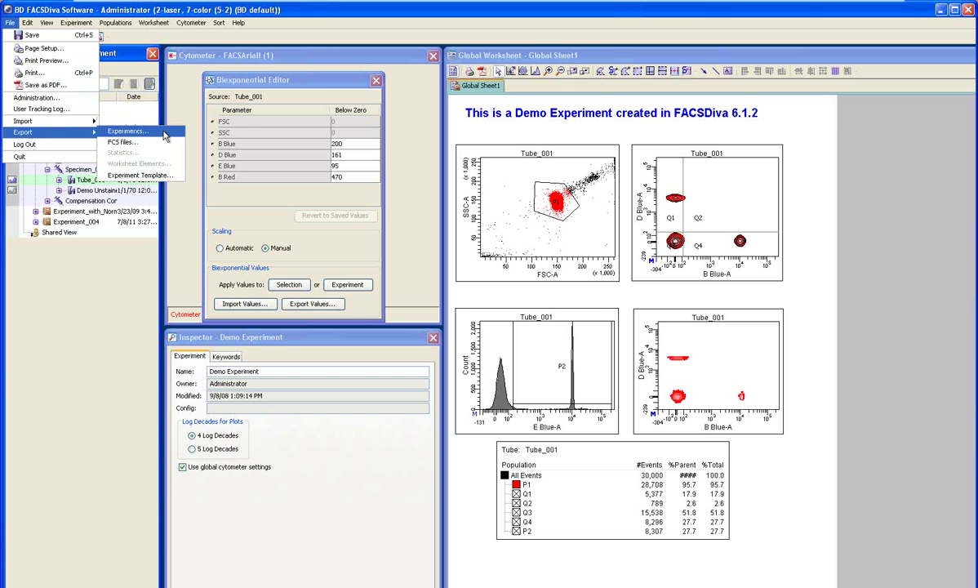
left_click(164, 135)
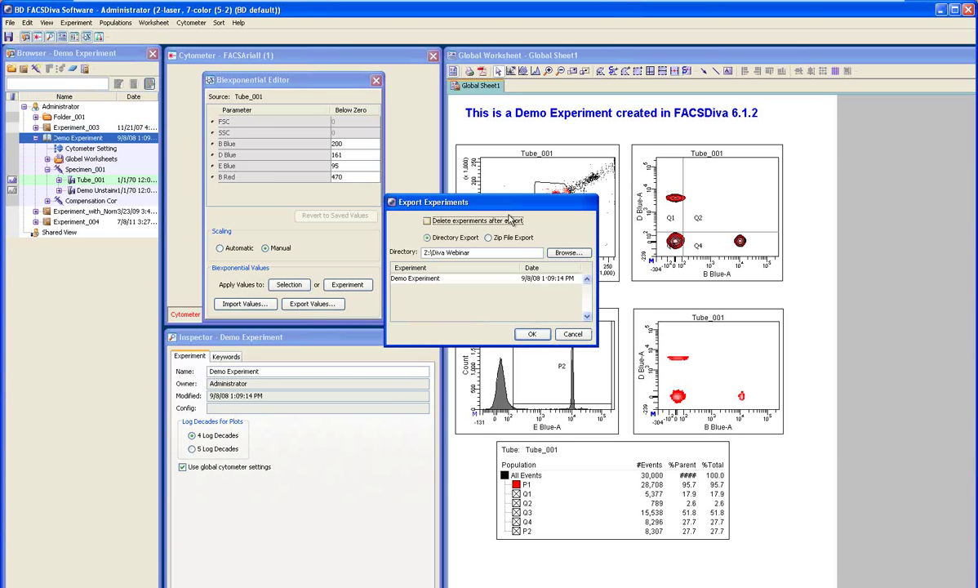
key("Tab")
left_click(532, 335)
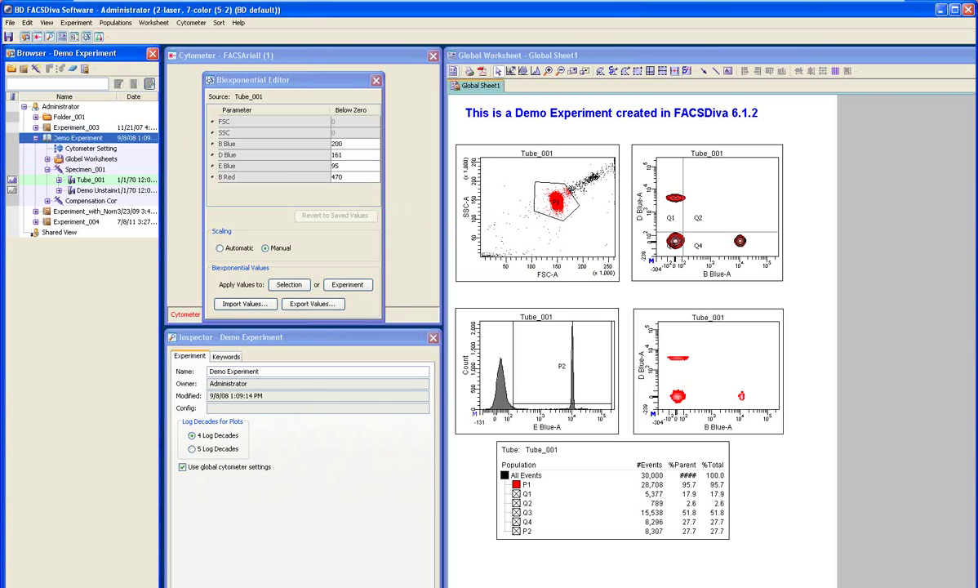
- Switch to Windows Explorer and open the exported Demo Experiment folder inside Diva Webinar
left_click(331, 586)
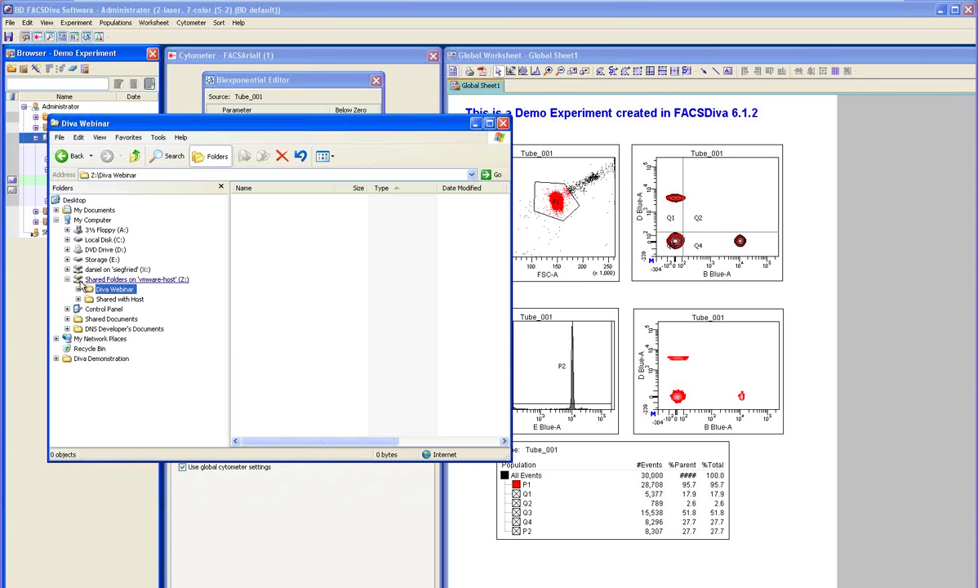
left_click(79, 289)
left_click(129, 299)
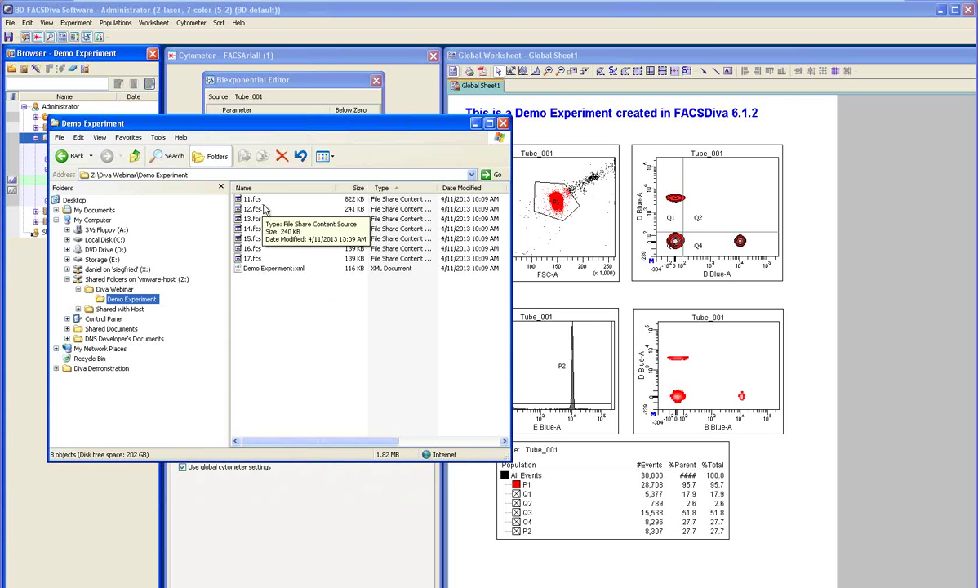
- Delete the data files 11.fcs through 17.fcs from the exported folder, keeping Demo Experiment.xml
left_click(248, 258)
left_click(254, 200, "shift")
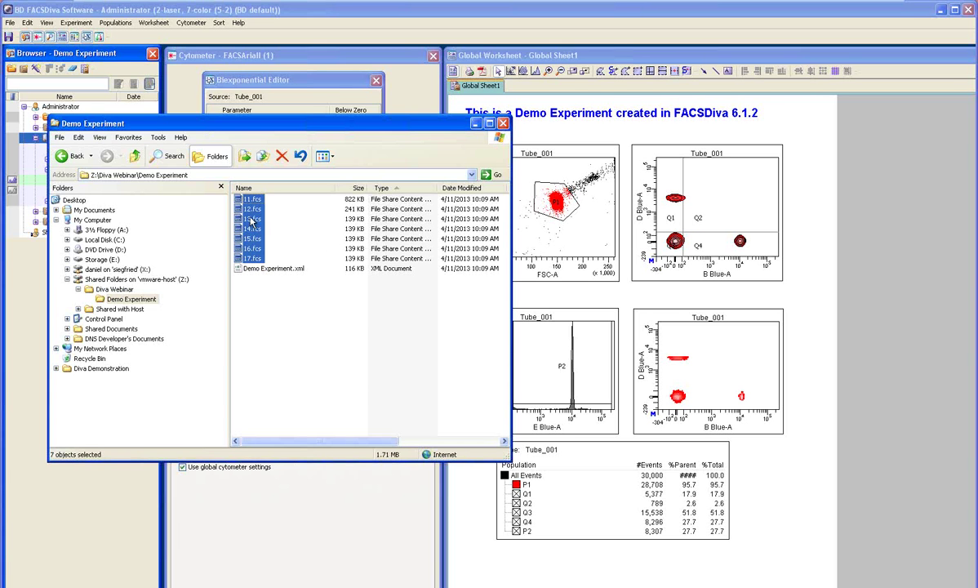
right_click(262, 260)
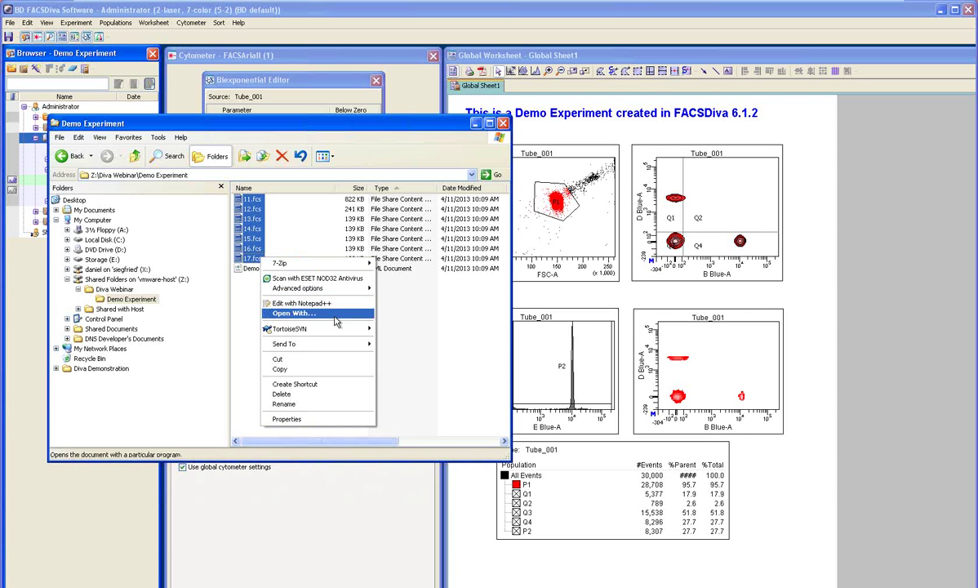
mouse_move(340, 332)
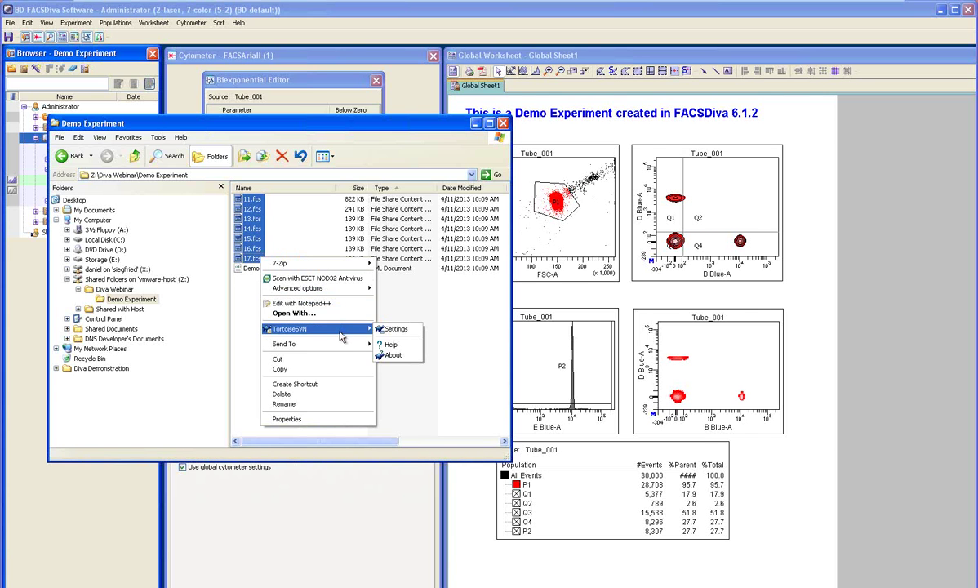
left_click(331, 395)
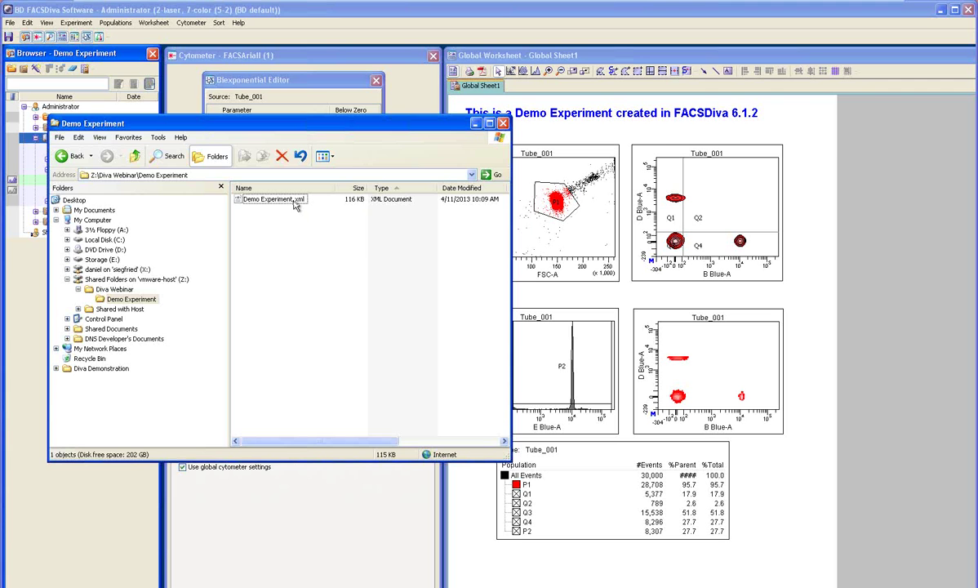
- Switch back to BD FACSDiva and set up an FCS file export of Demo Experiment with all events in FCS3.0 format
left_click(132, 10)
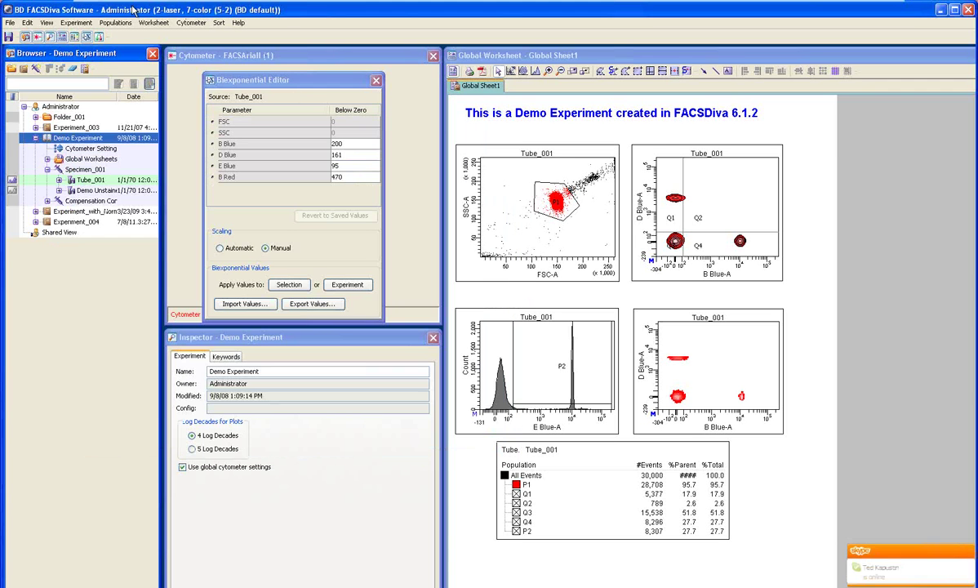
left_click(9, 23)
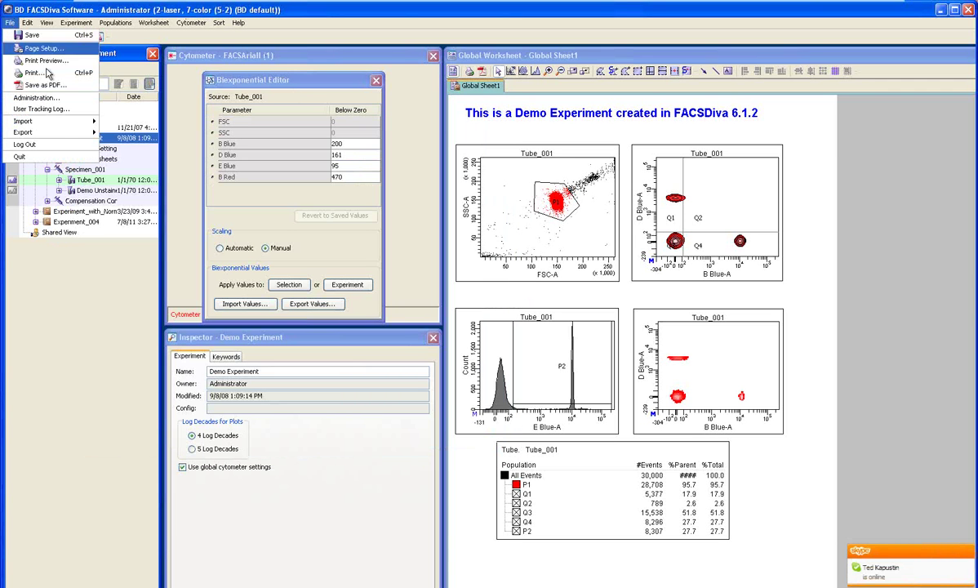
mouse_move(53, 132)
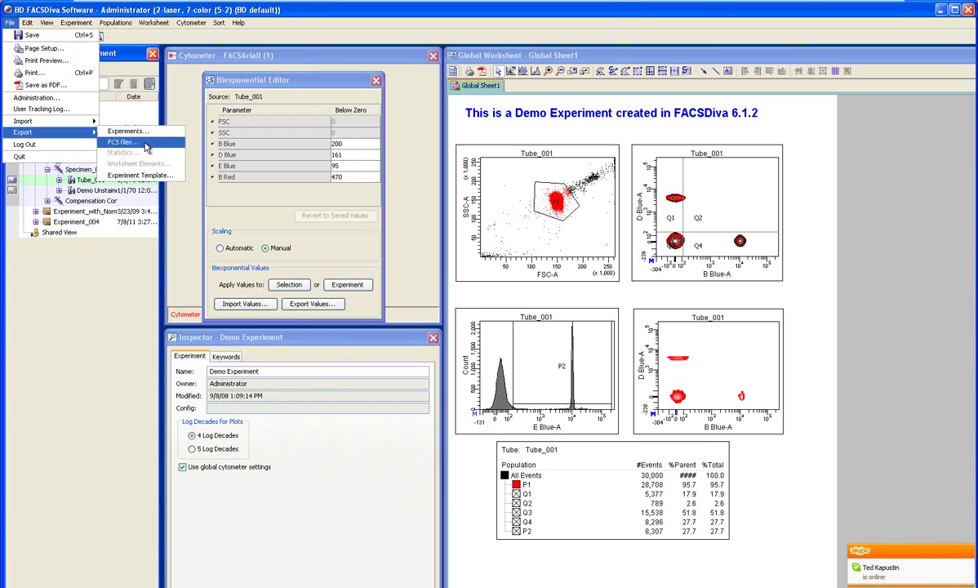
left_click(144, 145)
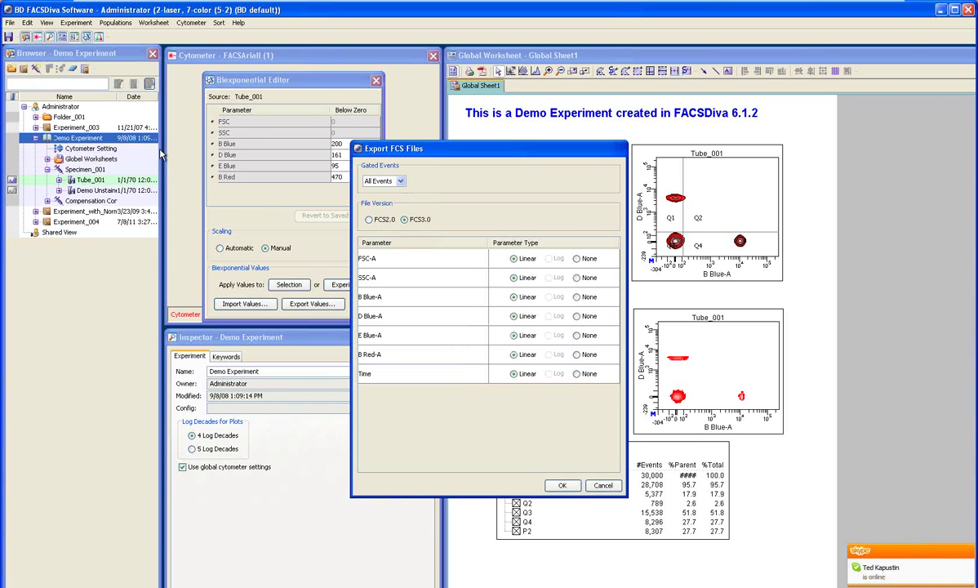
left_click(564, 486)
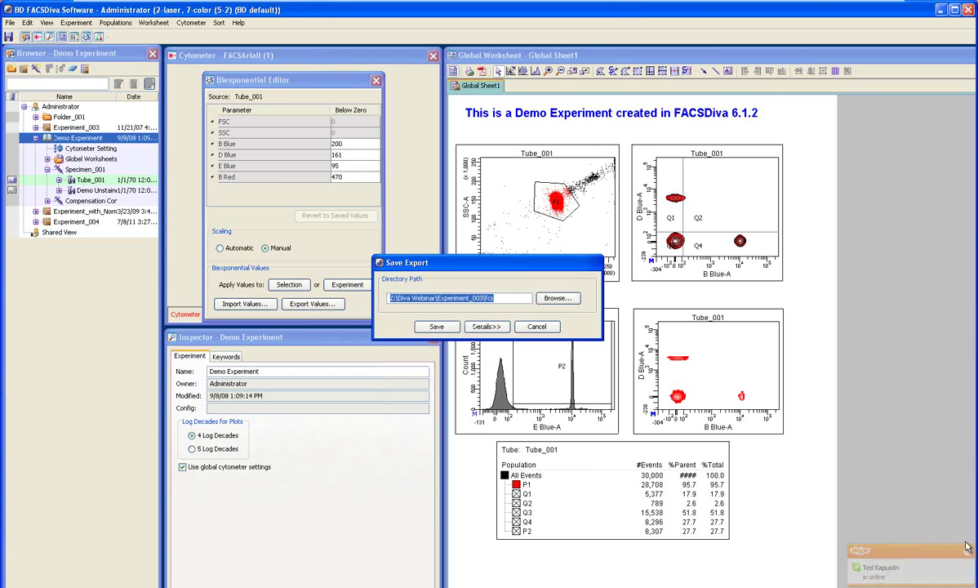
- Choose Z:\Diva Webinar\Demo Experiment as the destination directory and save the FCS export there
left_click(547, 299)
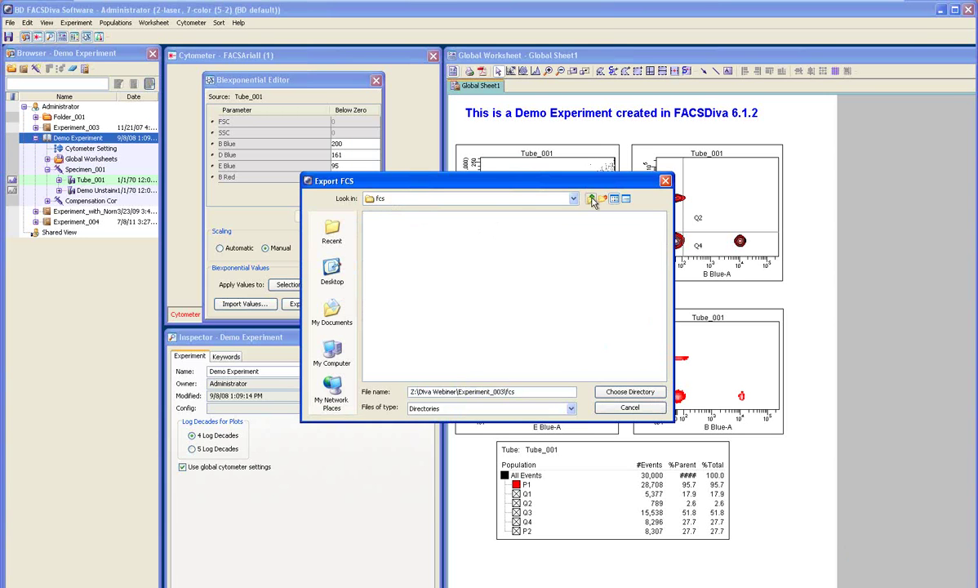
left_click(590, 199)
left_click(591, 199)
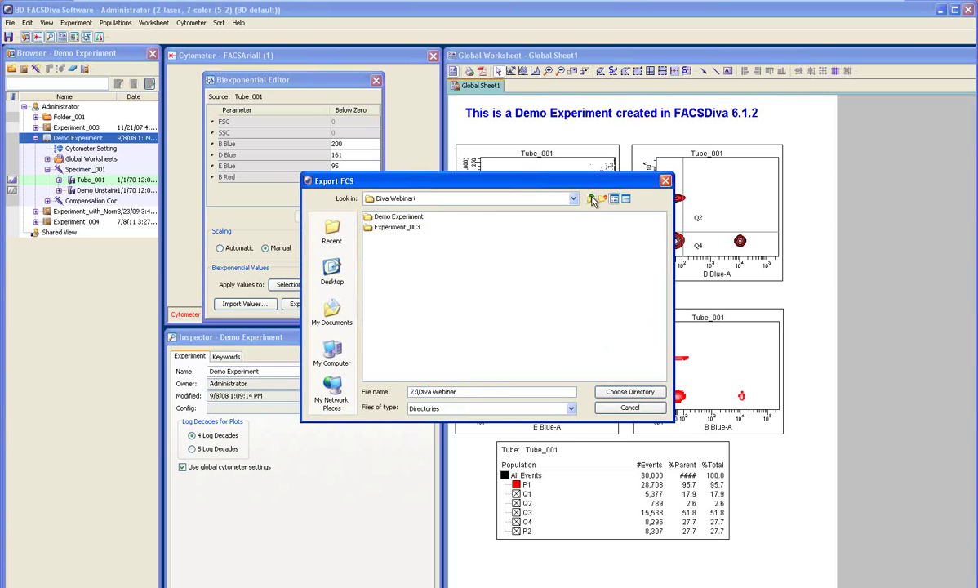
left_click(591, 199)
double_click(394, 217)
left_click(421, 218)
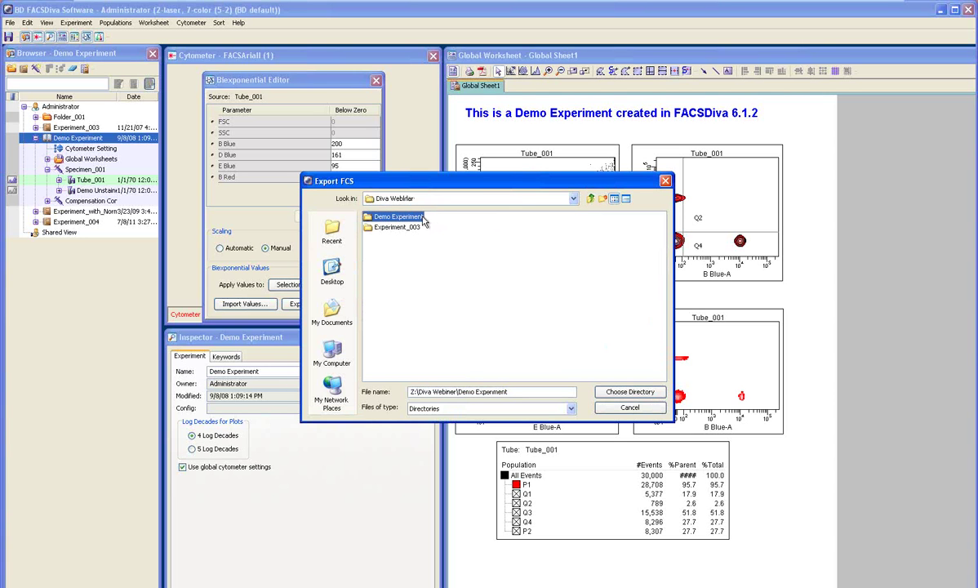
left_click(590, 199)
left_click(620, 392)
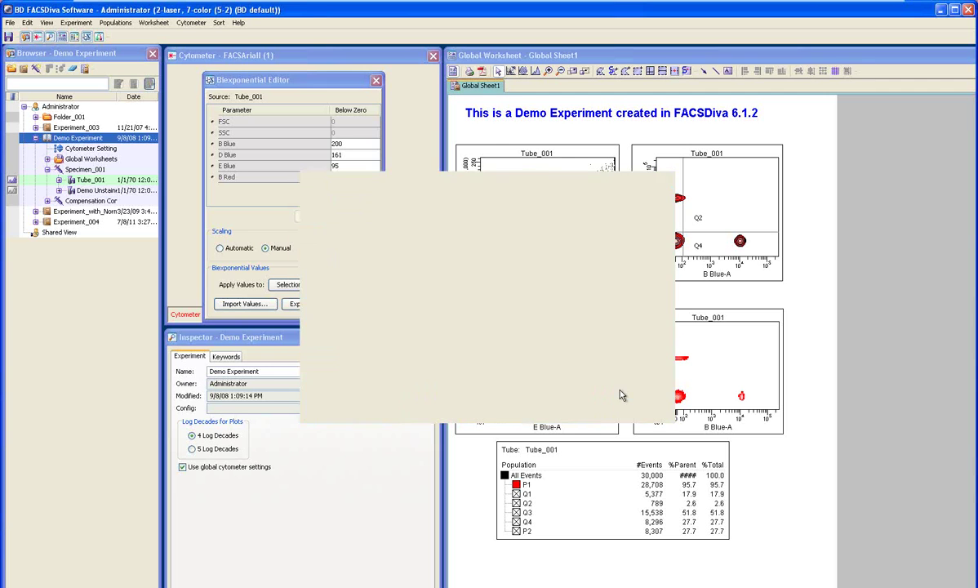
left_click(455, 329)
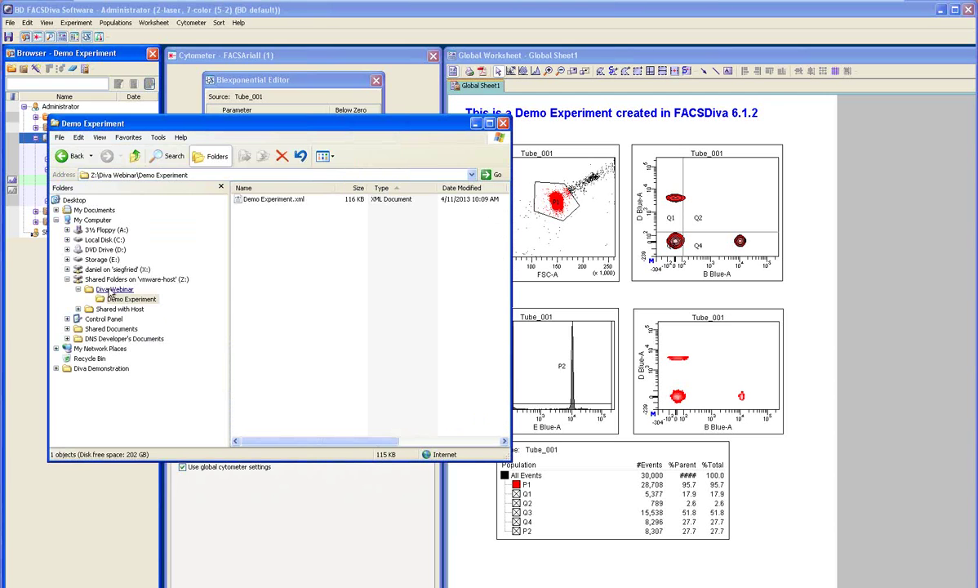
- Refresh the Demo Experiment folder in Windows Explorer and widen its name column to read the exported FCS file names
left_click(116, 290)
left_click(130, 299)
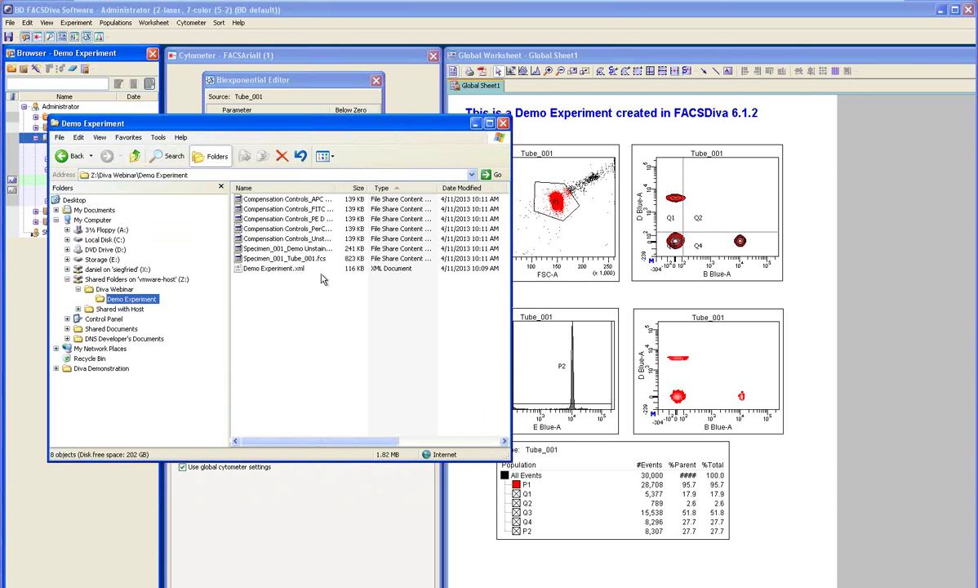
left_click_drag(334, 188, 392, 188)
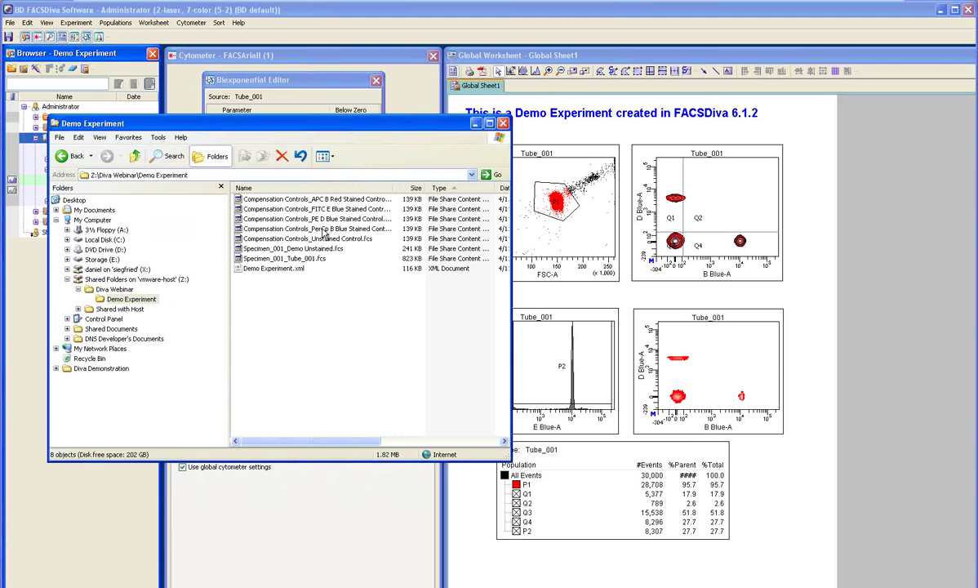
left_click_drag(331, 131, 450, 155)
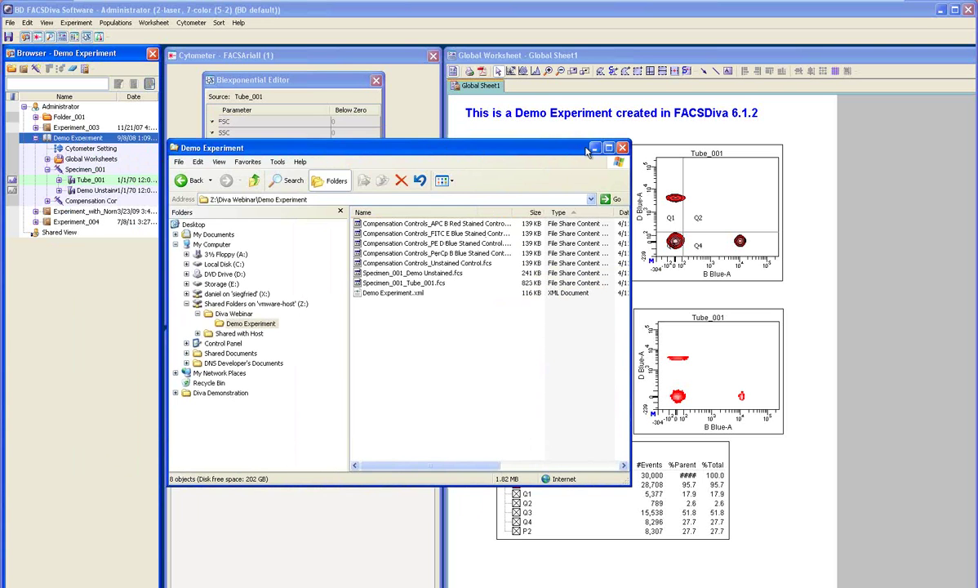
- Switch to FCS Express and start importing a BD FACSDiva experiment file
mouse_move(631, 3)
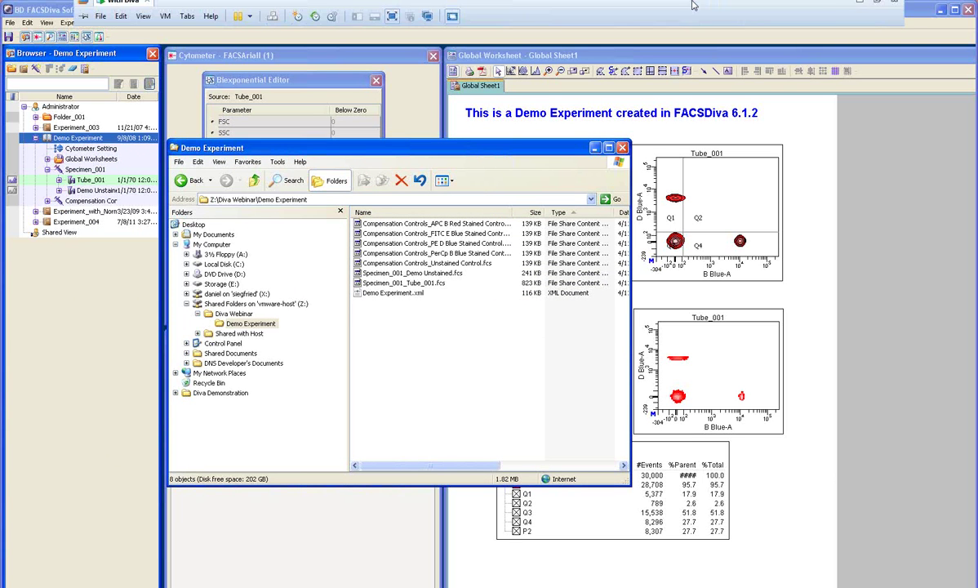
left_click(859, 9)
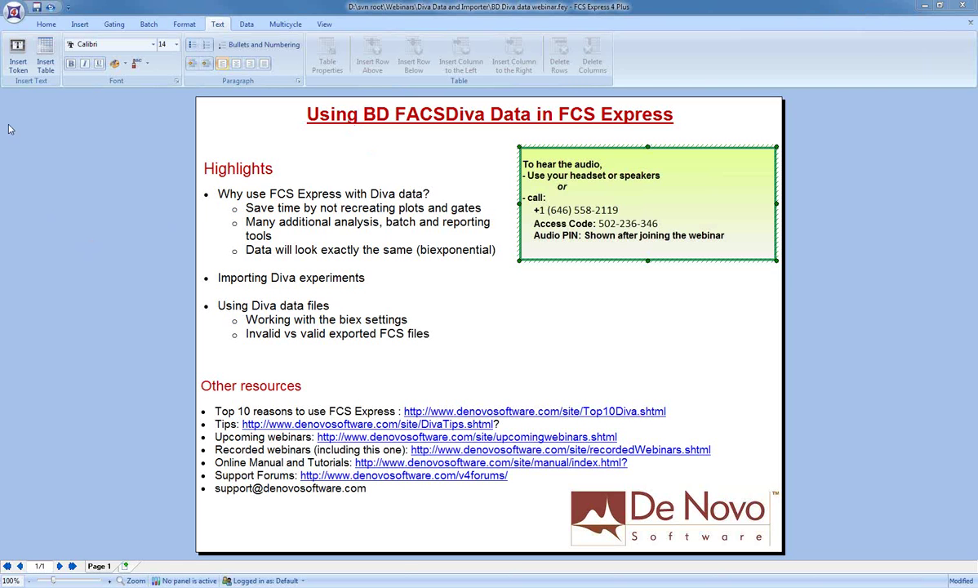
left_click(14, 13)
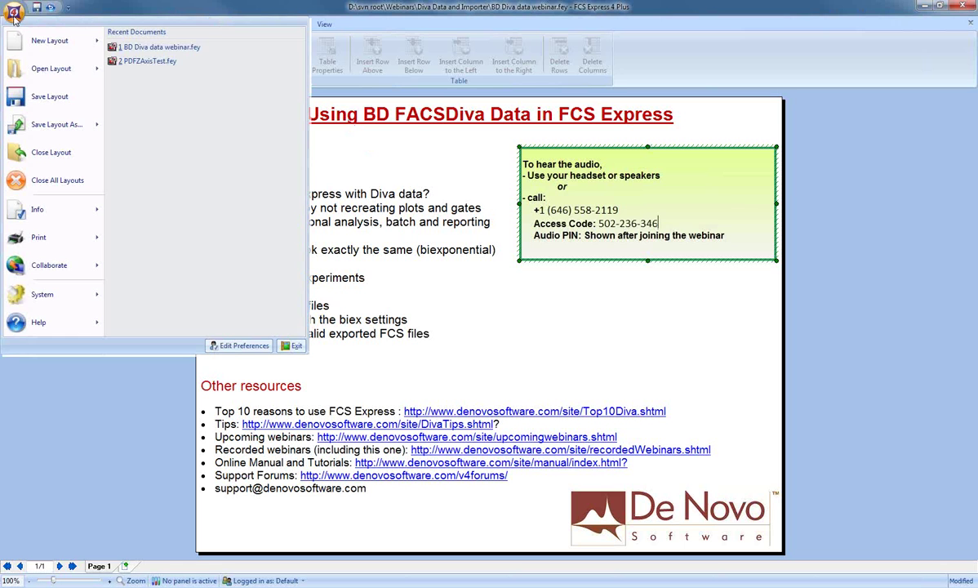
mouse_move(30, 70)
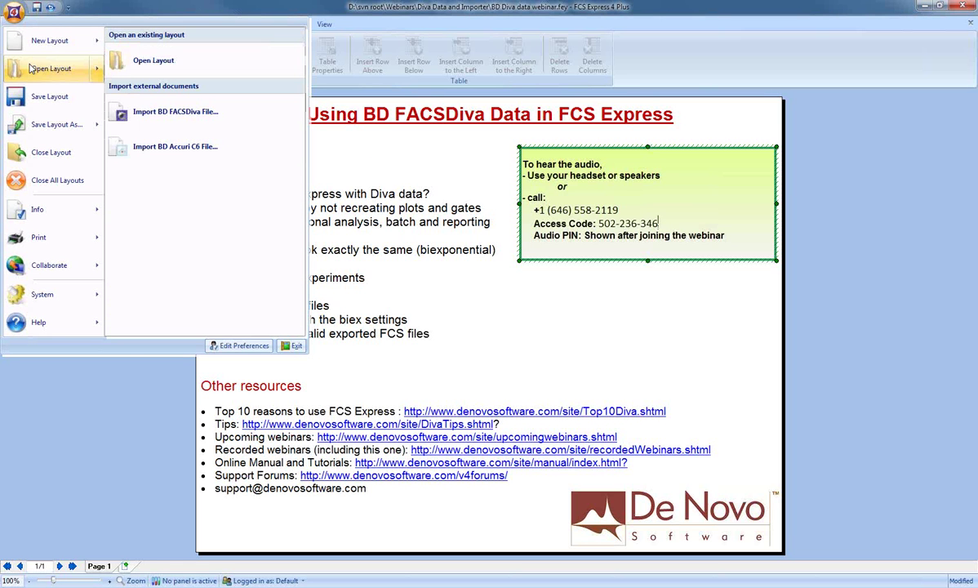
left_click(161, 114)
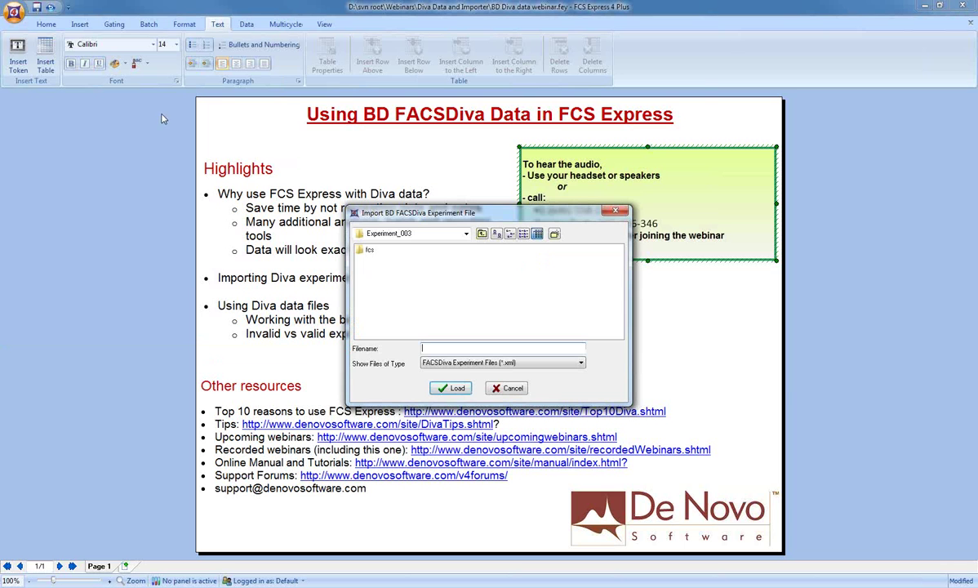
- Load Demo Experiment.xml from the Demo Experiment folder inside Diva Webinar on the second hard drive
left_click(444, 233)
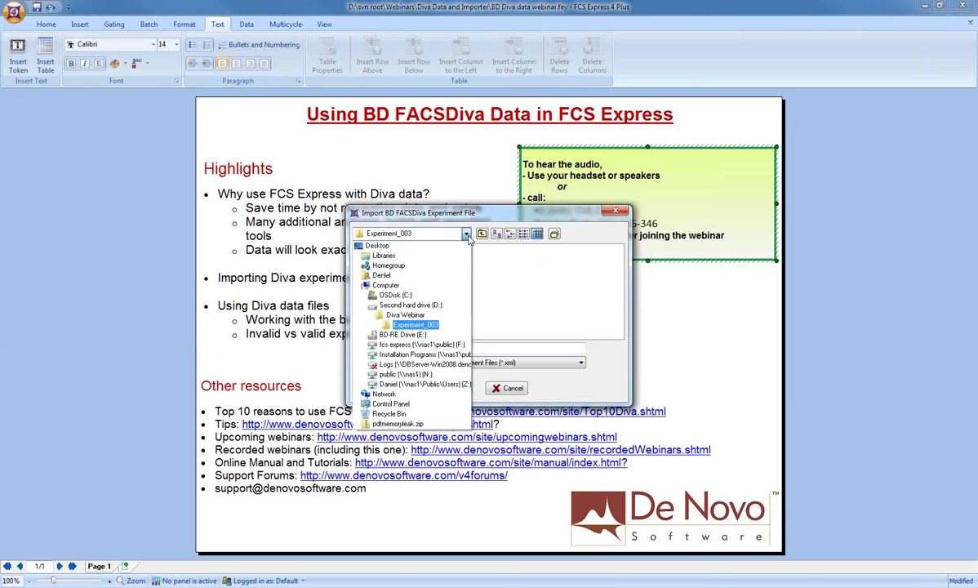
left_click(438, 315)
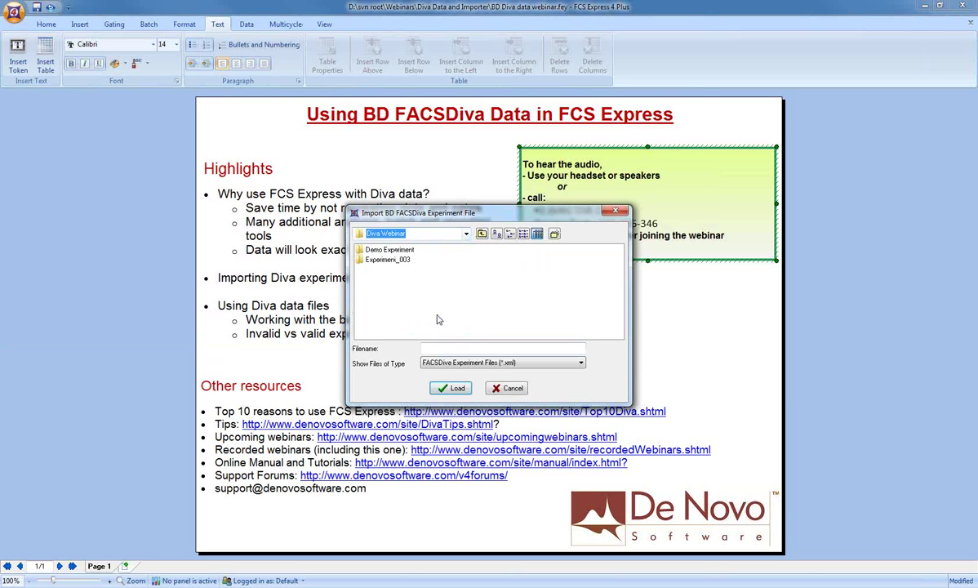
double_click(400, 250)
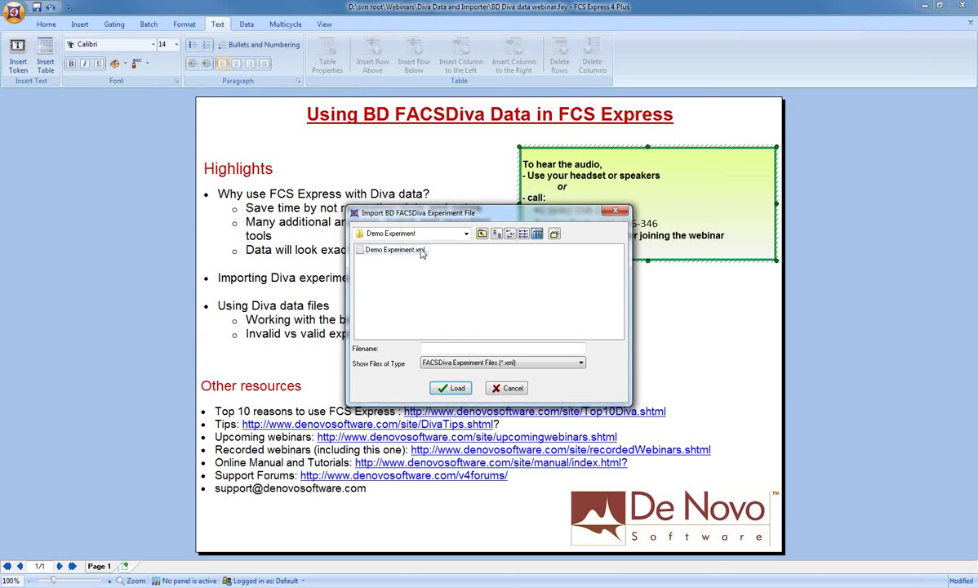
left_click(424, 253)
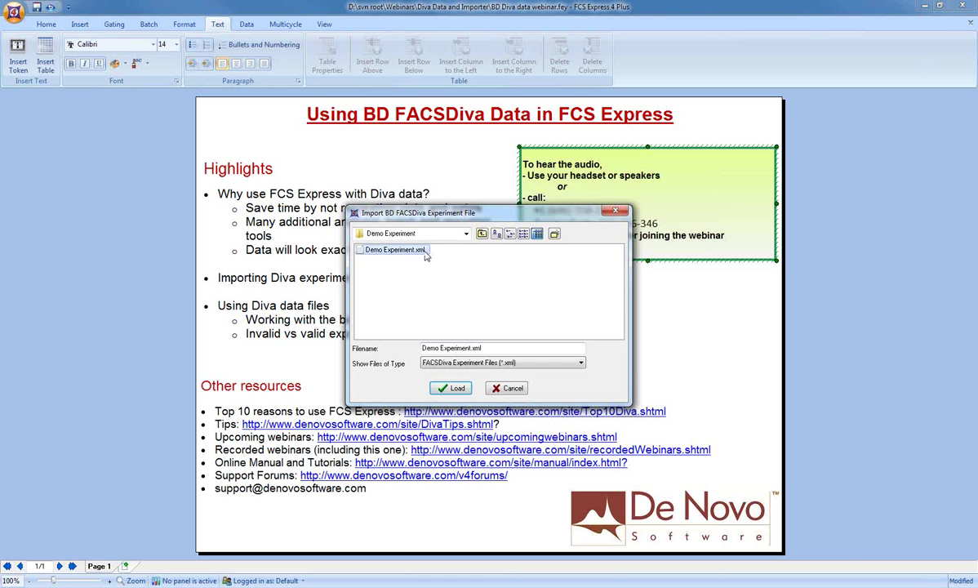
left_click(453, 387)
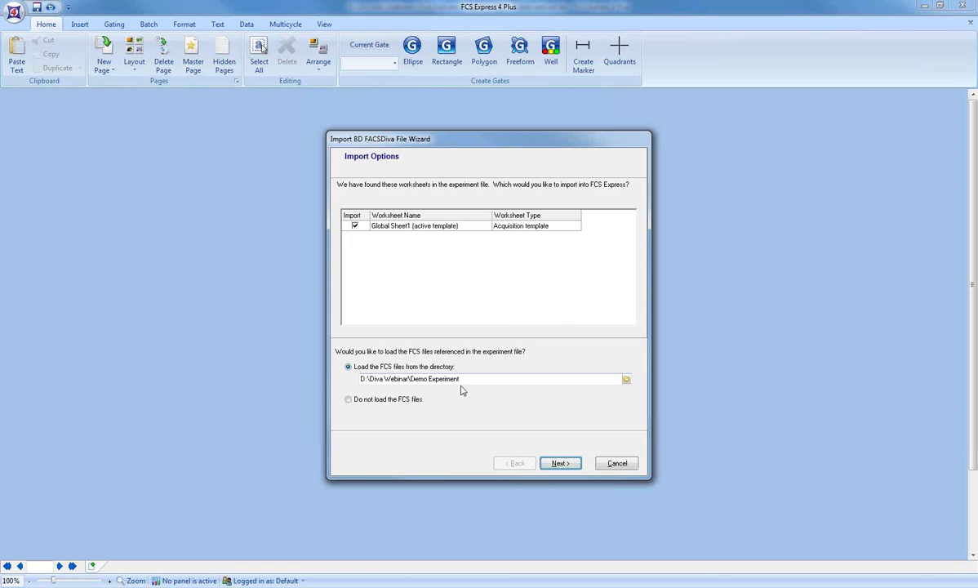
- Import Global Sheet1 with its FCS files from D:\Diva Webinar\Demo Experiment, and choose to create a new configuration
left_click(560, 463)
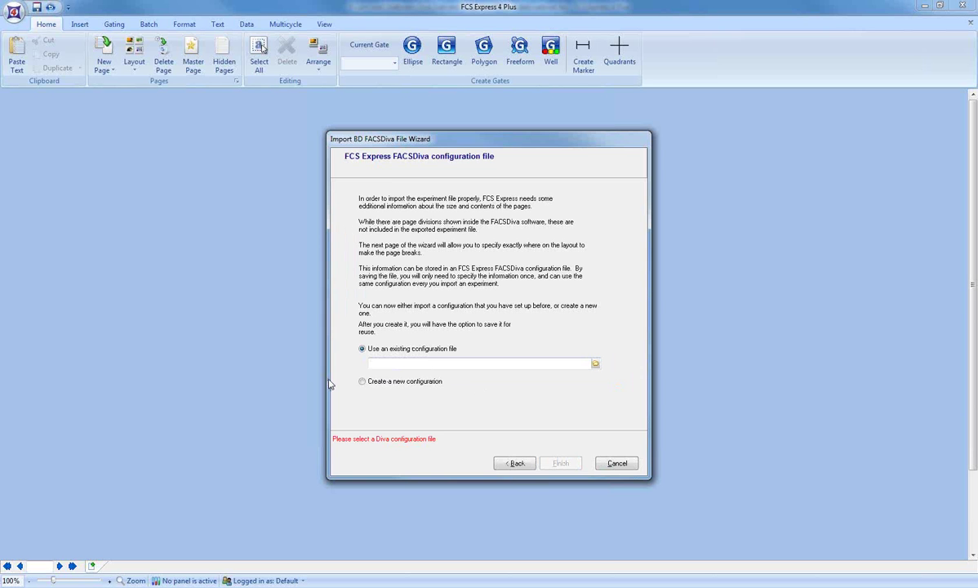
left_click(364, 381)
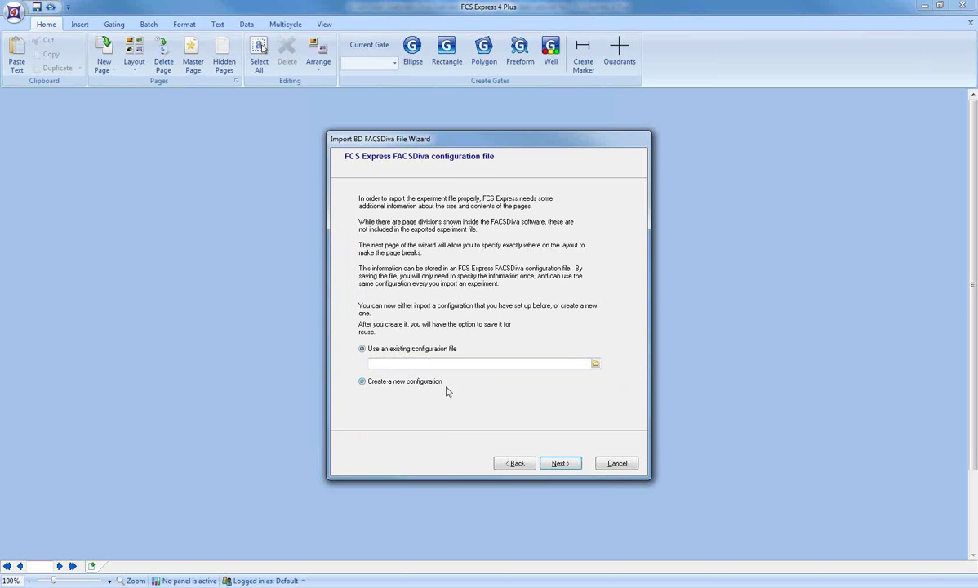
left_click(559, 463)
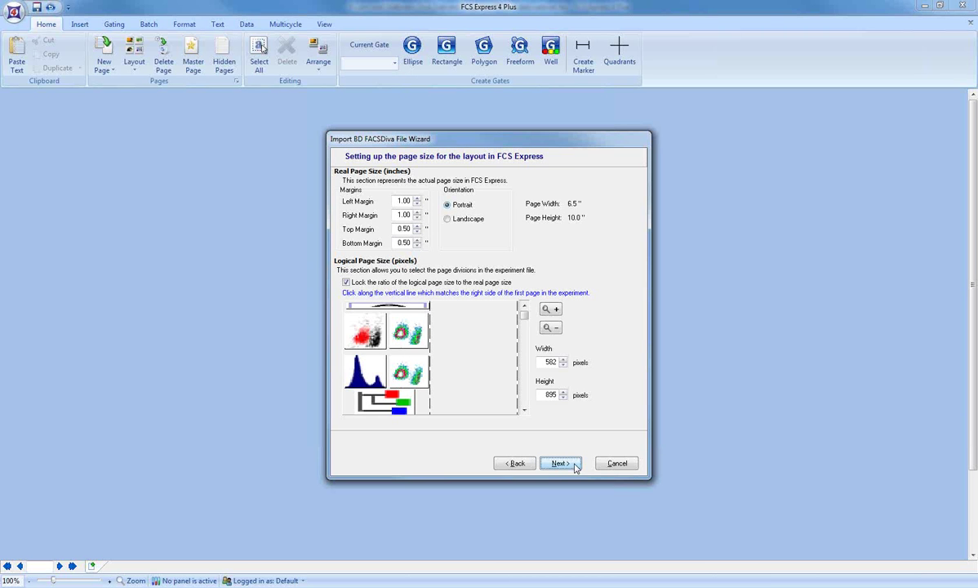
- Place the logical page's right edge just beyond the plots, about 596 pixels wide with the ratio locked, and accept the page size
left_click(449, 369)
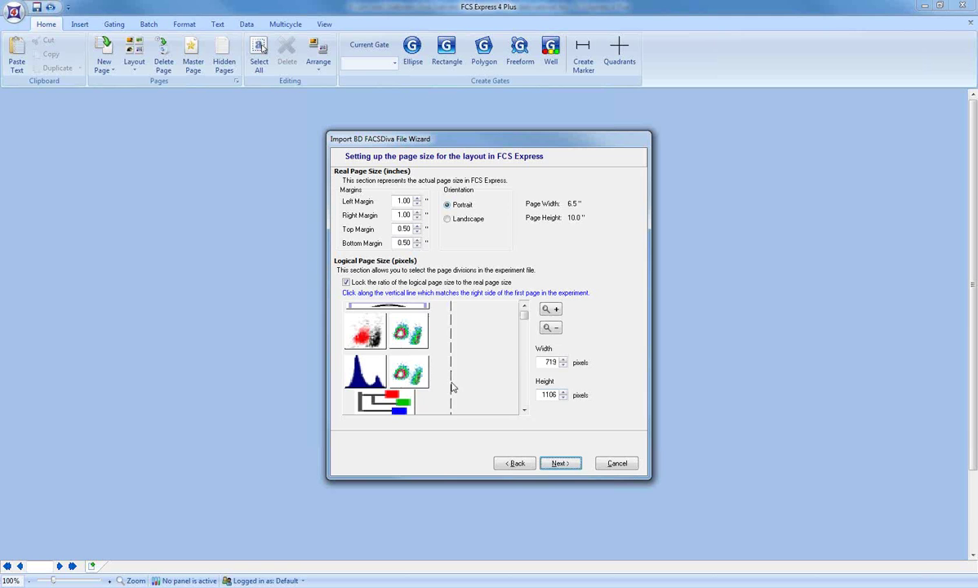
left_click(390, 359)
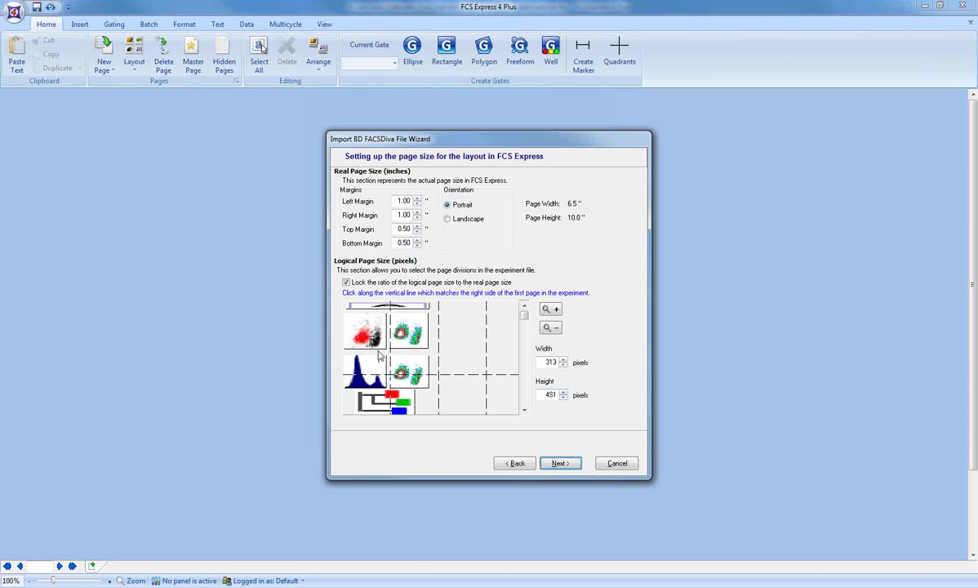
left_click(374, 351)
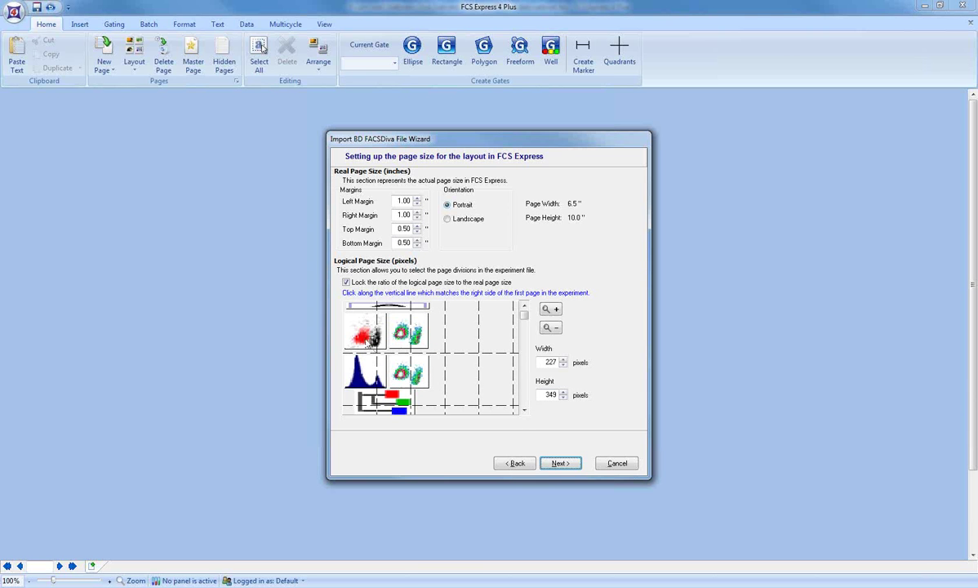
left_click(384, 377)
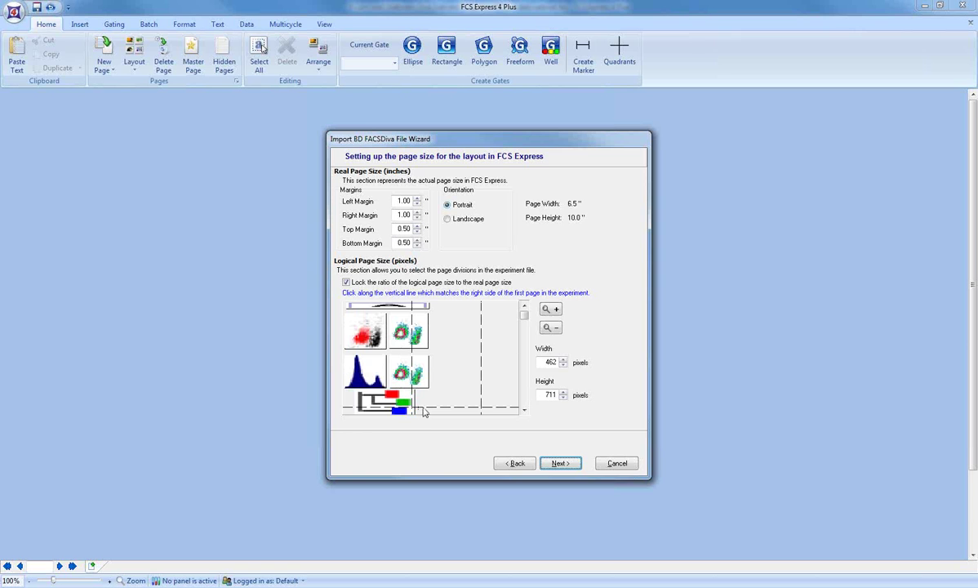
left_click(425, 409)
left_click(431, 409)
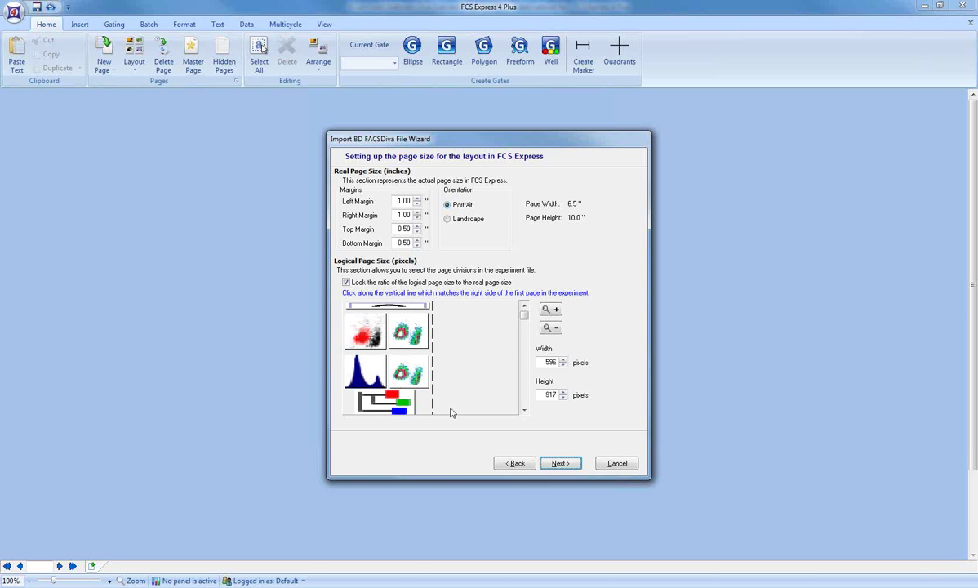
left_click(560, 463)
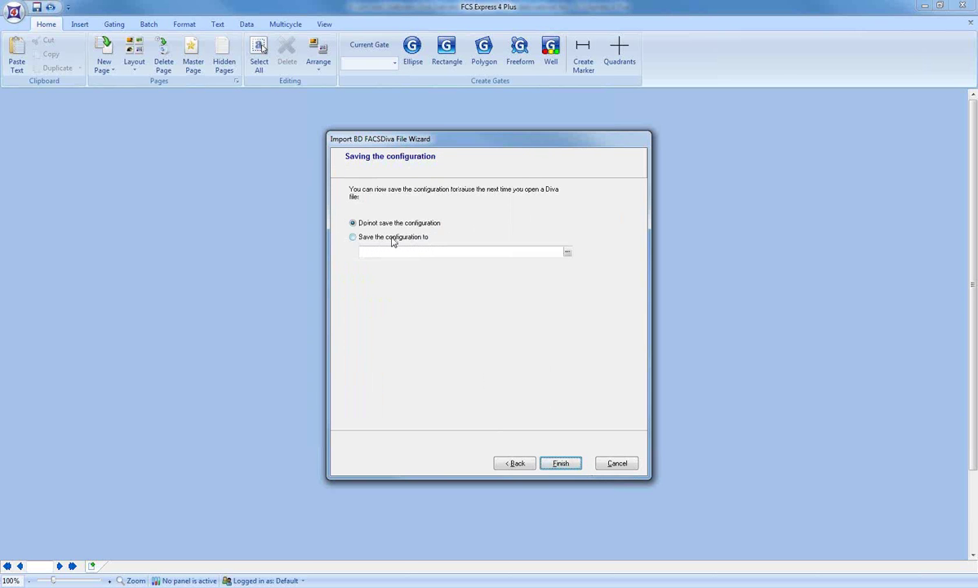
- Finish the import without saving the configuration, using Tube_001 of Specimen_001 for the acquisition template
left_click(574, 465)
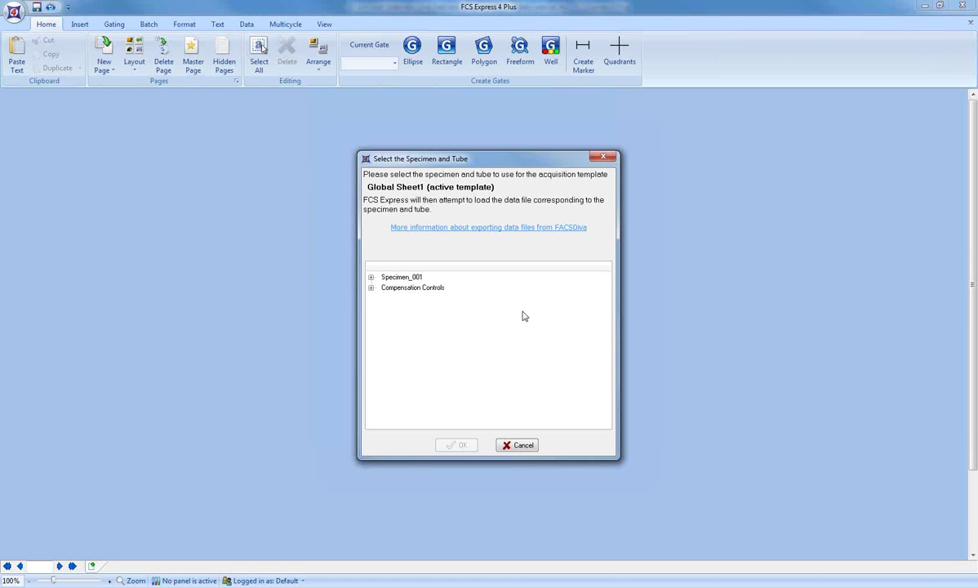
left_click(371, 277)
left_click(407, 287)
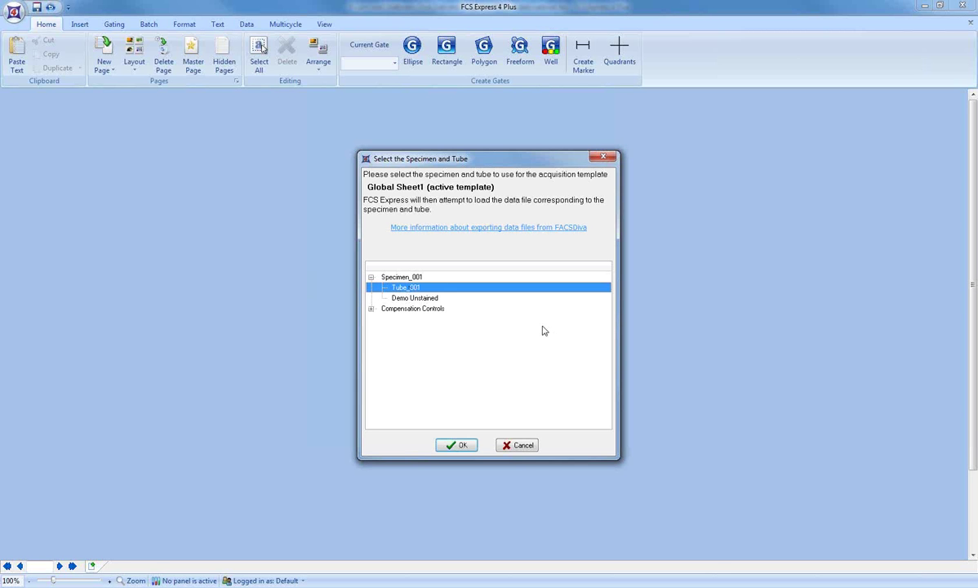
left_click(462, 445)
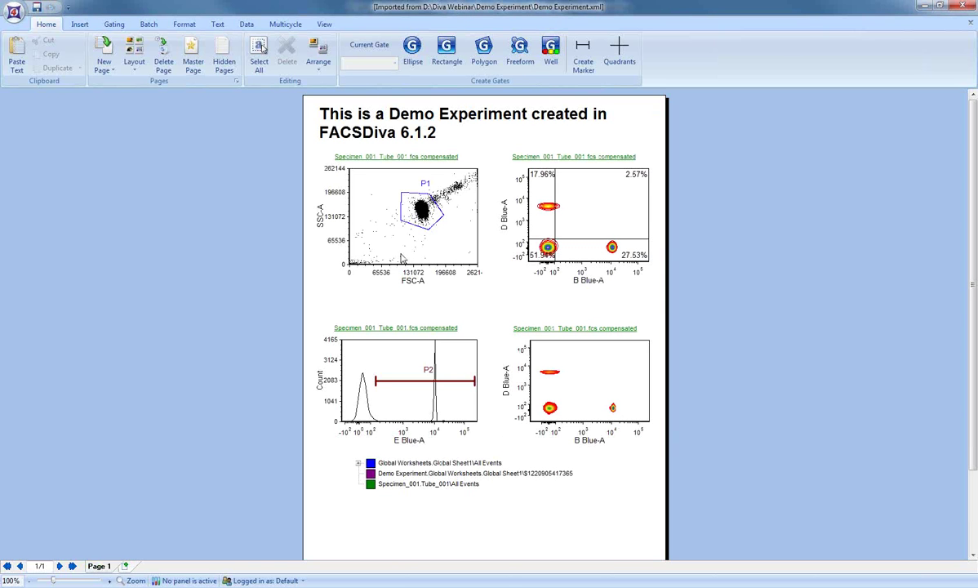
- Examine the imported FSC-A/SSC-A plot, the quadrants on the upper B Blue-A/D Blue-A plot, and the gate view below the plots
left_click(430, 217)
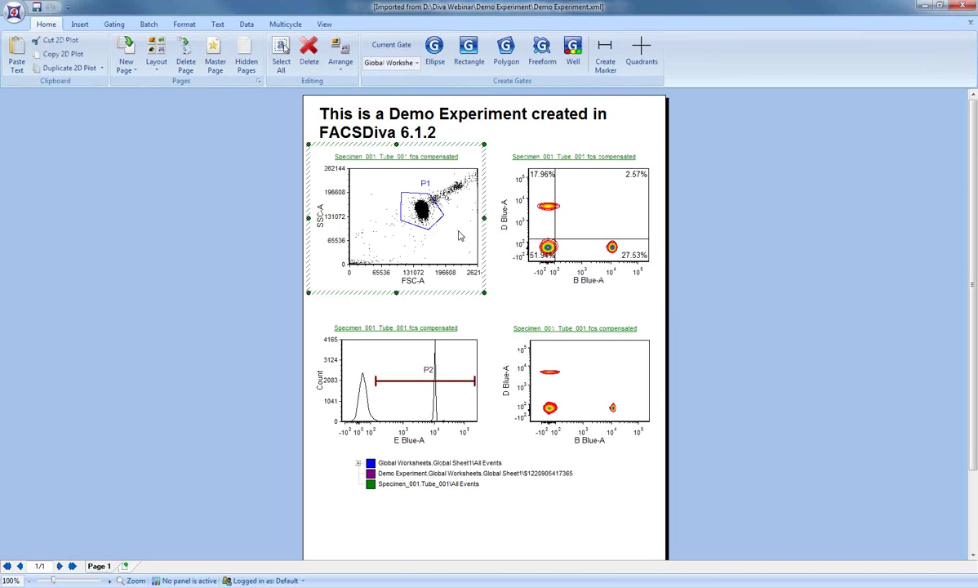
left_click(566, 234)
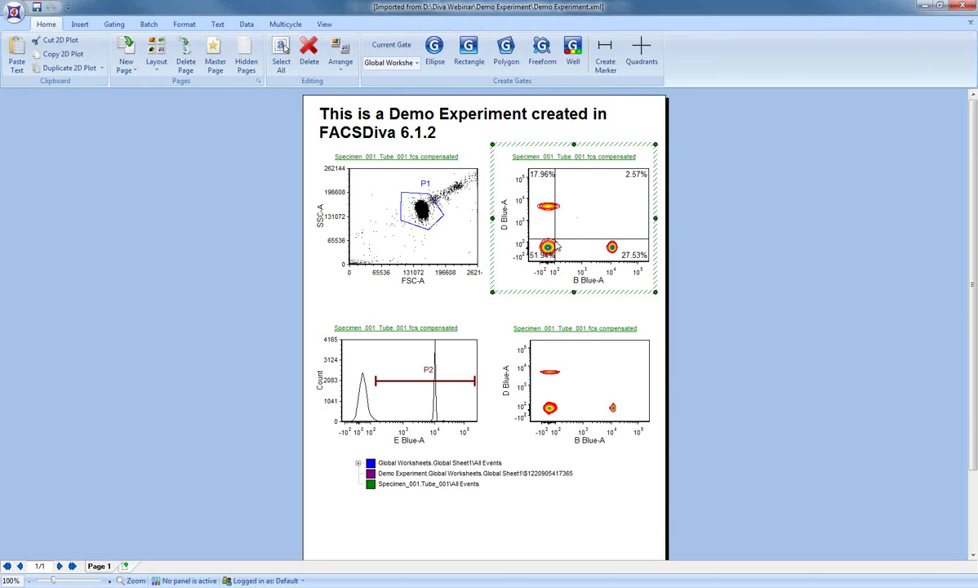
left_click(555, 240)
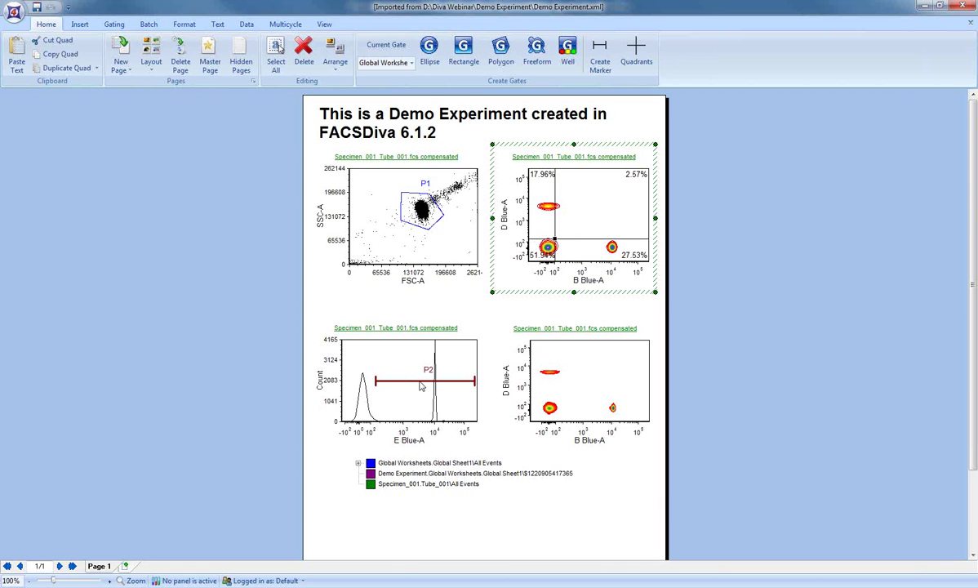
left_click(464, 487)
left_click(625, 462)
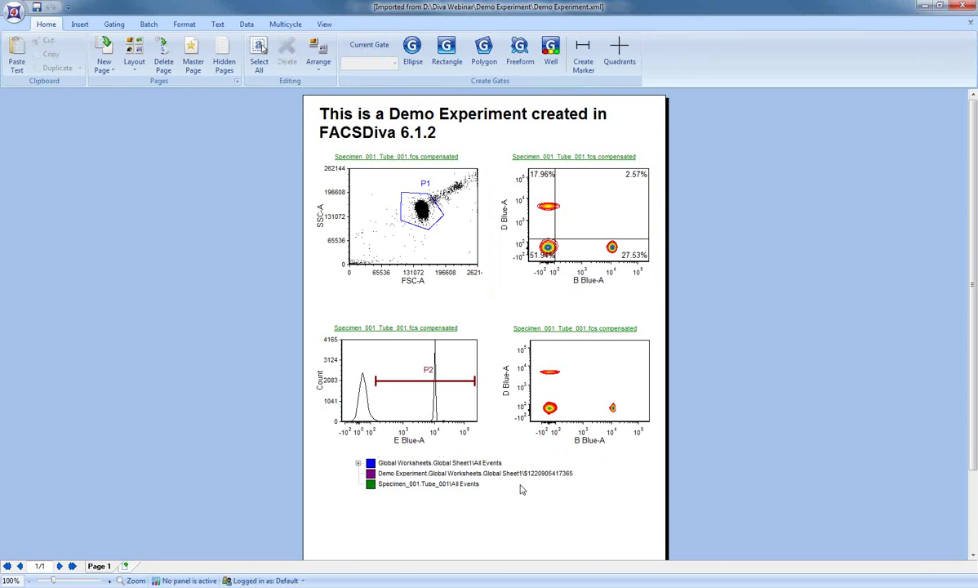
left_click(470, 488)
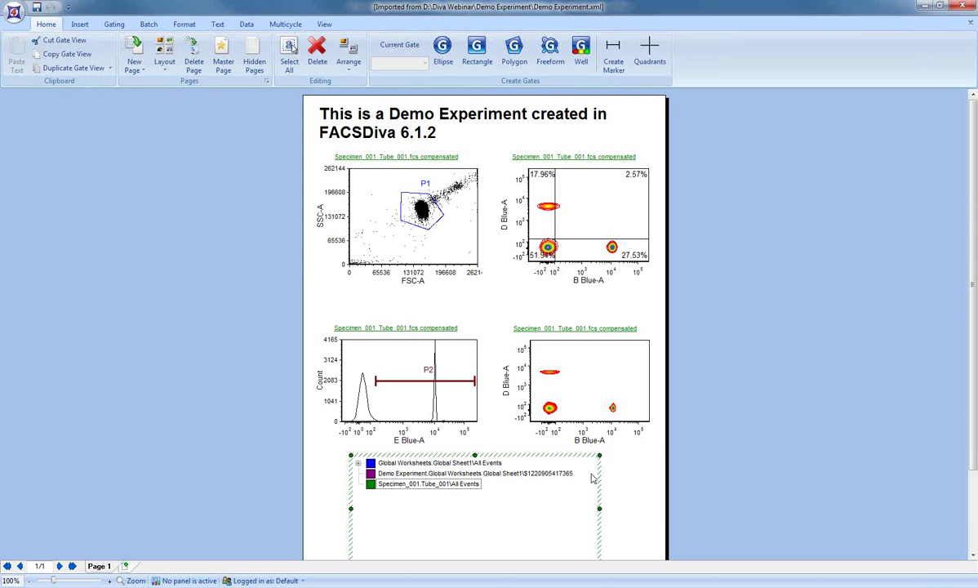
- Add a gate statistics table for the lower B Blue-A/D Blue-A plot, placed beside the page, and hide its FCS Filename column
right_click(602, 389)
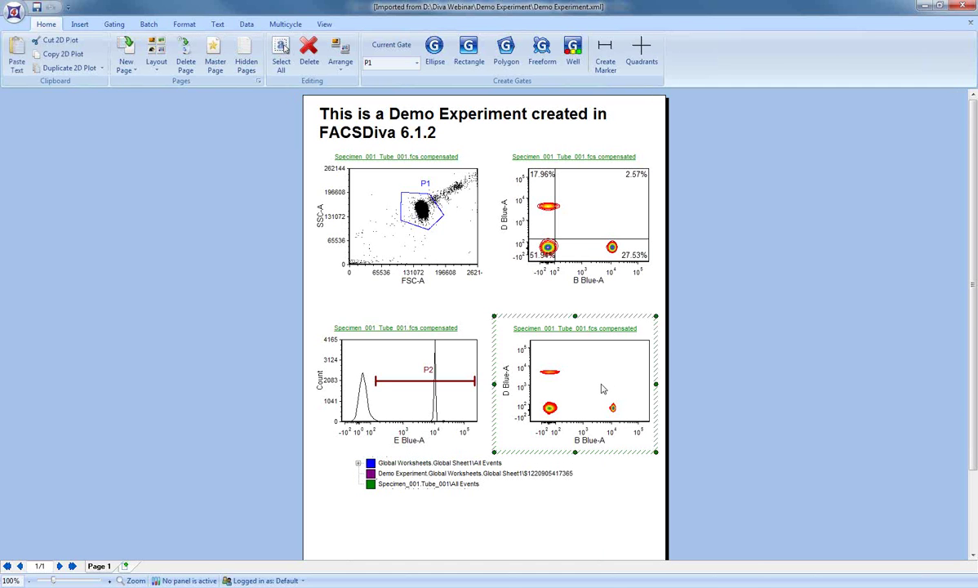
mouse_move(625, 390)
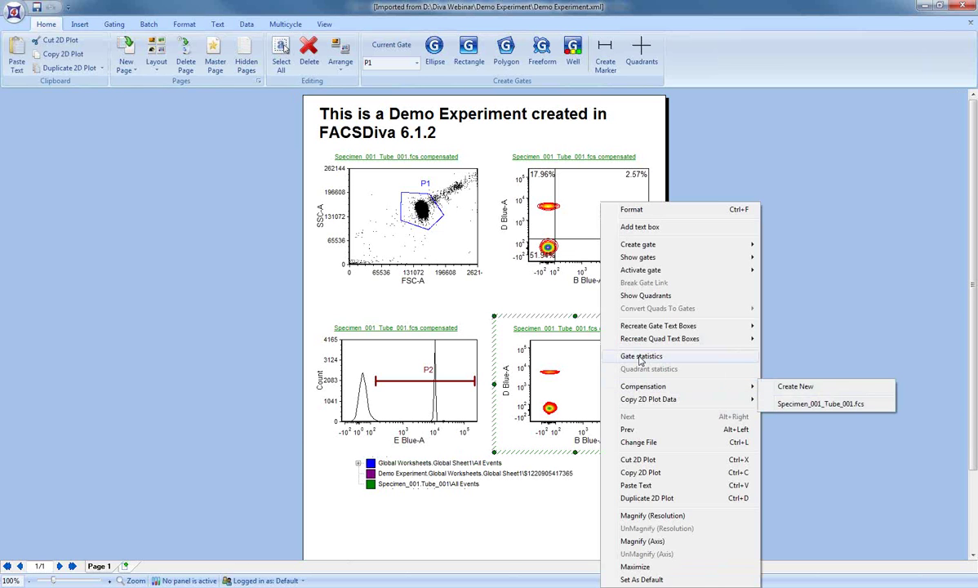
left_click(640, 357)
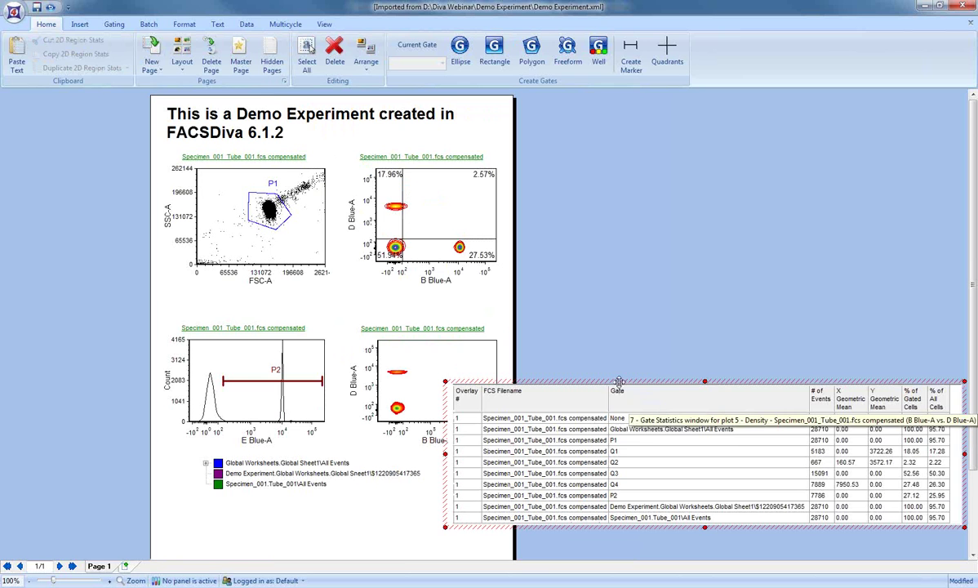
left_click_drag(618, 382, 668, 402)
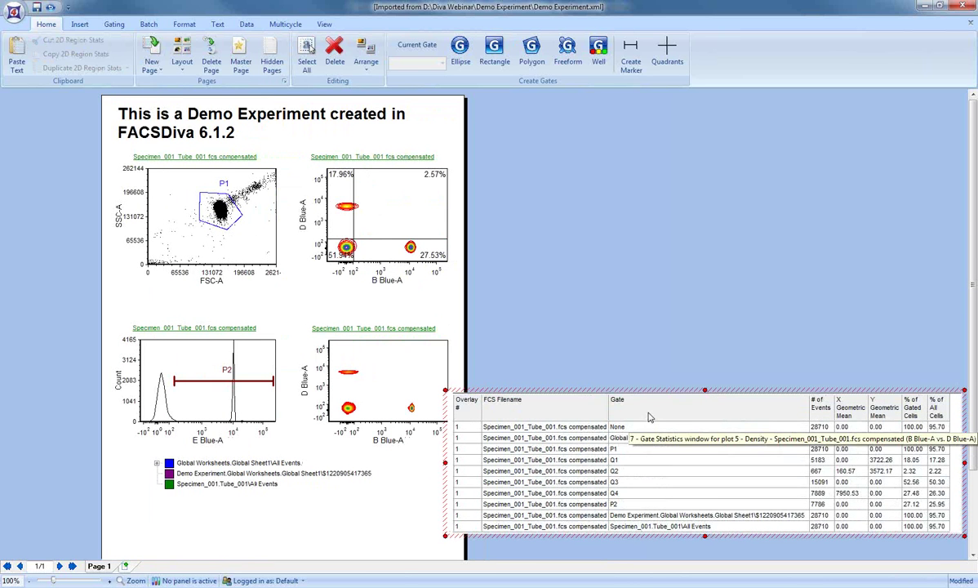
right_click(651, 414)
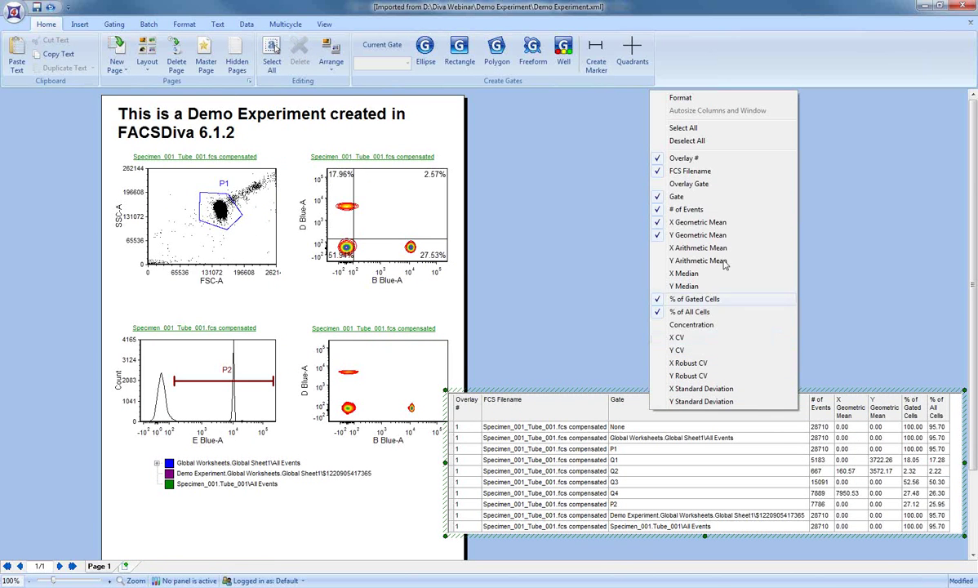
left_click(726, 171)
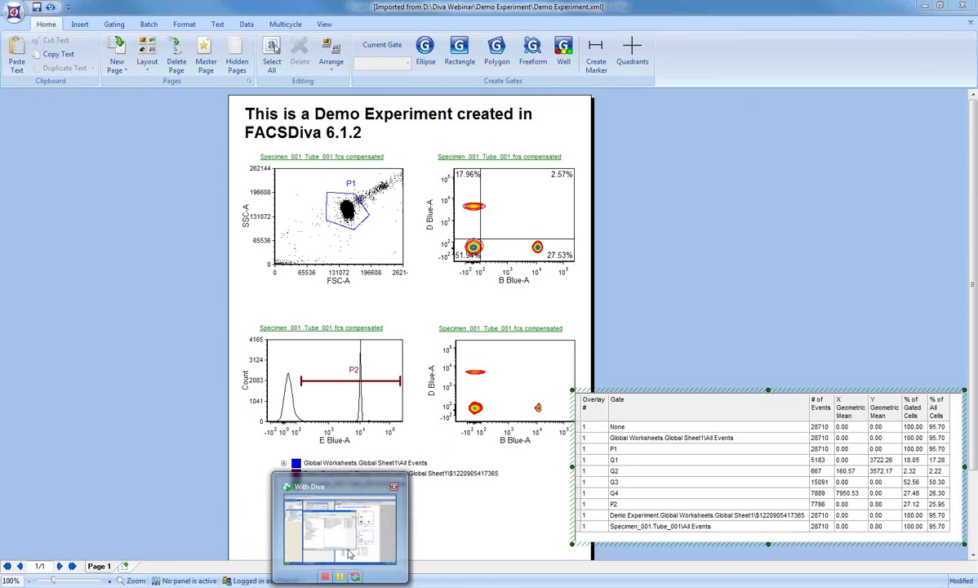
- Switch back to BD FACSDiva and minimize the Demo Experiment folder window to view the original plots and statistics on Global Sheet1
left_click(359, 544)
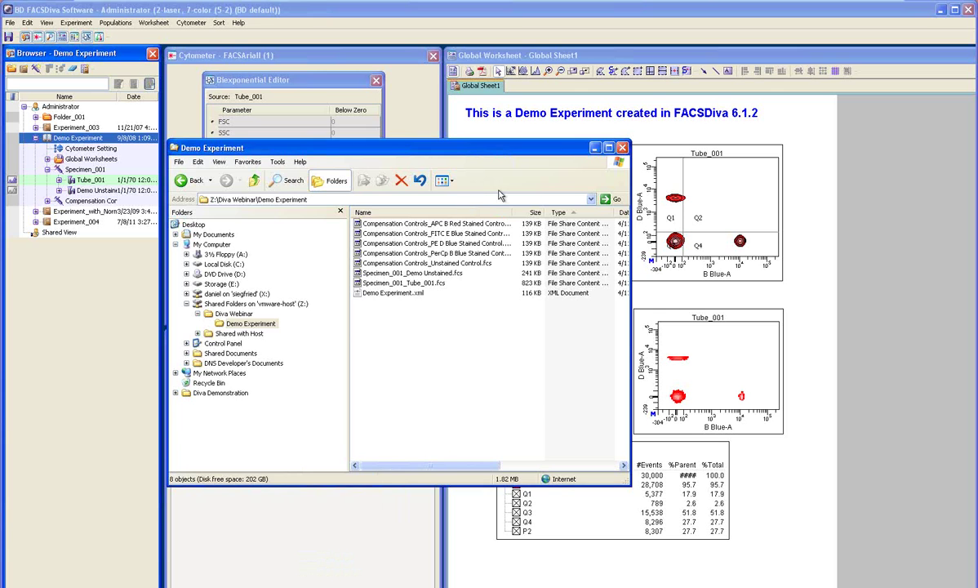
left_click(594, 147)
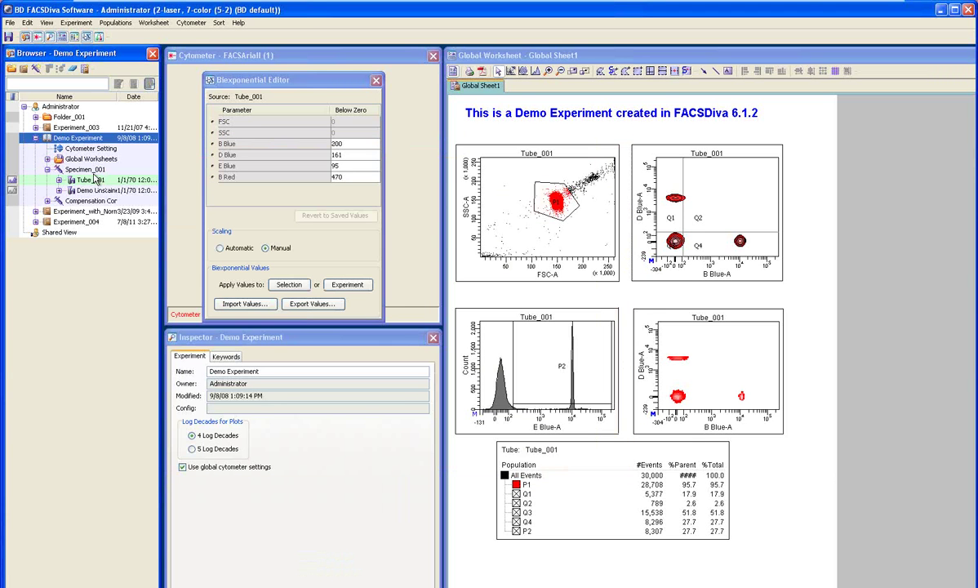
- Open Experiment_003 and export it as a directory to Z:\Diva Webinar, overwriting the existing export
double_click(84, 128)
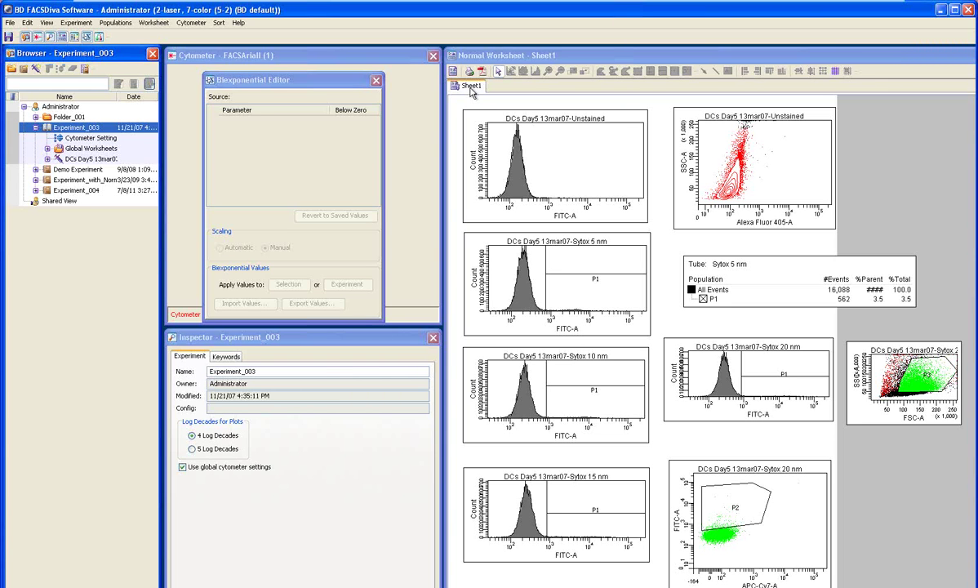
left_click(10, 22)
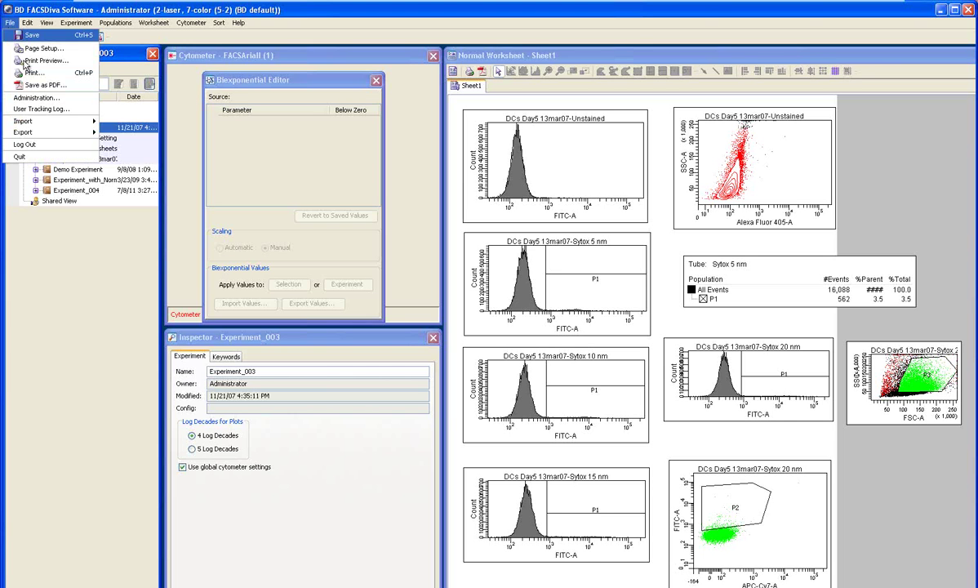
mouse_move(52, 124)
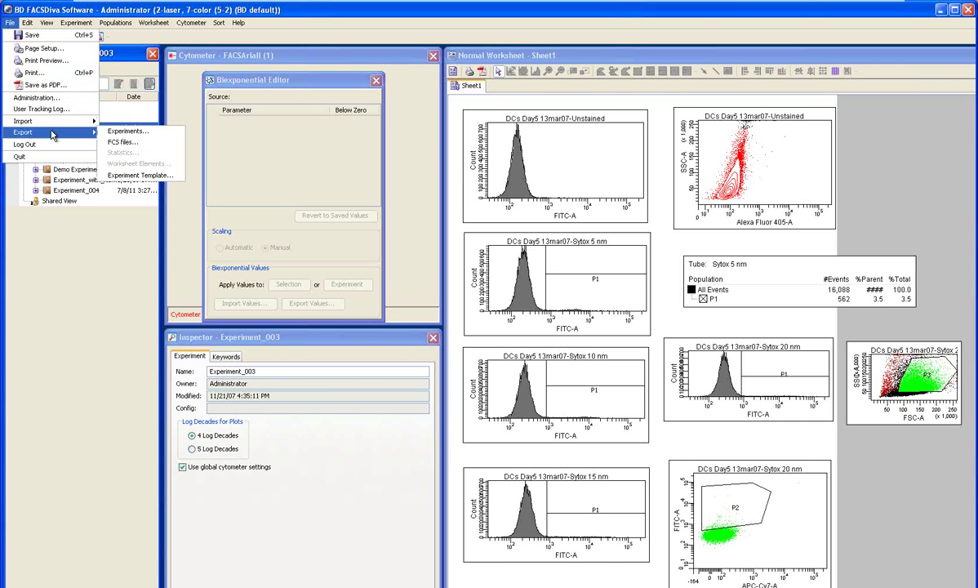
left_click(127, 131)
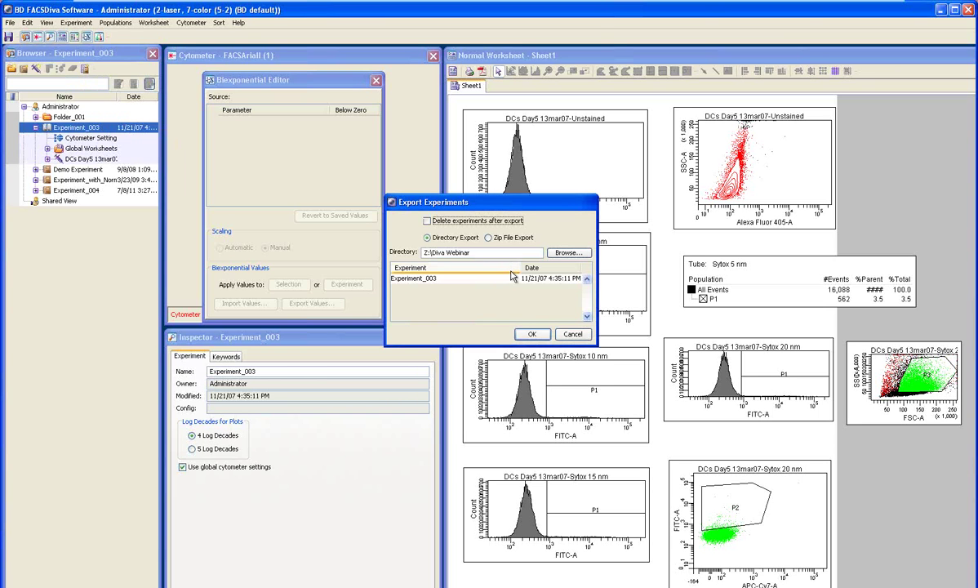
left_click(532, 335)
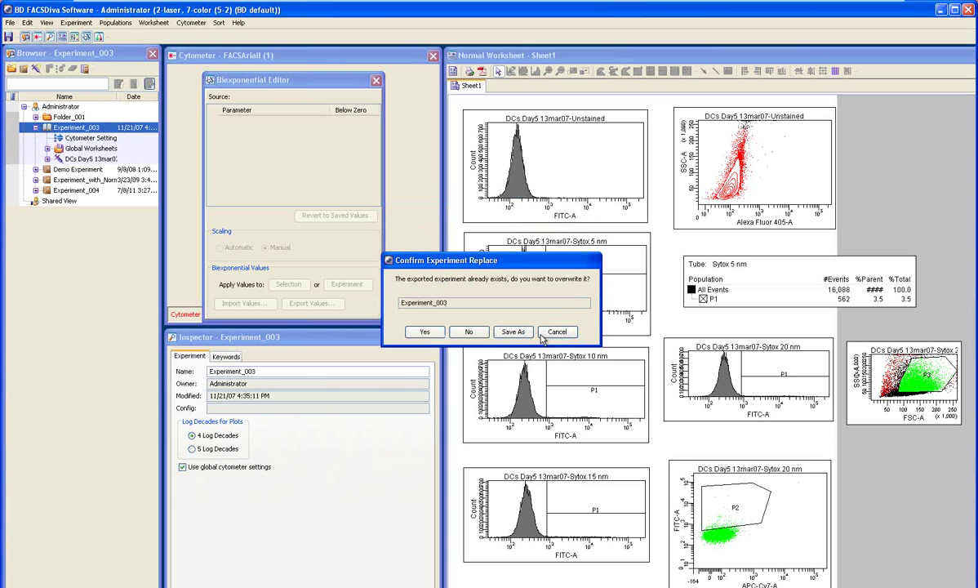
left_click(426, 333)
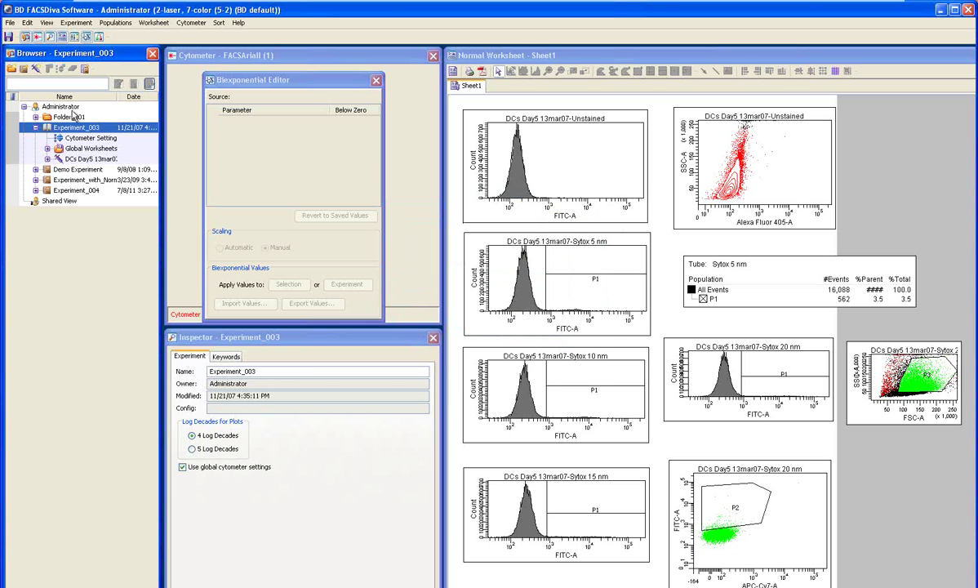
- Start an FCS file export of Experiment_003, accepting the FCS3.0 file version and the Linear type for the parameters
left_click(10, 22)
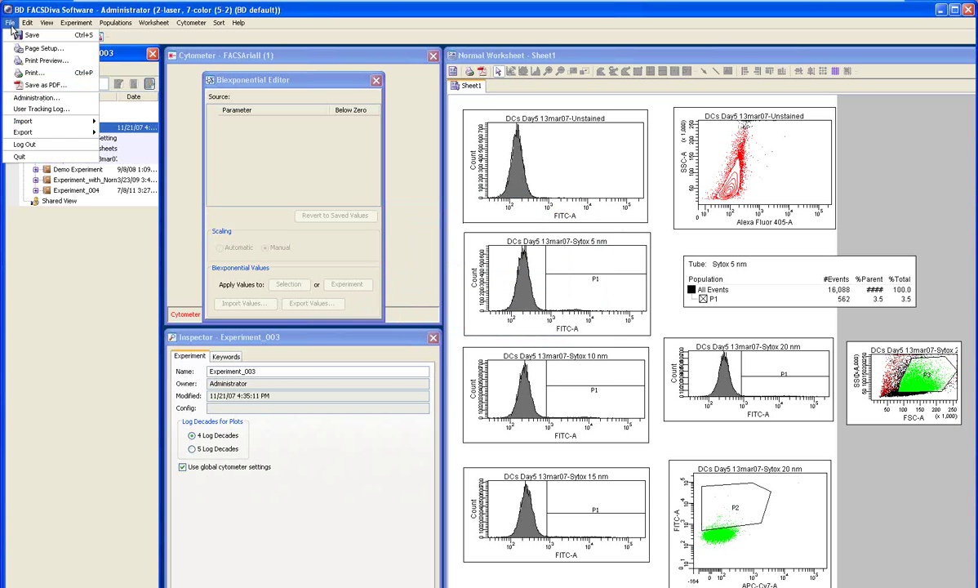
mouse_move(63, 130)
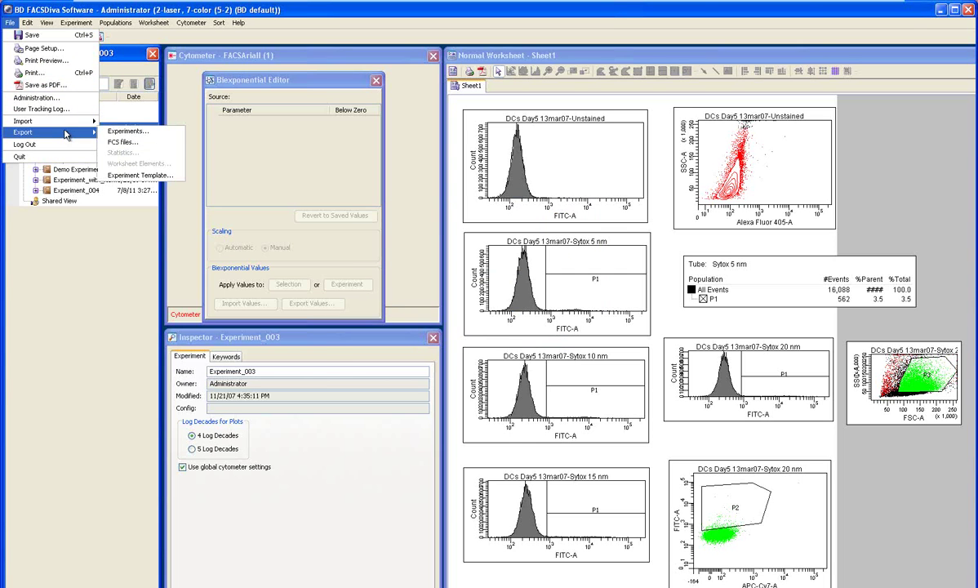
left_click(124, 142)
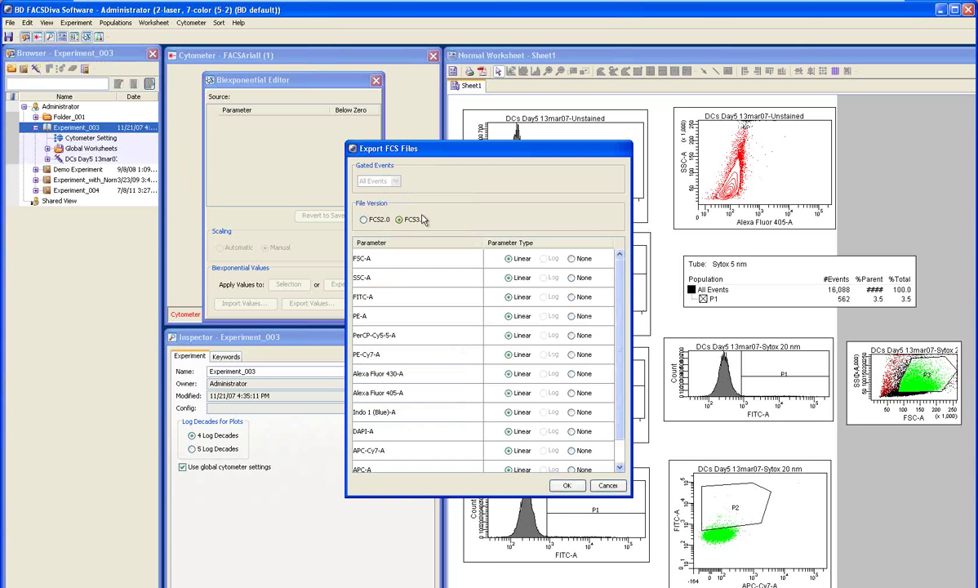
left_click(569, 486)
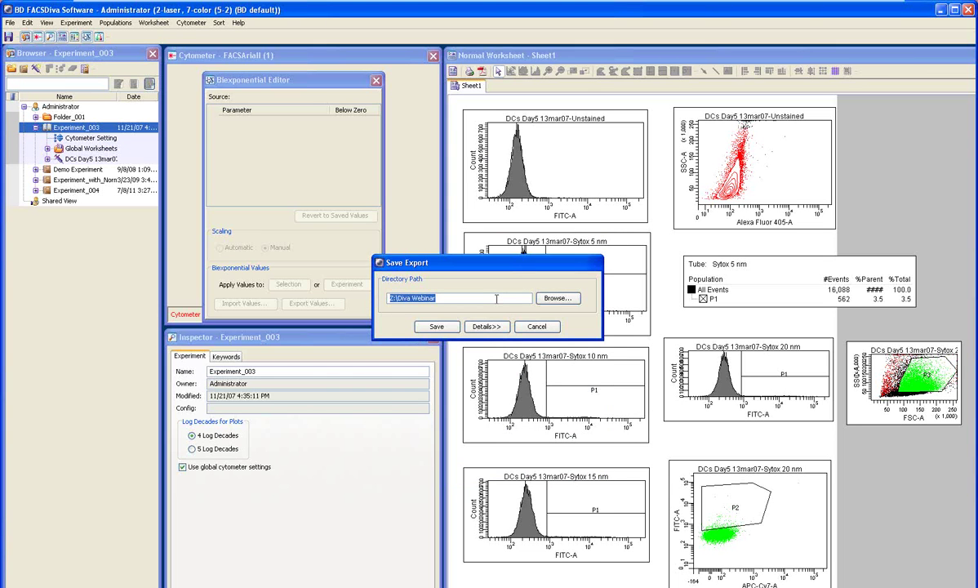
- Create a folder named "fcs files" inside Diva Webinar\Experiment_003 and save the FCS export into it
left_click(557, 297)
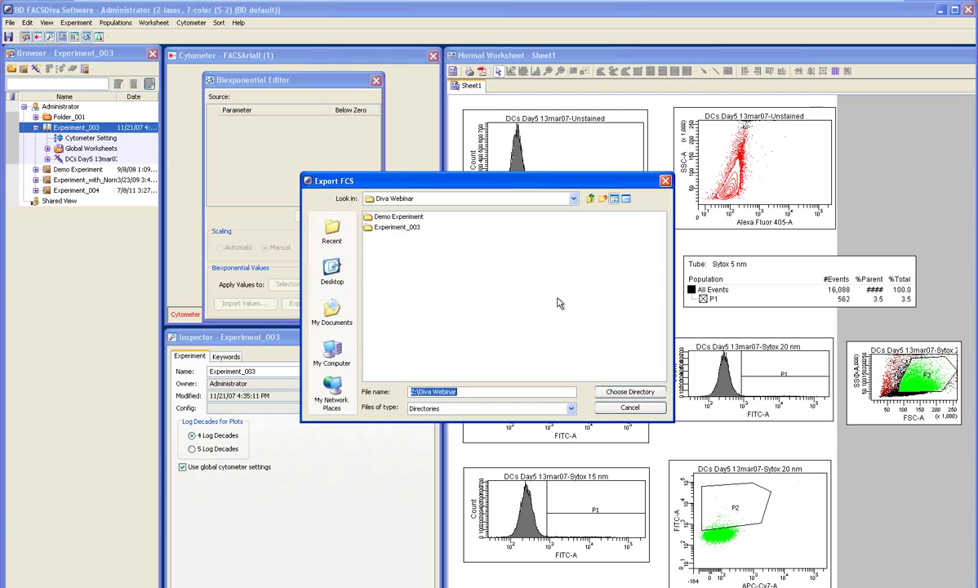
left_click(405, 229)
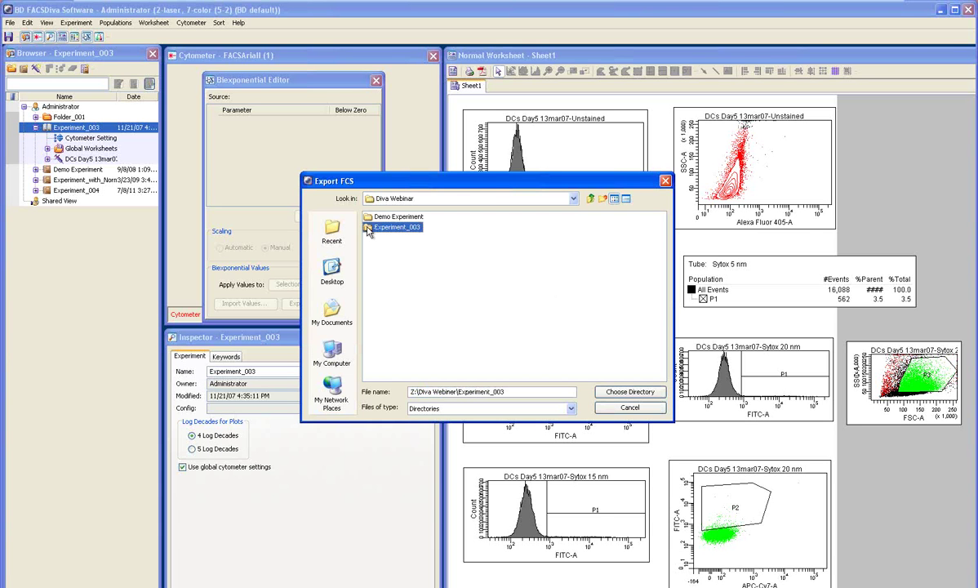
double_click(369, 228)
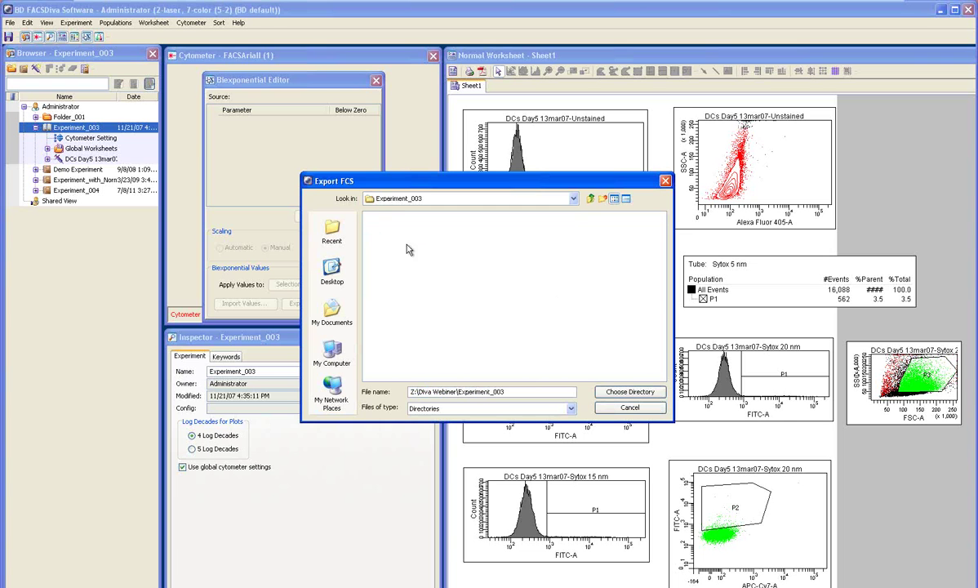
left_click(602, 199)
left_click(392, 217)
left_click(392, 217)
type("fcs files")
key("Return")
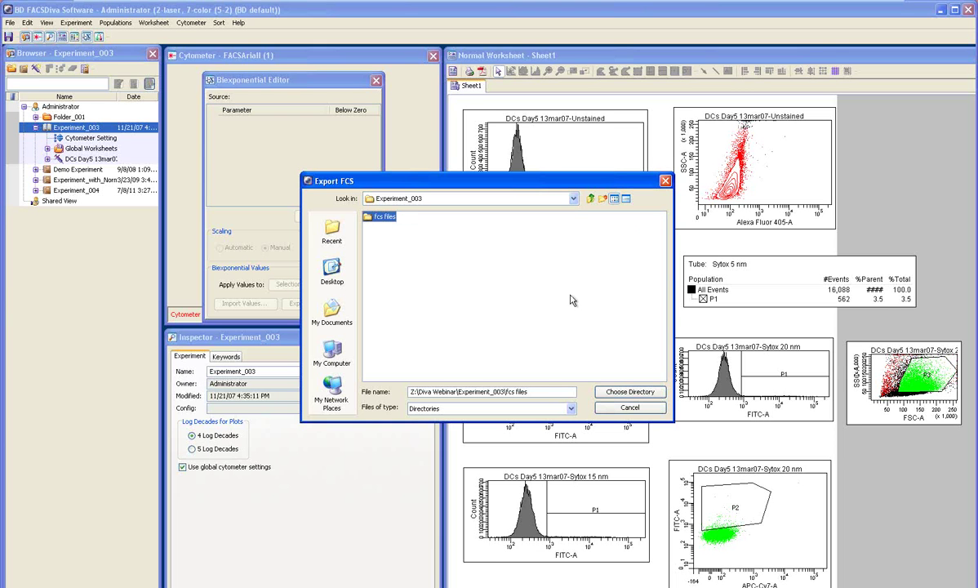
left_click(368, 219)
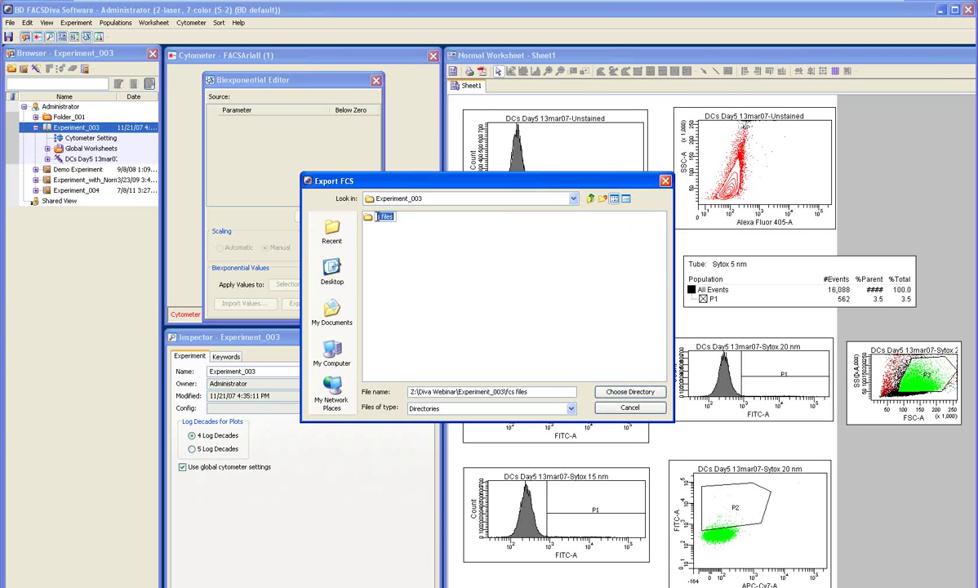
left_click(629, 391)
left_click(426, 325)
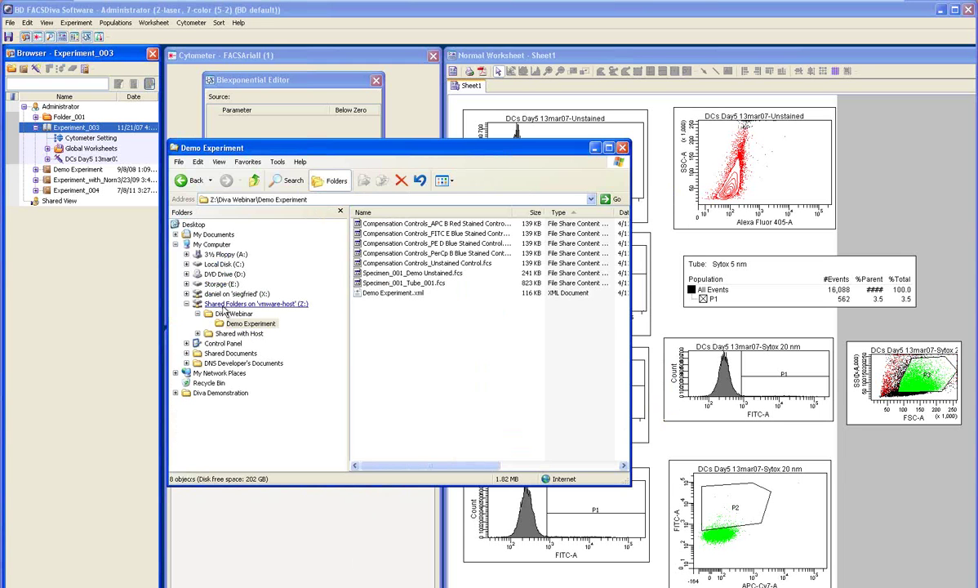
- Switch to the Windows file explorer and delete the files 31.fcs through 37.fcs from the Diva Webinar\Experiment_003 folder
left_click(225, 314)
left_click(393, 235)
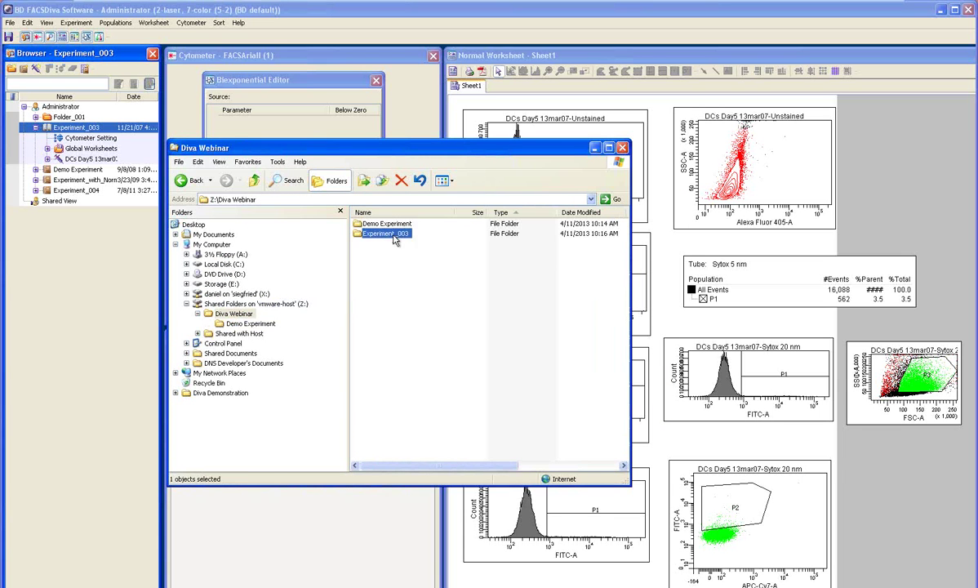
double_click(393, 234)
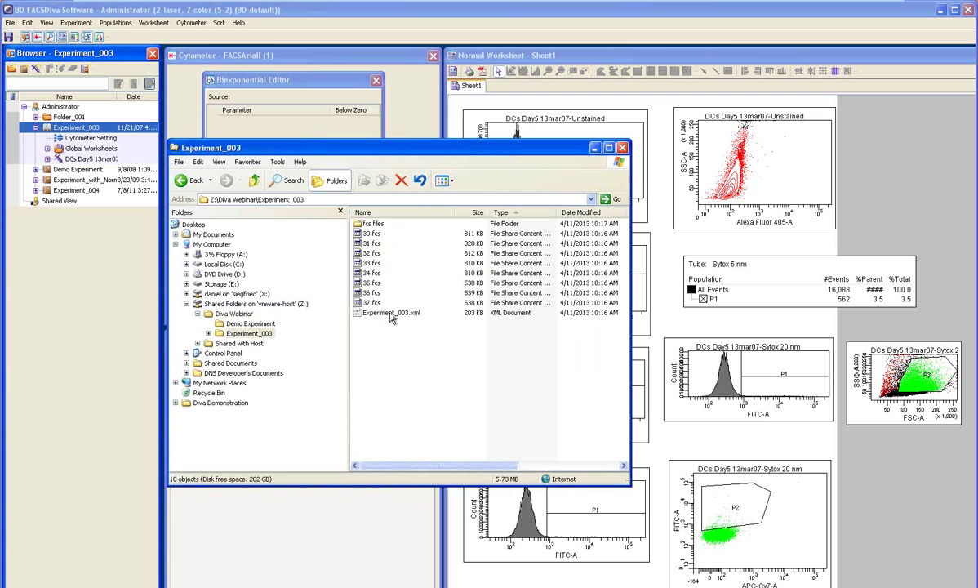
left_click(372, 242)
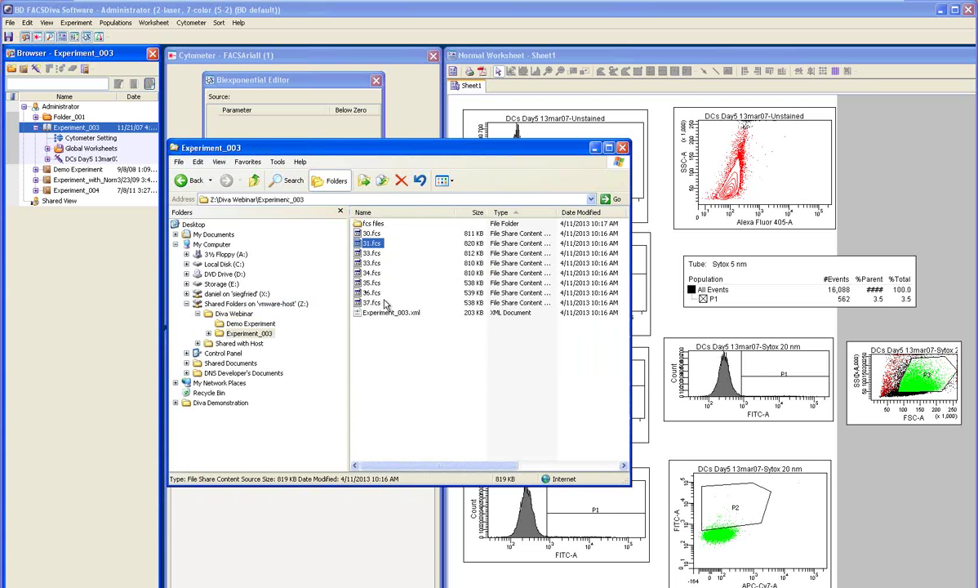
left_click(372, 303, "shift")
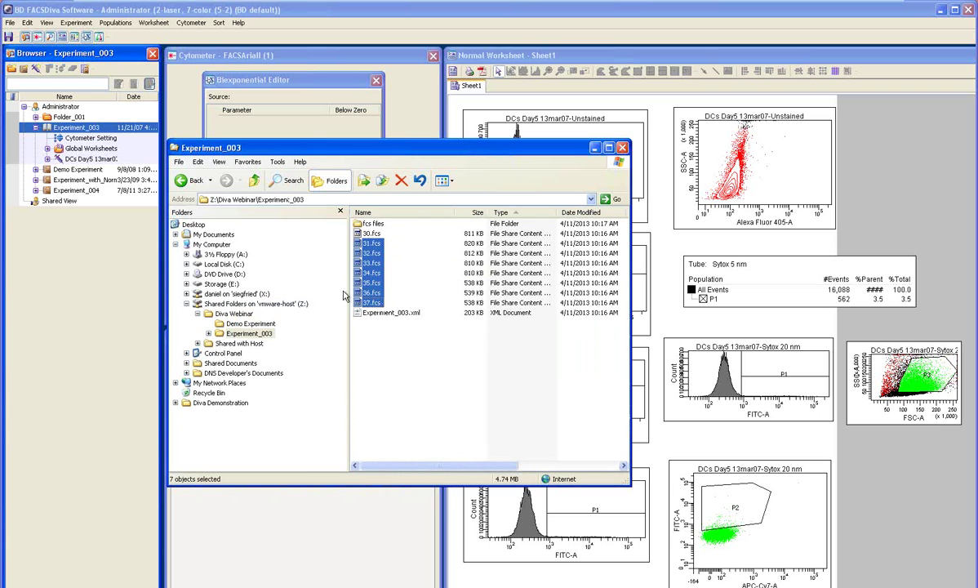
right_click(375, 287)
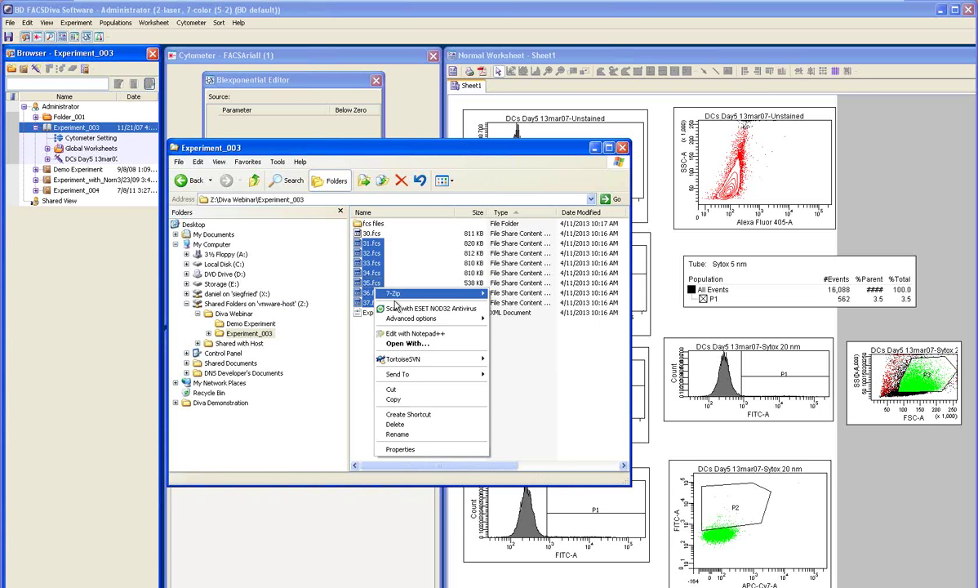
left_click(410, 424)
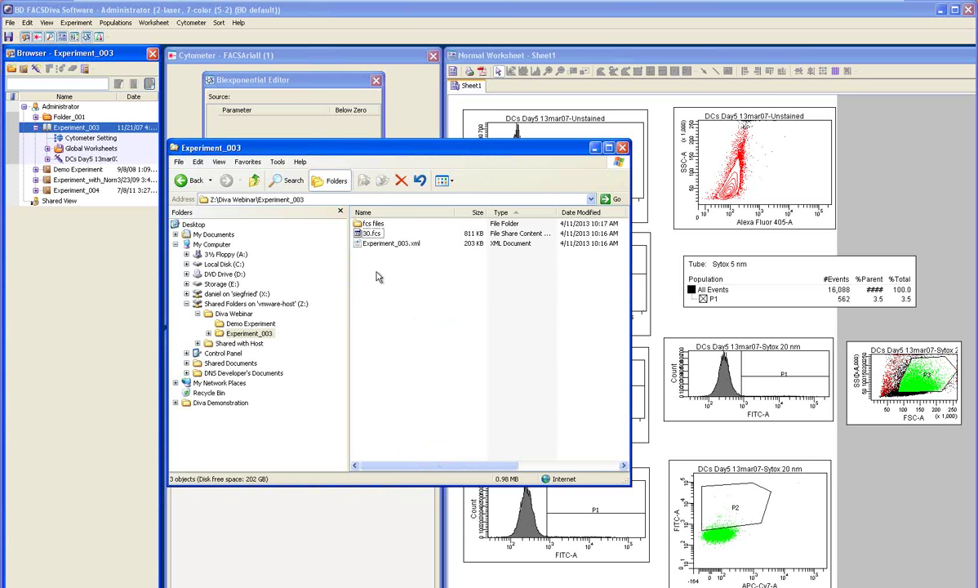
- View the exported FCS files in the Experiment_003 subfolder of "fcs files"
double_click(372, 224)
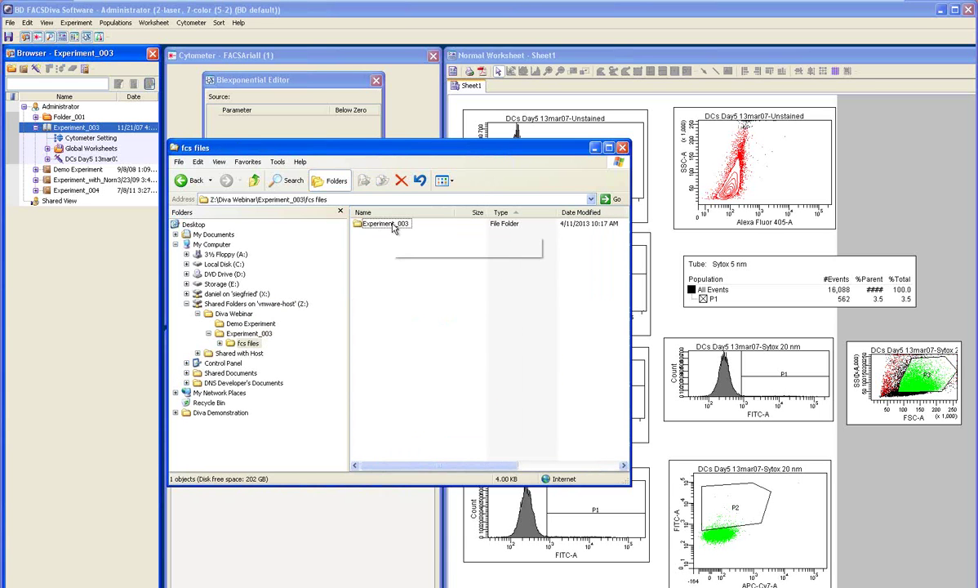
double_click(393, 229)
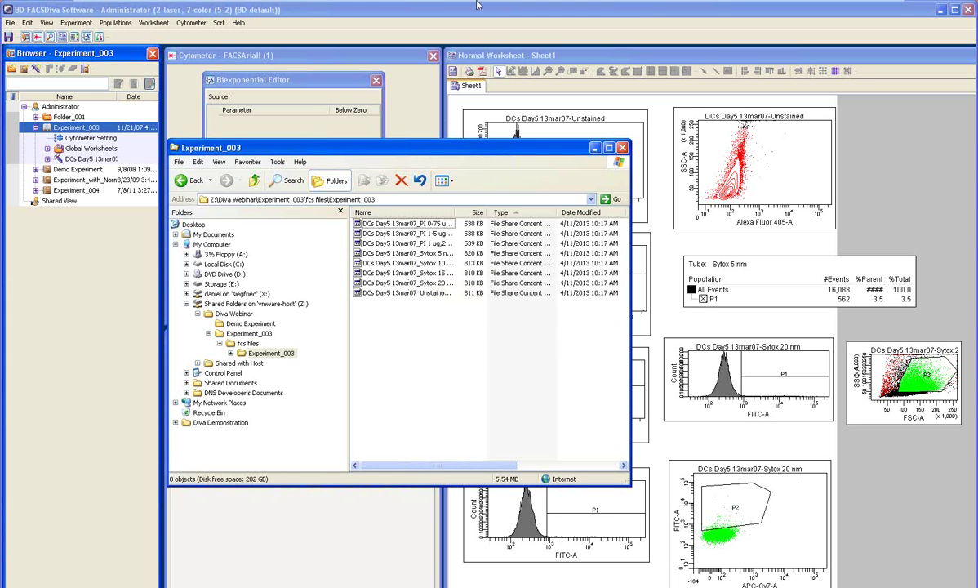
- Switch to FCS Express and load Experiment_003.xml from the Experiment_003 folder as a BD FACSDiva import
left_click(856, 8)
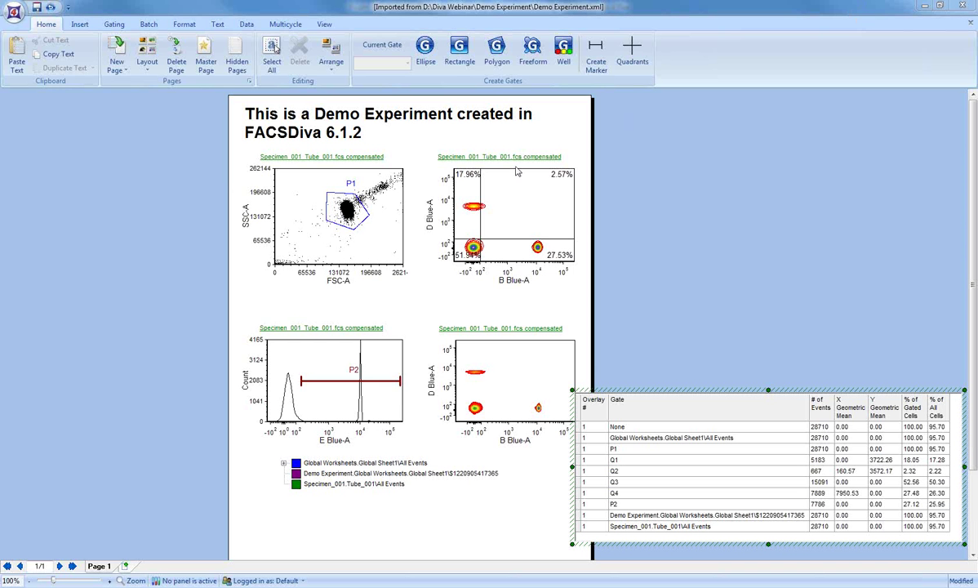
left_click(12, 11)
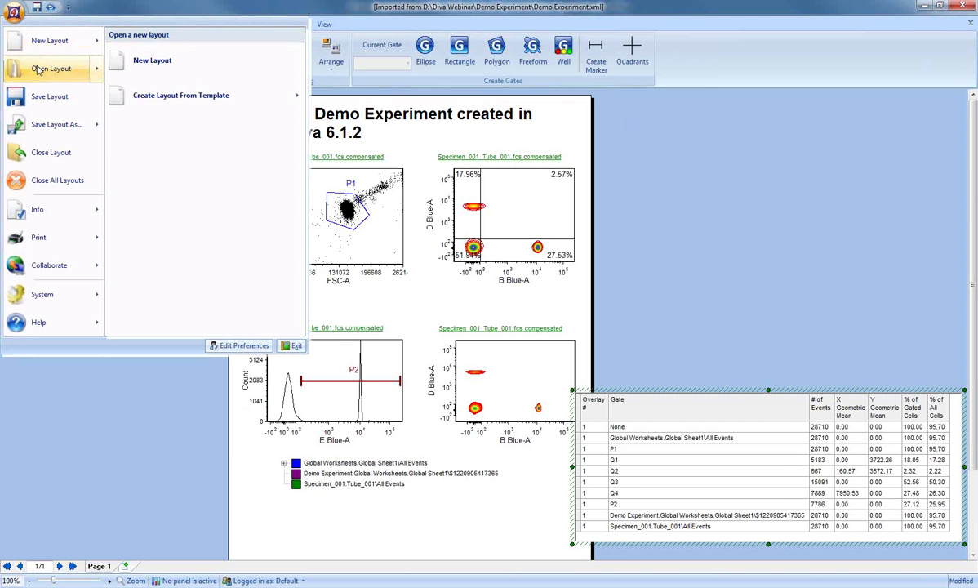
mouse_move(36, 67)
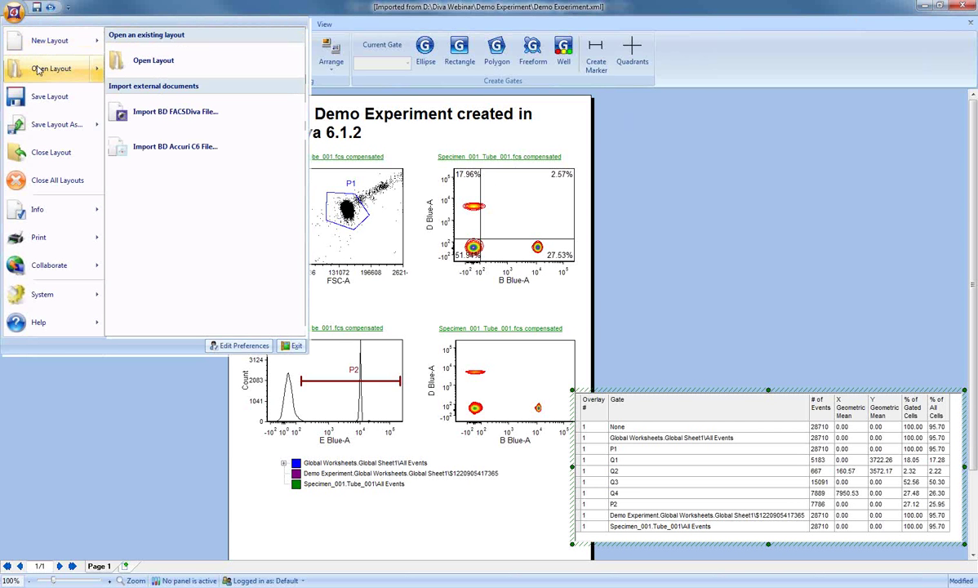
left_click(203, 118)
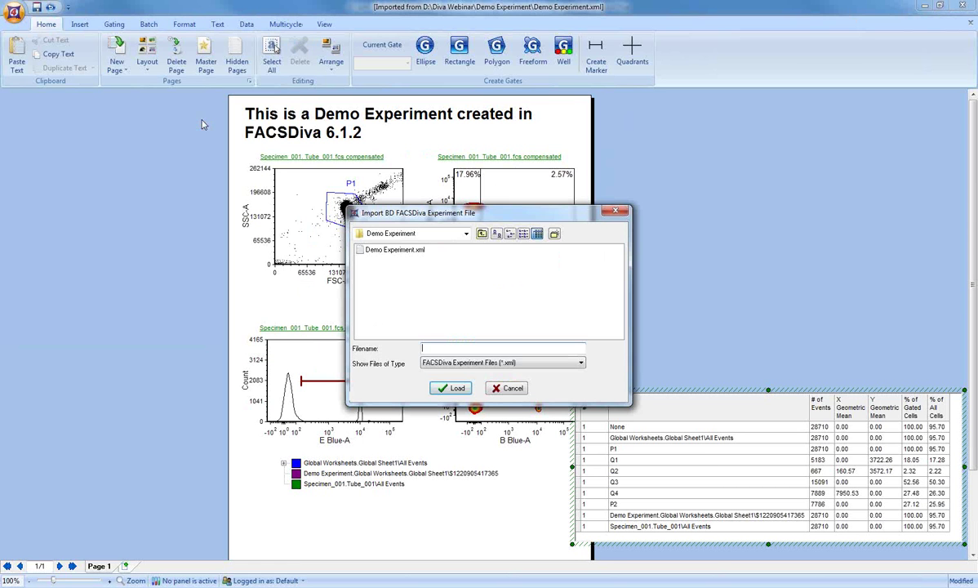
left_click(482, 235)
double_click(387, 260)
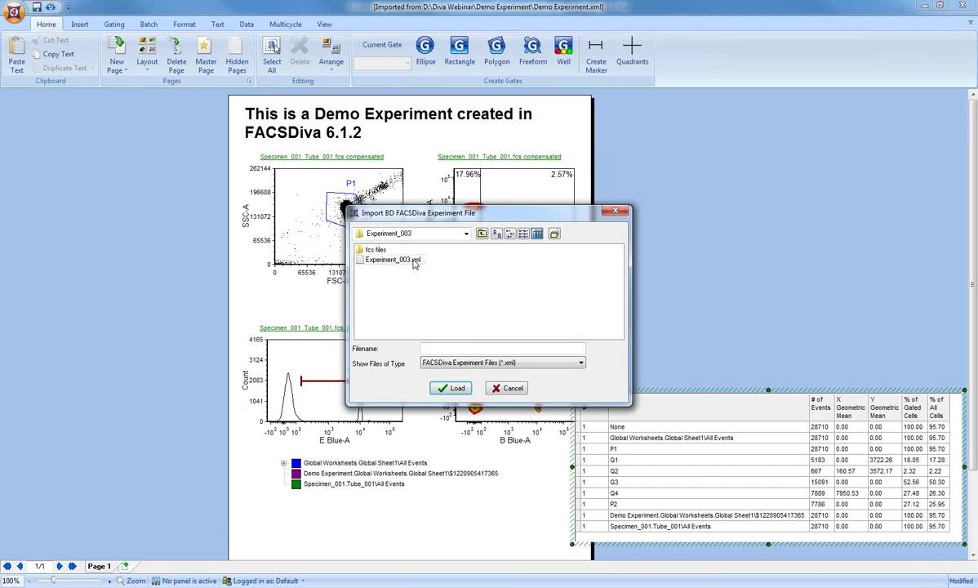
left_click(393, 259)
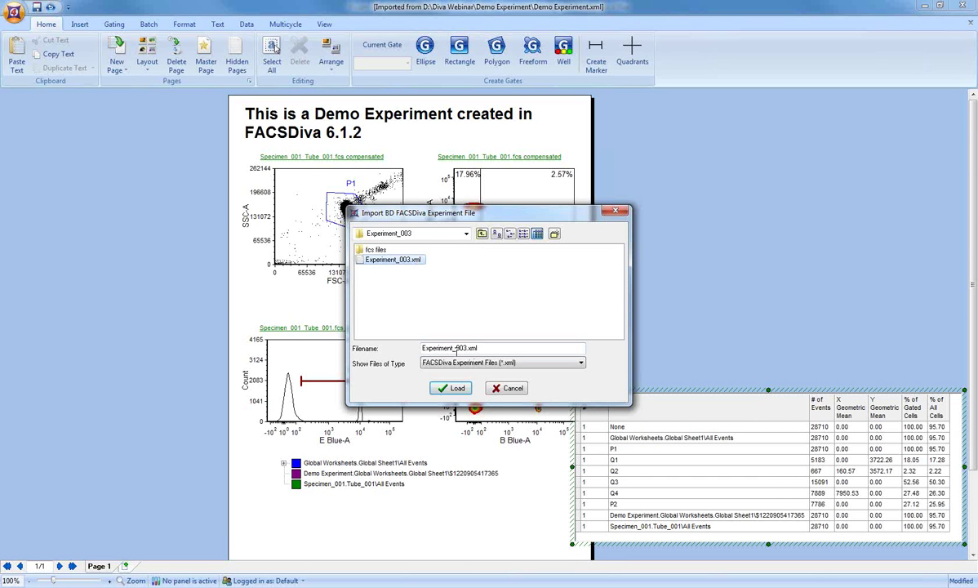
left_click(454, 388)
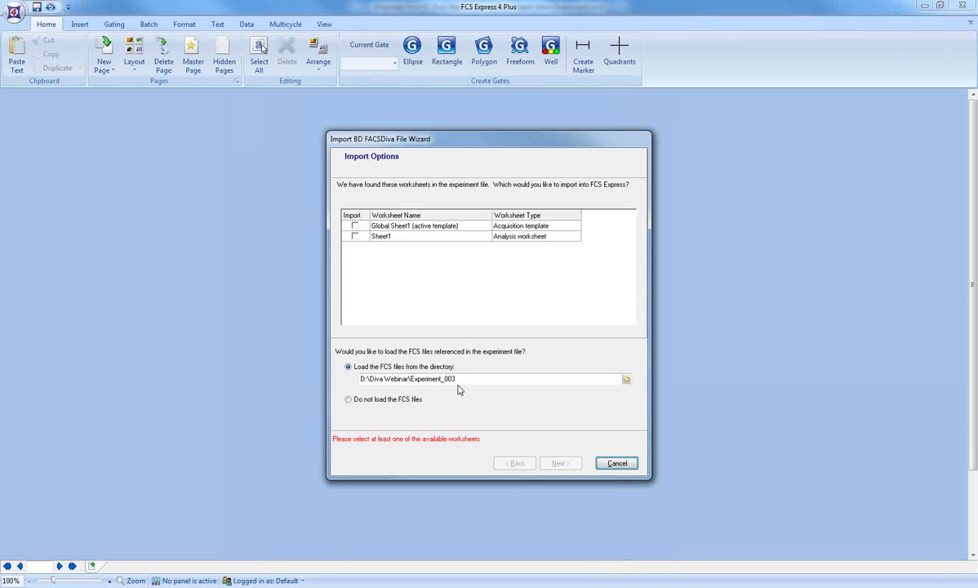
- Choose only the Sheet1 analysis worksheet for the import and proceed with a new configuration
left_click(356, 236)
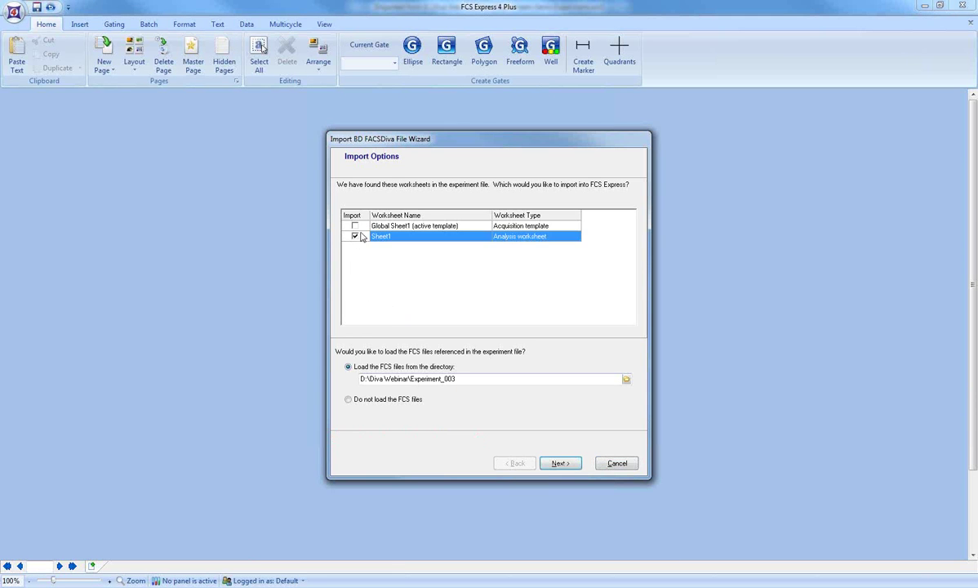
left_click(355, 227)
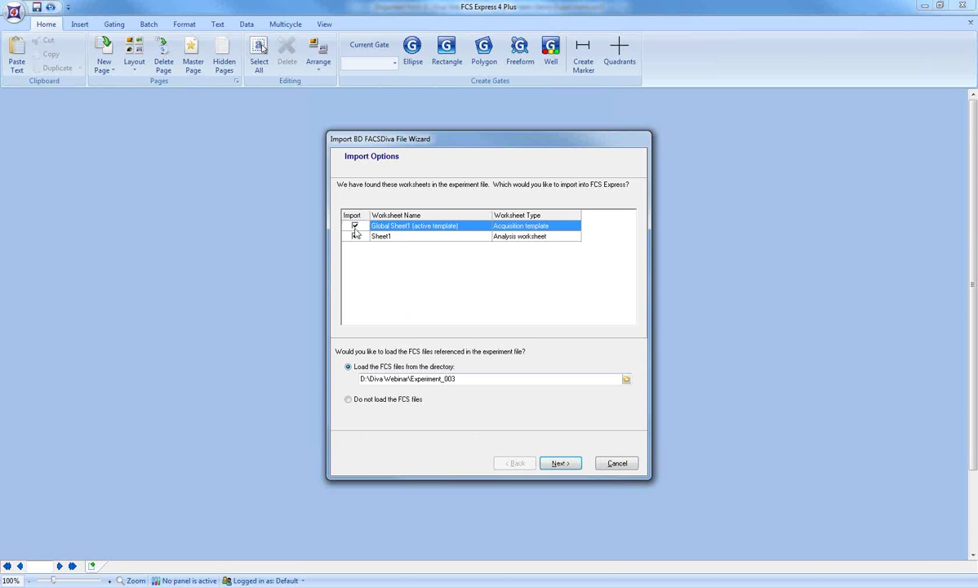
left_click(356, 226)
left_click(560, 463)
left_click(430, 382)
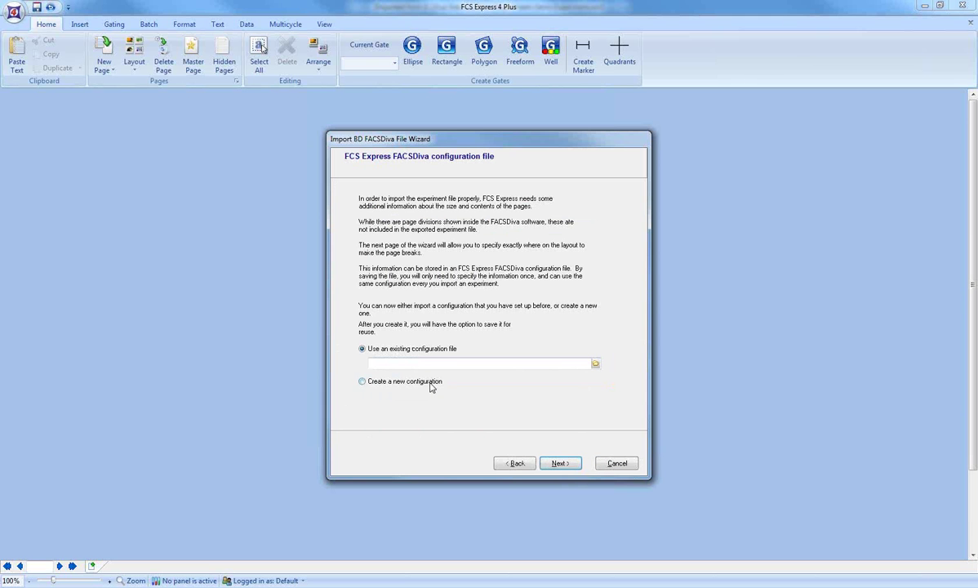
left_click(560, 463)
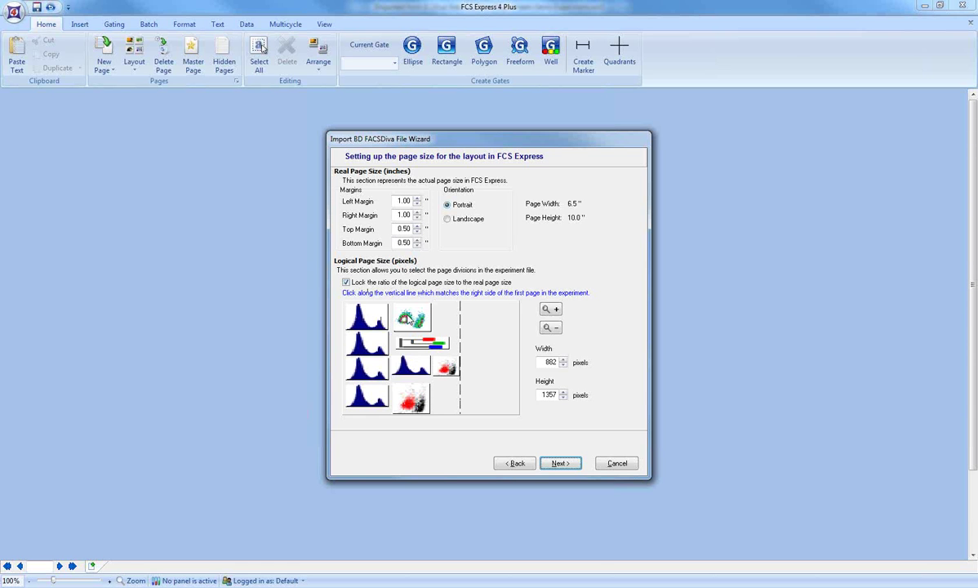
- Unlock the logical page ratio, set the first page to about 881 by 850 pixels, and finish the import without saving the configuration
left_click(346, 283)
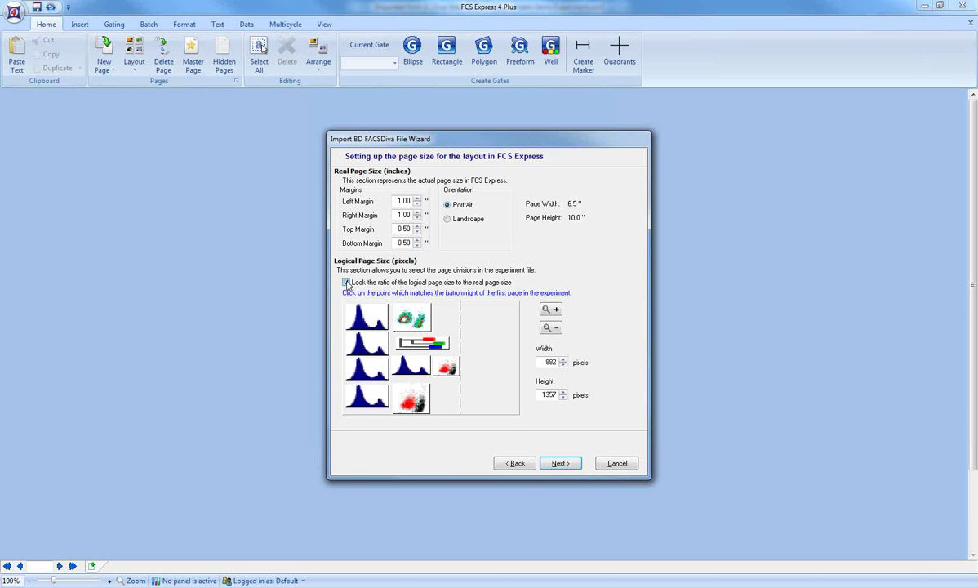
left_click(458, 409)
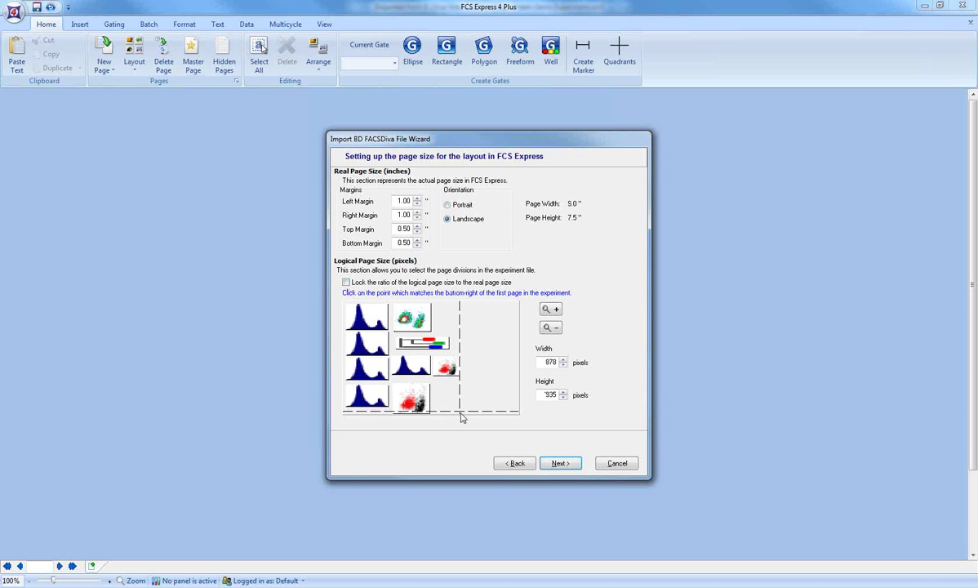
left_click(550, 327)
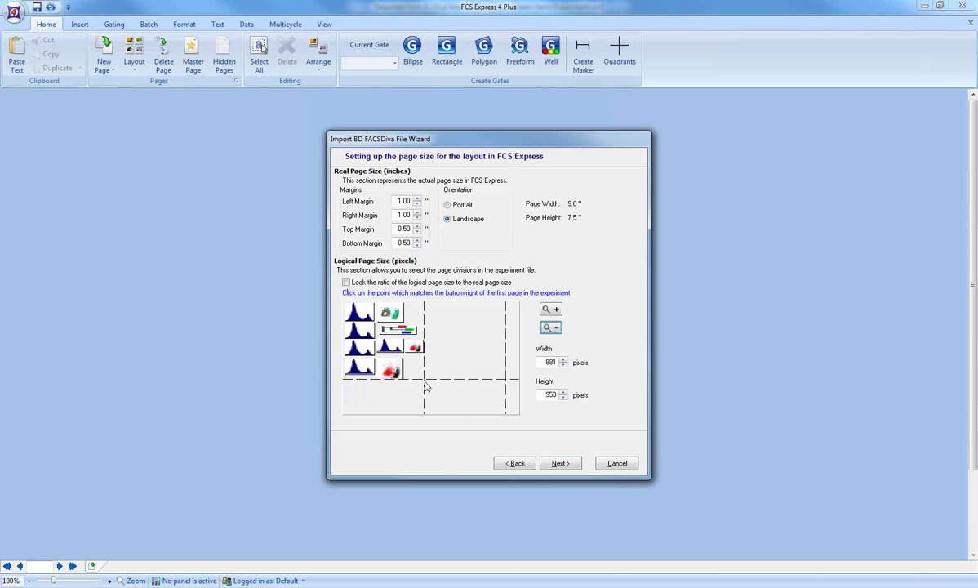
left_click(424, 382)
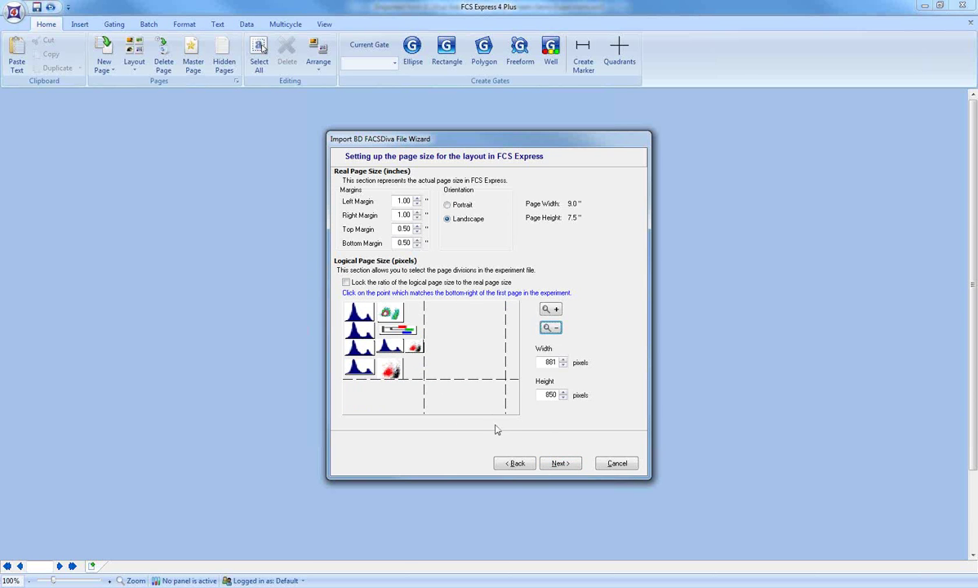
left_click(572, 465)
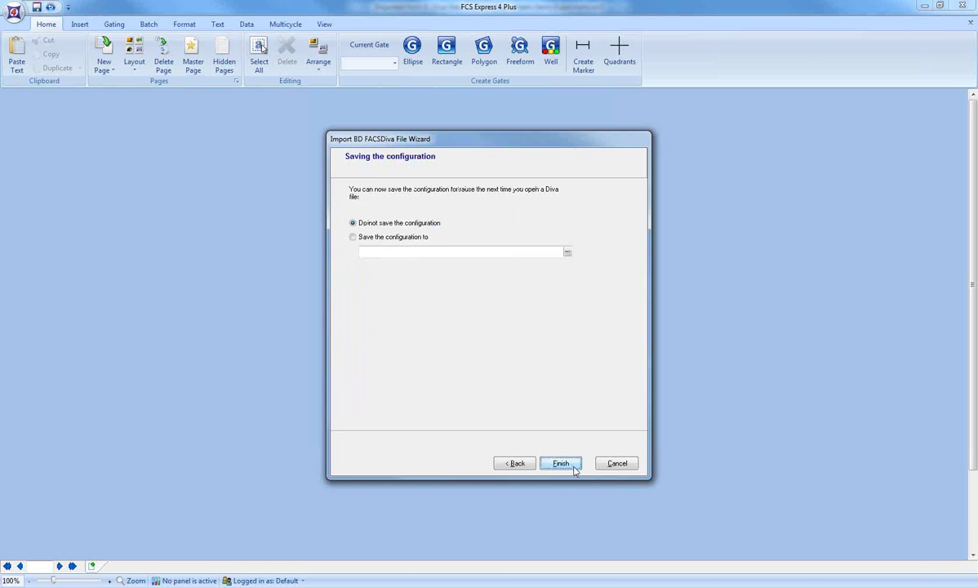
left_click(569, 463)
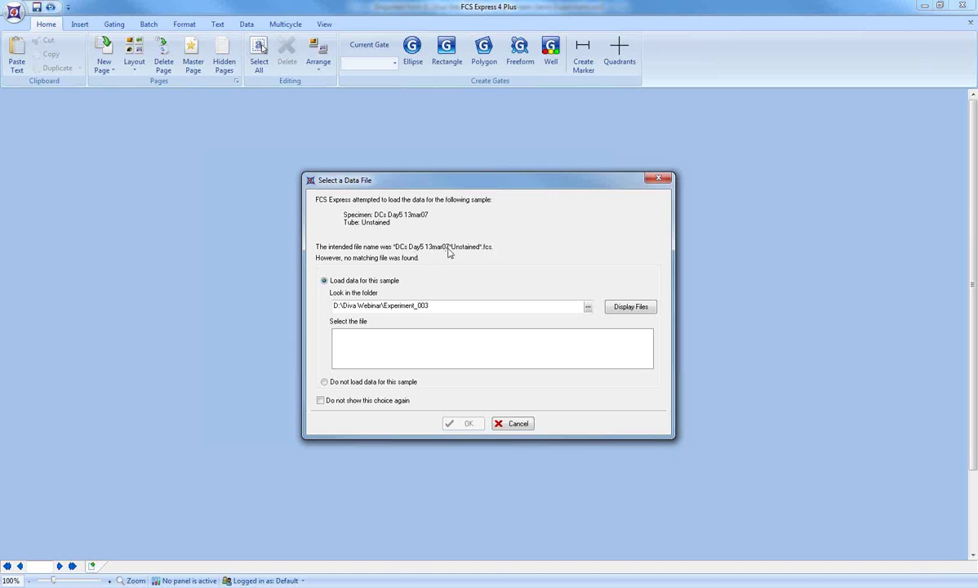
- Load DCs Day5 13mar07_Unstained.fcs for the Unstained sample from the folder D:\Diva Webinar\Experiment_003\fcs files\Experiment_003
left_click(262, 47)
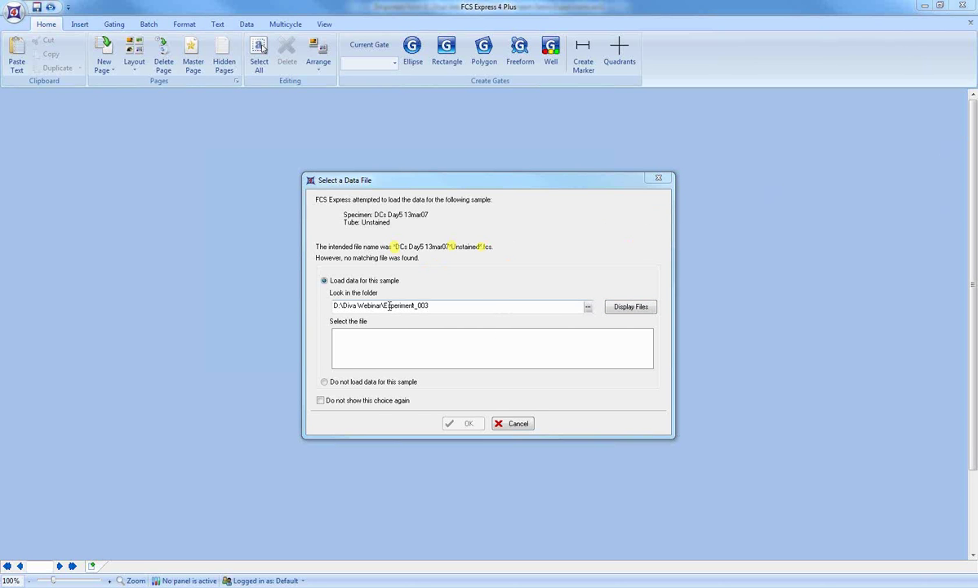
left_click(588, 308)
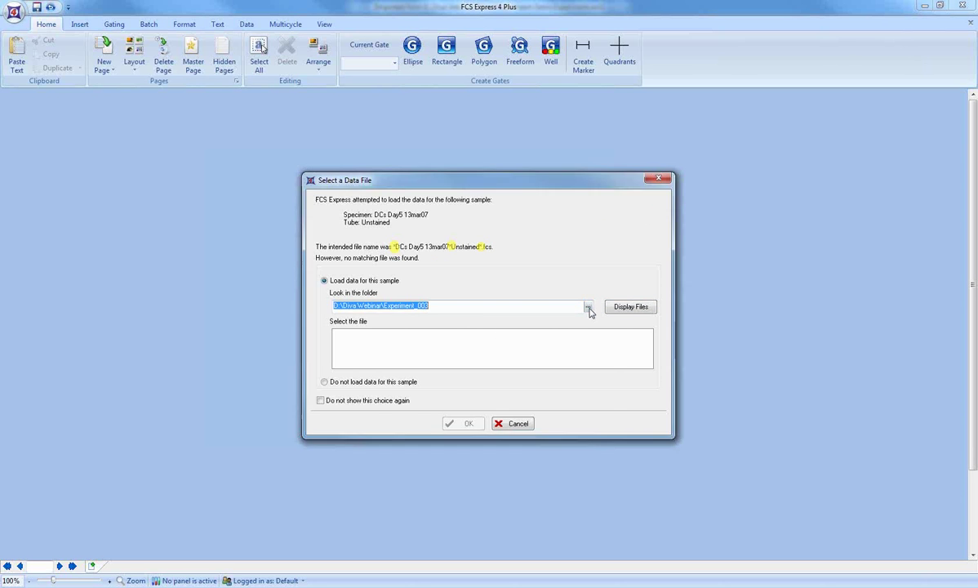
left_click_drag(585, 323, 585, 344)
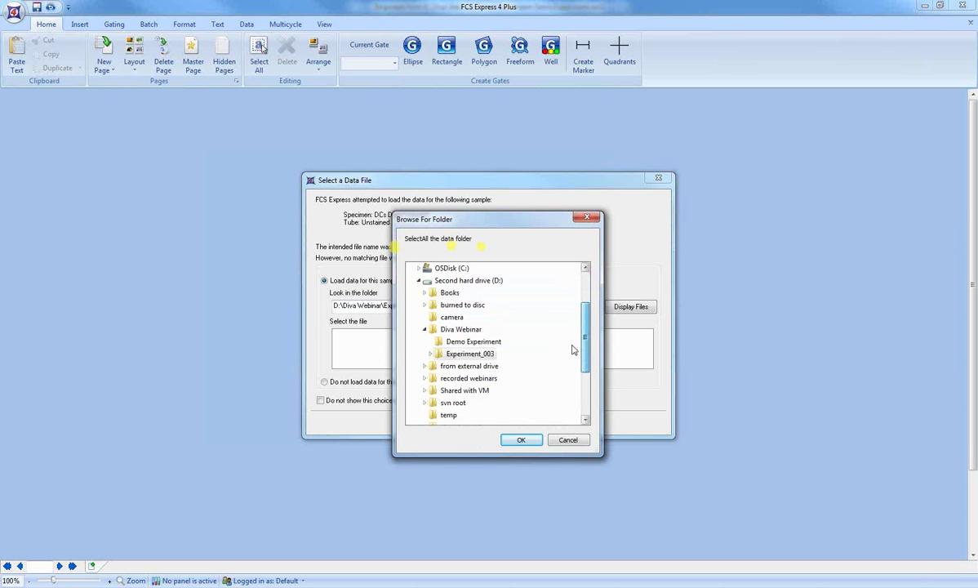
scroll(511, 372, "up", 2)
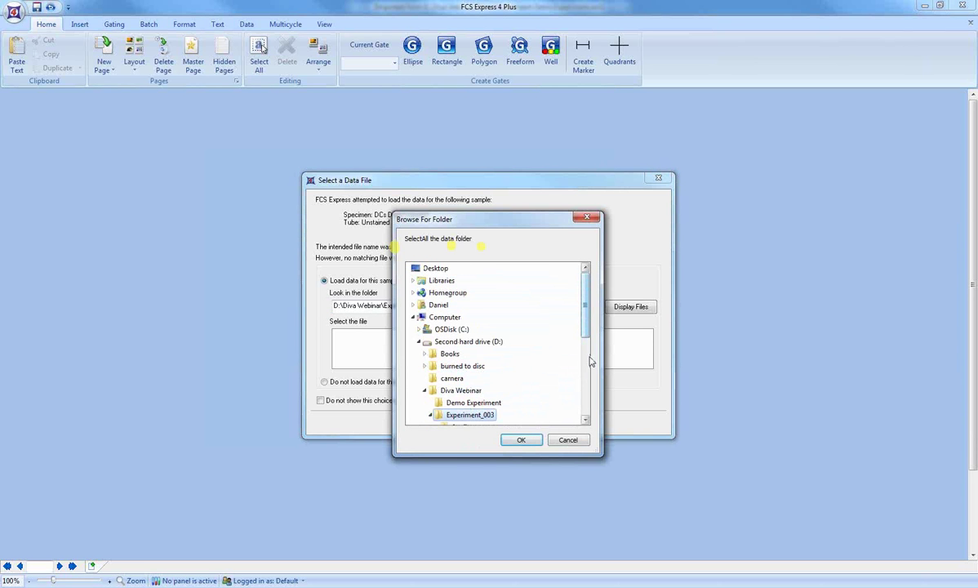
scroll(553, 340, "down", 4)
left_click(478, 293)
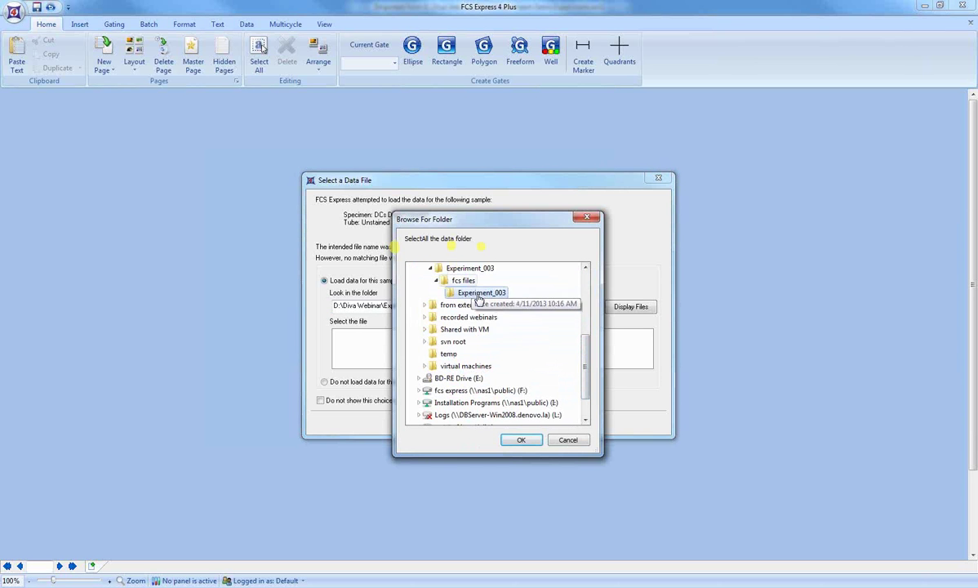
left_click(521, 440)
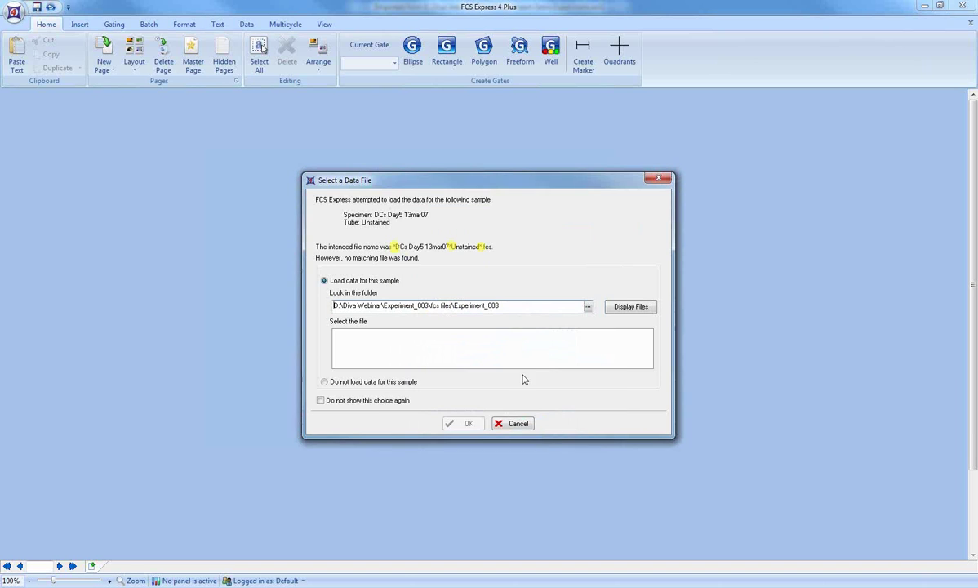
left_click(634, 309)
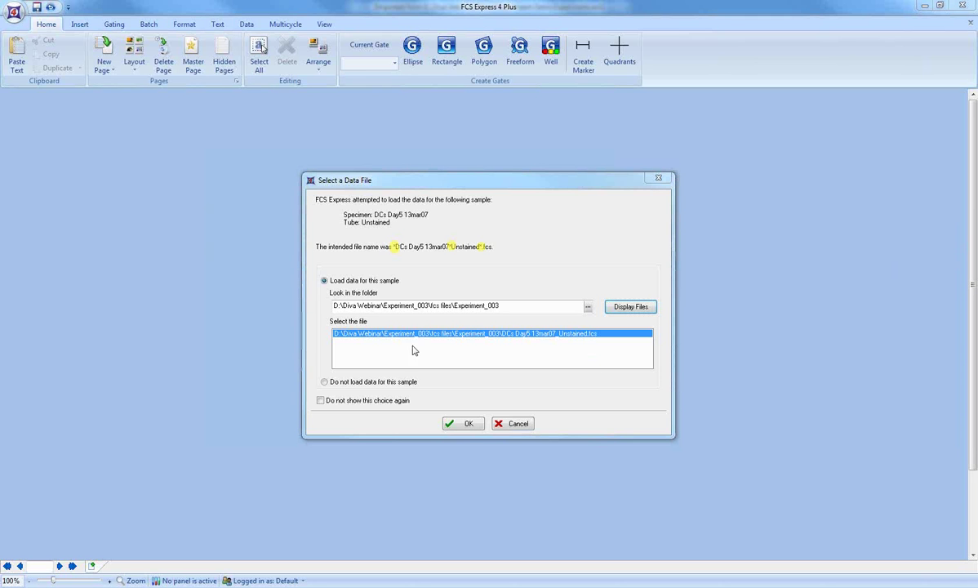
left_click(470, 427)
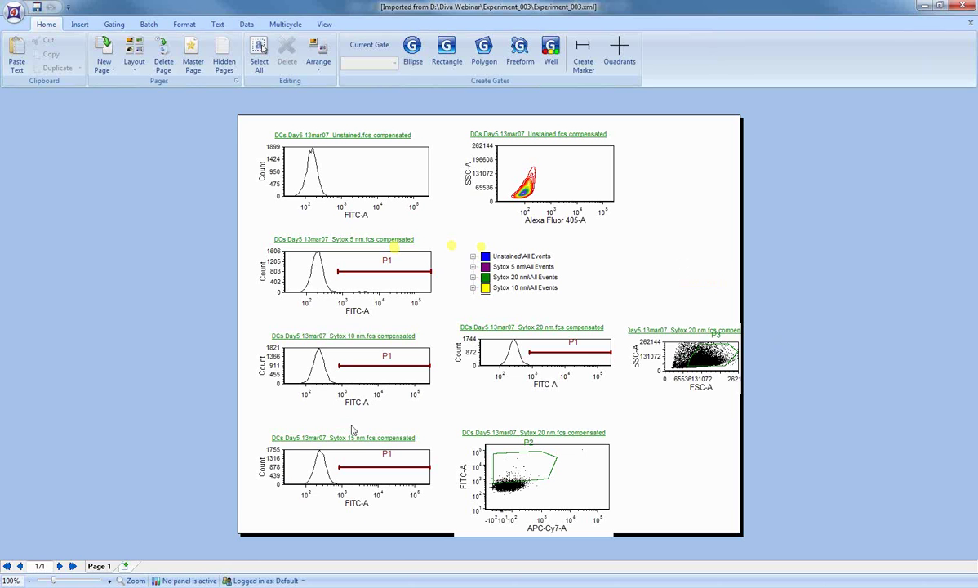
- Switch to the FCS Express Knowledgebase page in Chrome, examine the FCS Naming Format options for Diva exports, and return to FCS Express
mouse_move(187, 585)
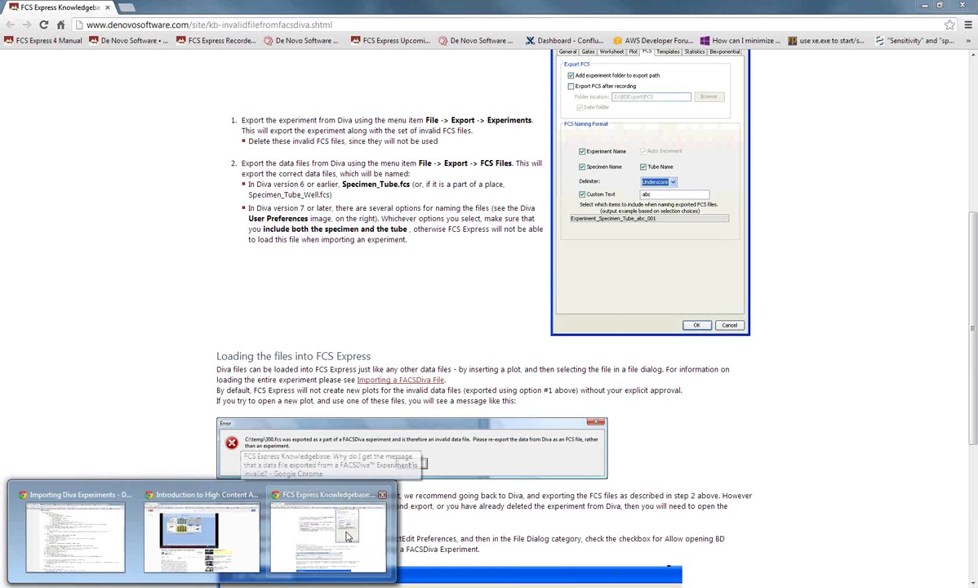
left_click(347, 534)
scroll(881, 251, "up", 1)
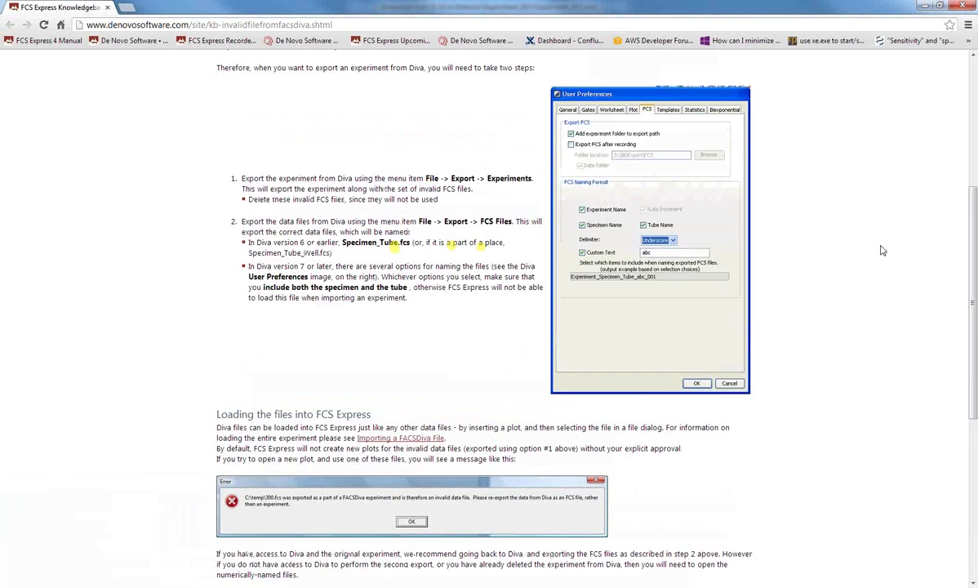
scroll(881, 251, "up", 1)
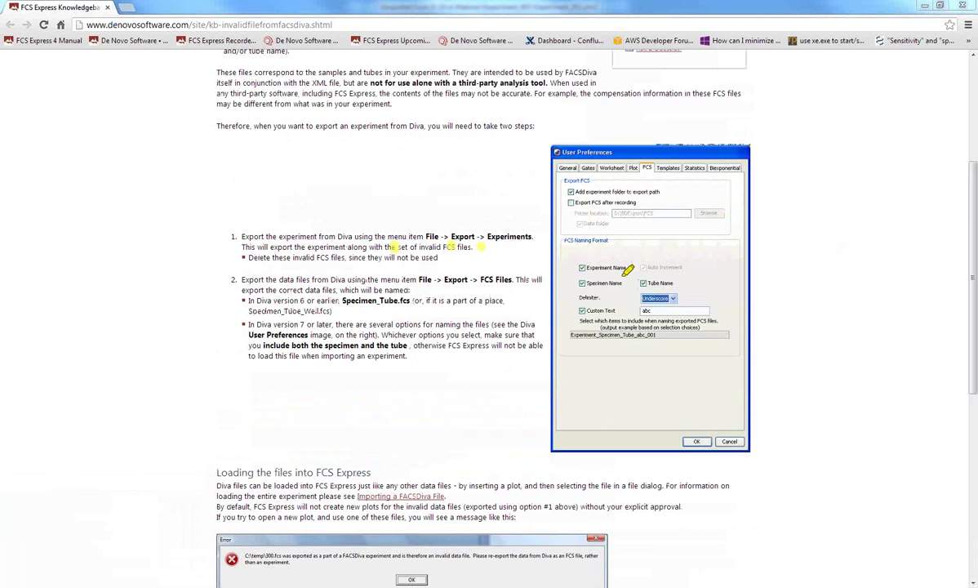
left_click_drag(581, 264, 651, 282)
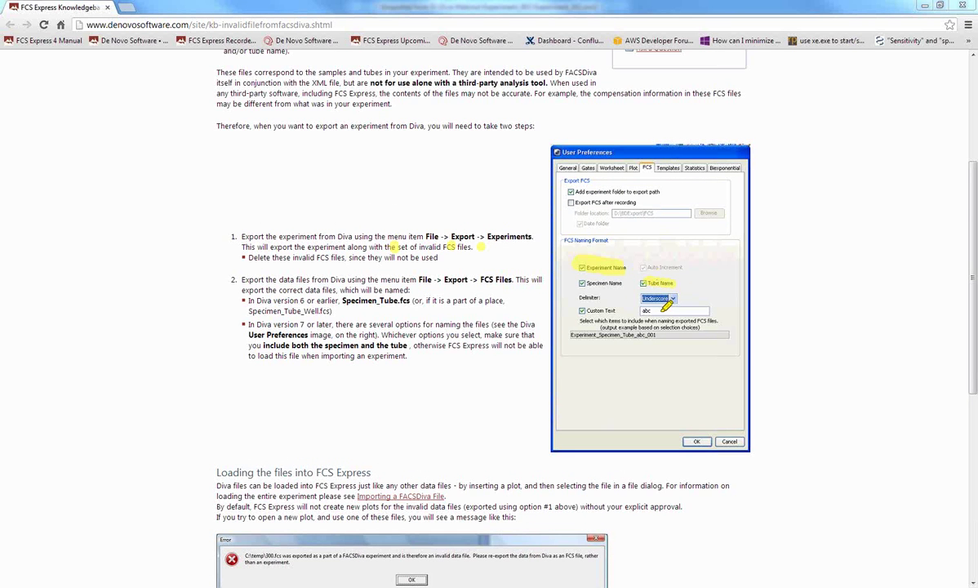
left_click_drag(578, 283, 625, 284)
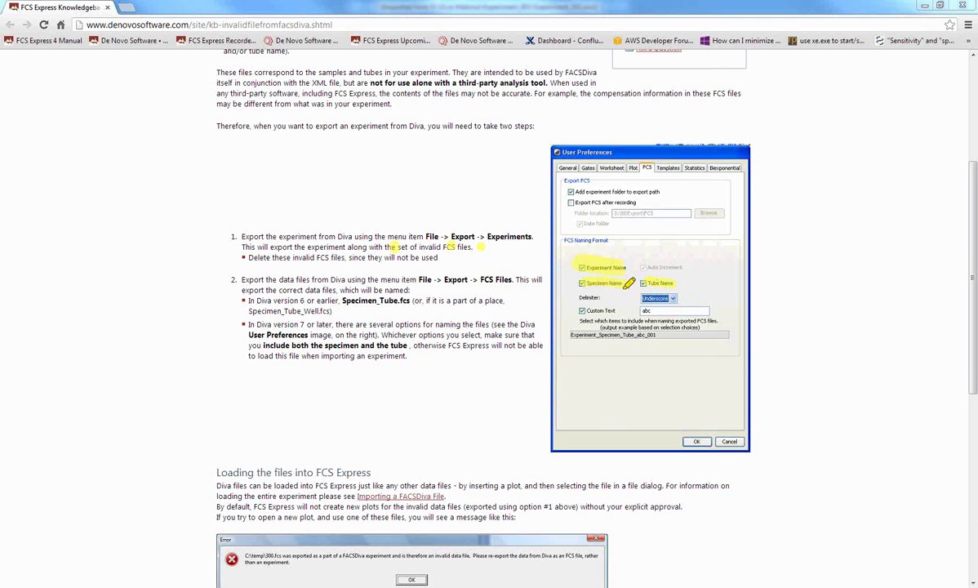
left_click_drag(641, 283, 678, 283)
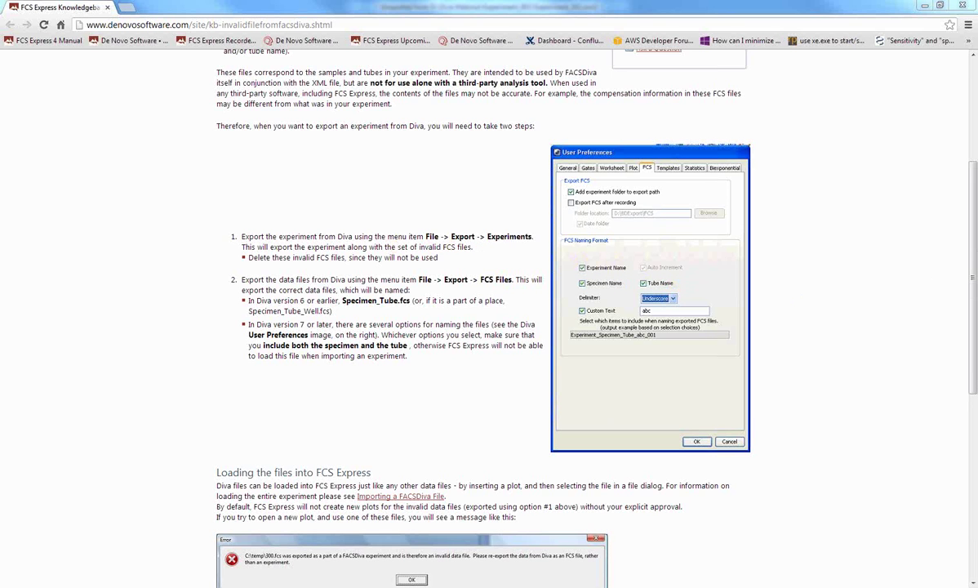
left_click(923, 6)
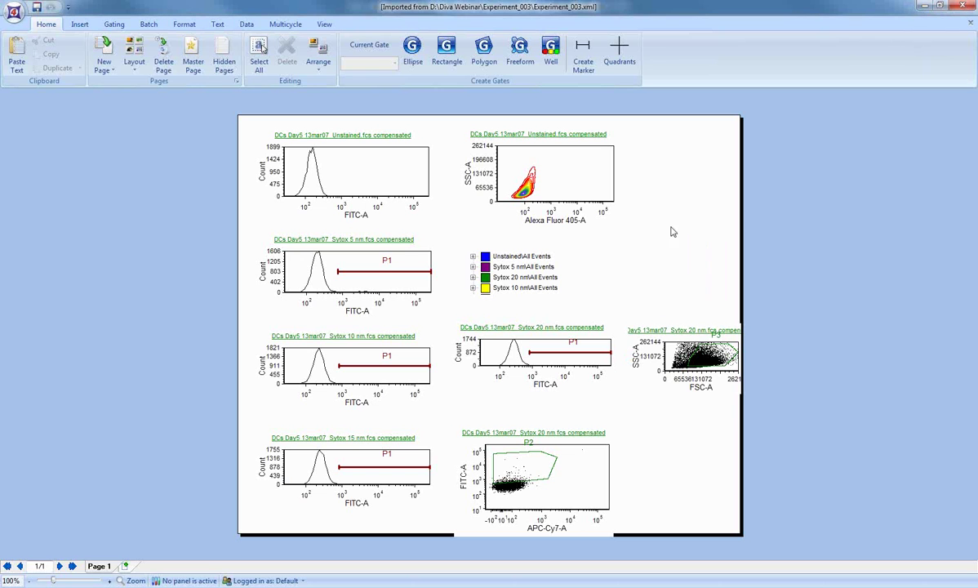
- Show outliers on the Unstained contour plot of Alexa Fluor 405-A against SSC-A and apply the formatting
left_click(595, 189)
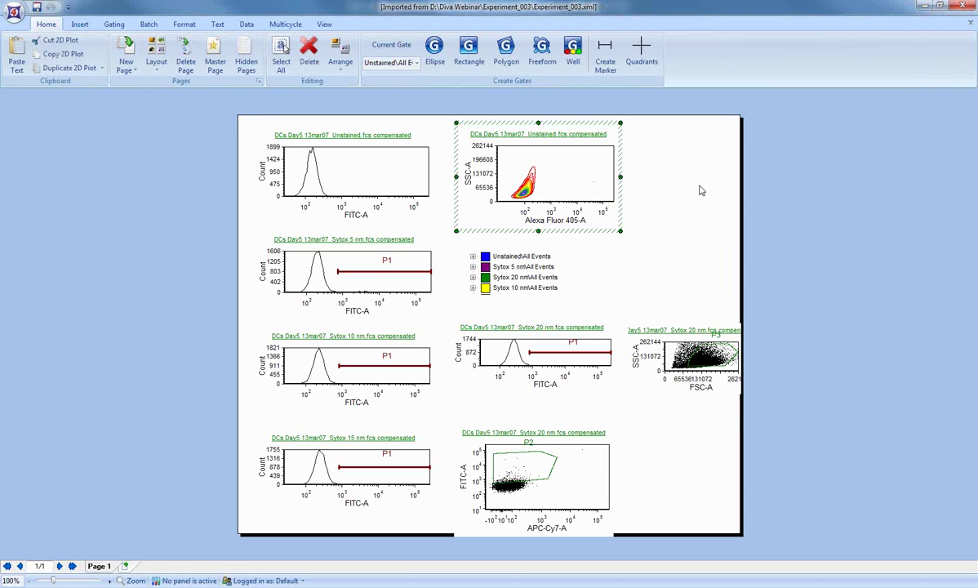
right_click(586, 178)
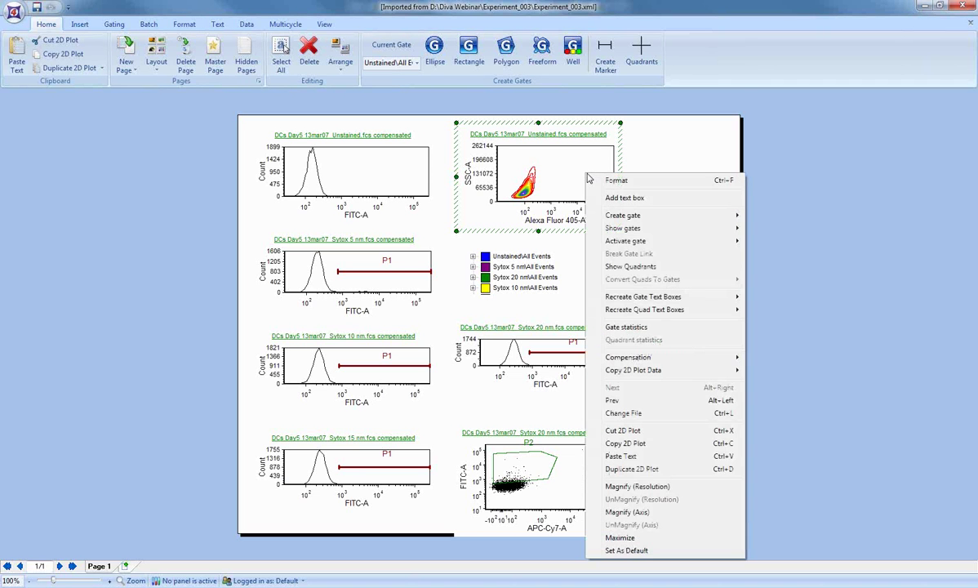
left_click(613, 182)
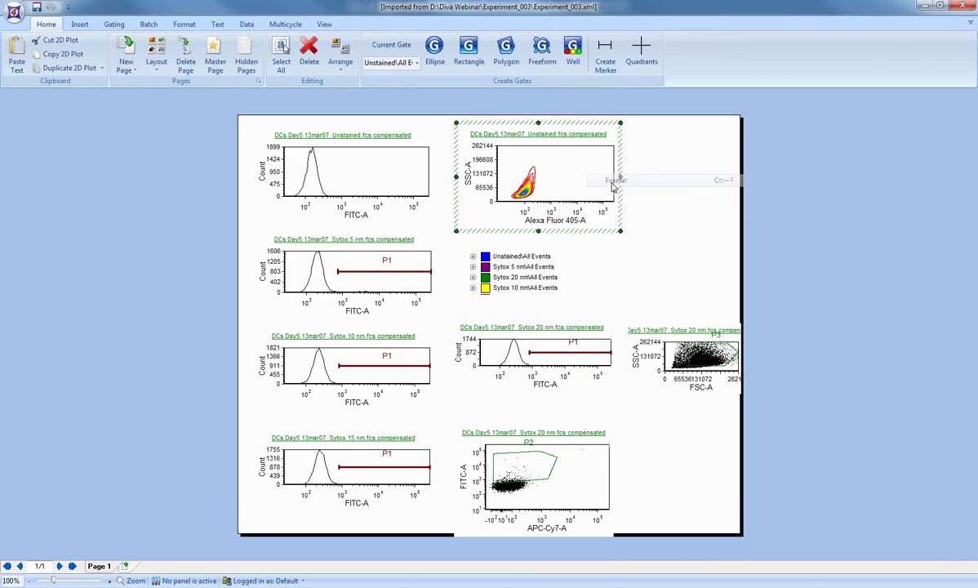
left_click_drag(615, 129, 771, 234)
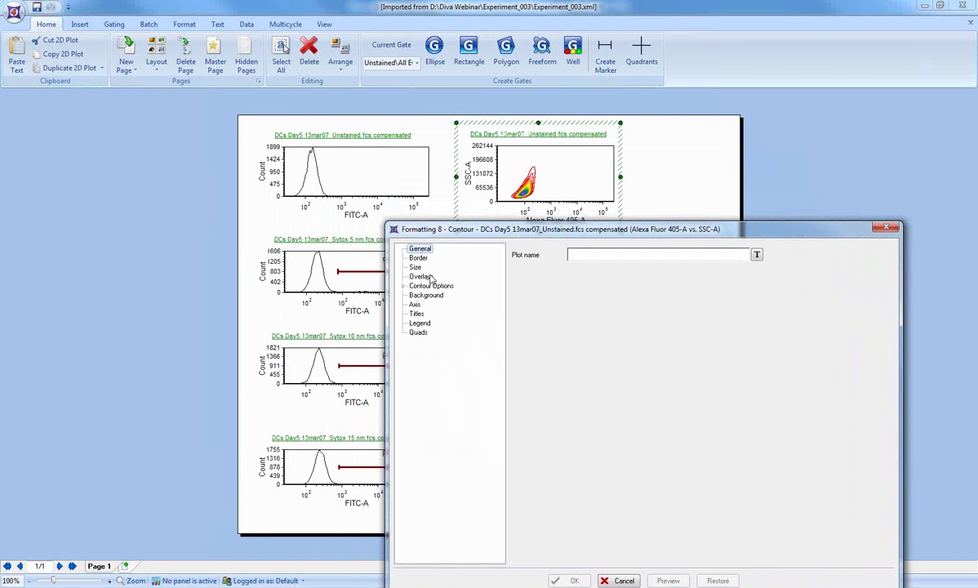
left_click(423, 276)
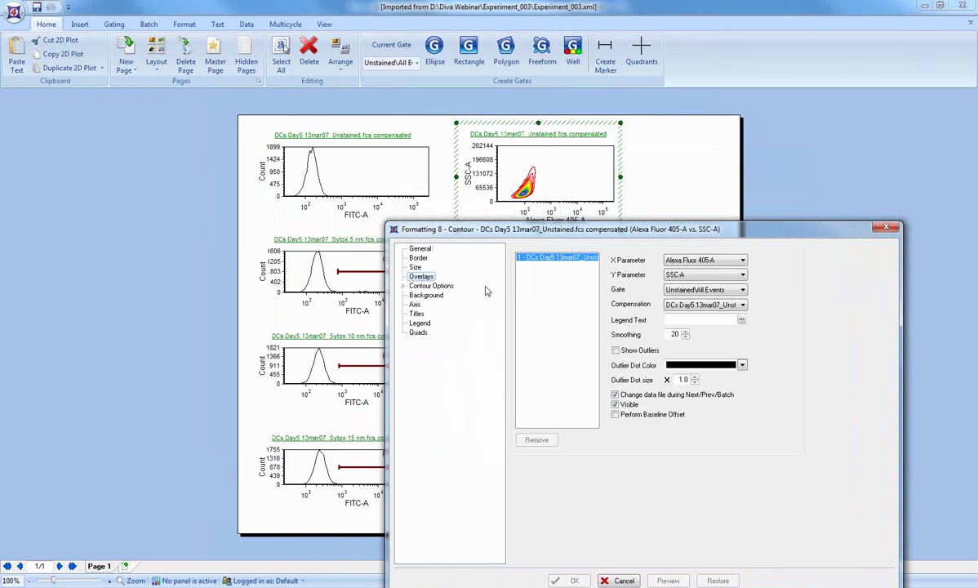
left_click_drag(604, 228, 715, 217)
left_click(626, 360)
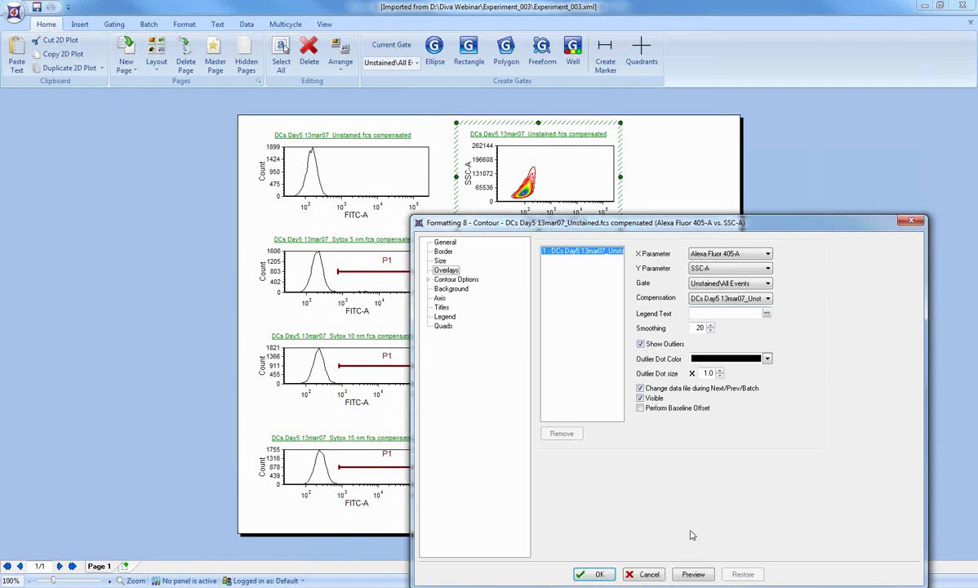
left_click(693, 574)
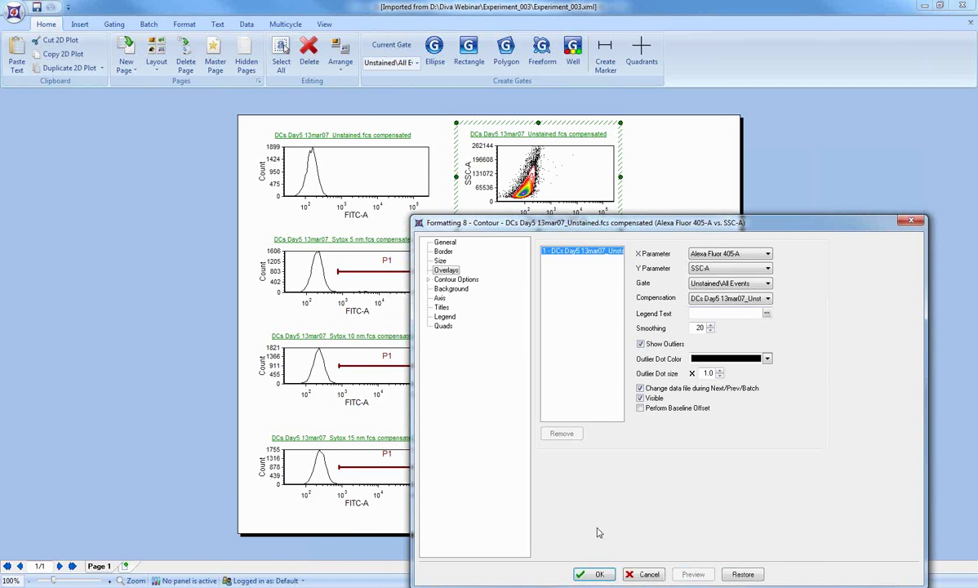
left_click(591, 574)
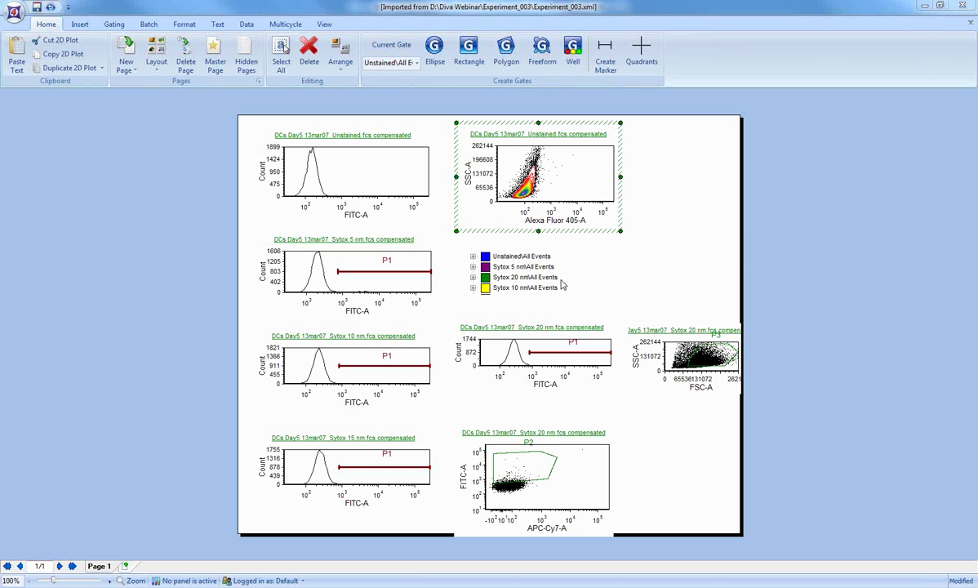
left_click(691, 239)
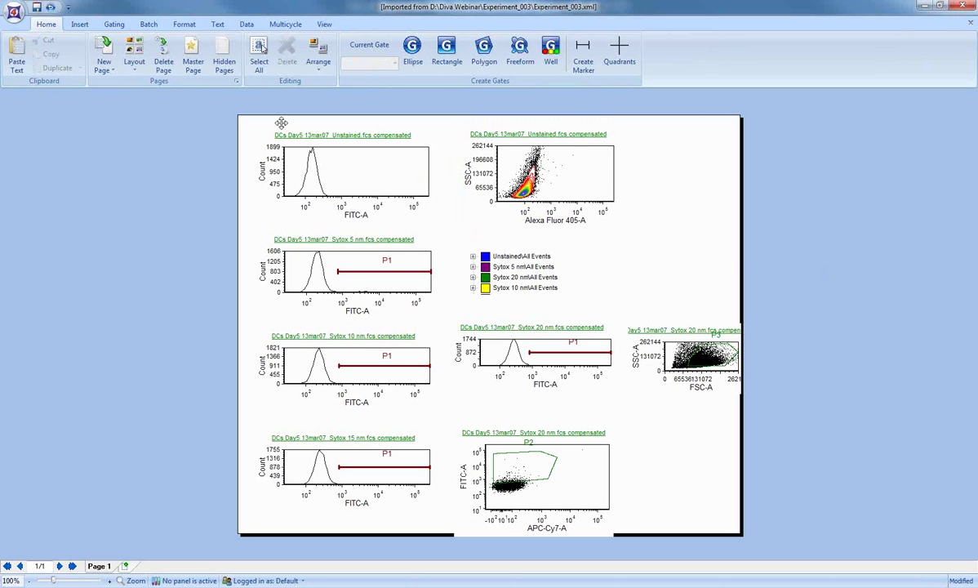
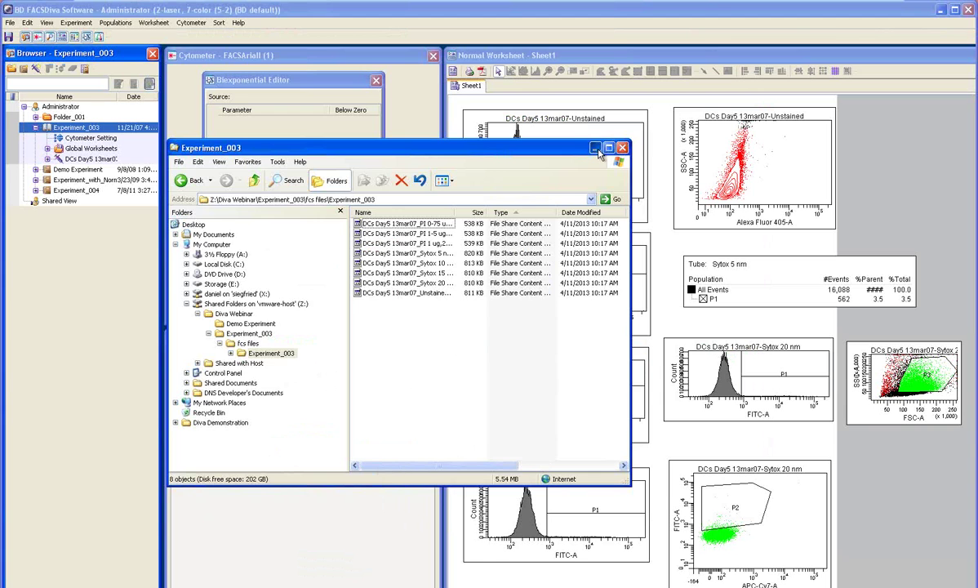
- Switch to BD FACSDiva and inspect the settings of the Unstained contour plot and the Sytox 20 nm dot plot containing gate P2
left_click(596, 149)
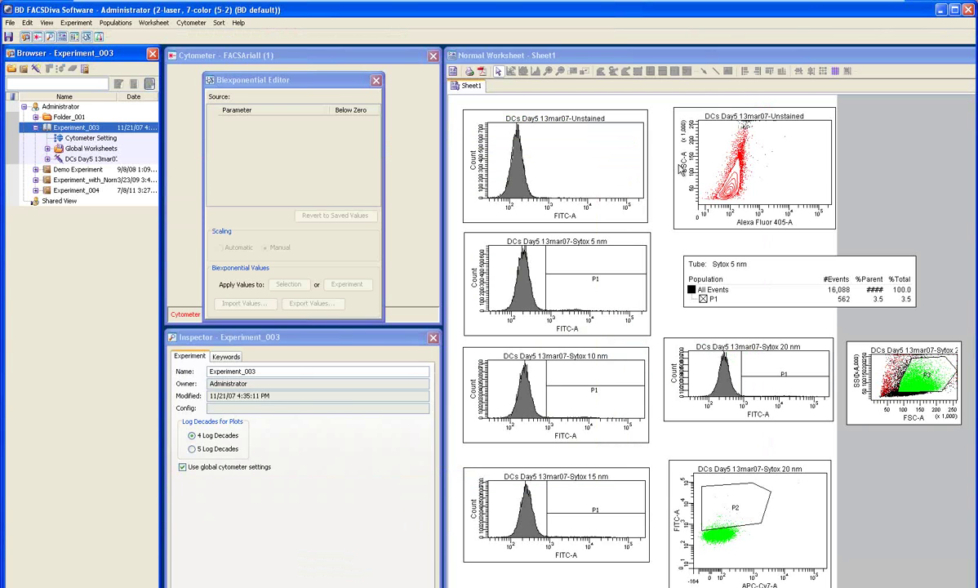
left_click(786, 169)
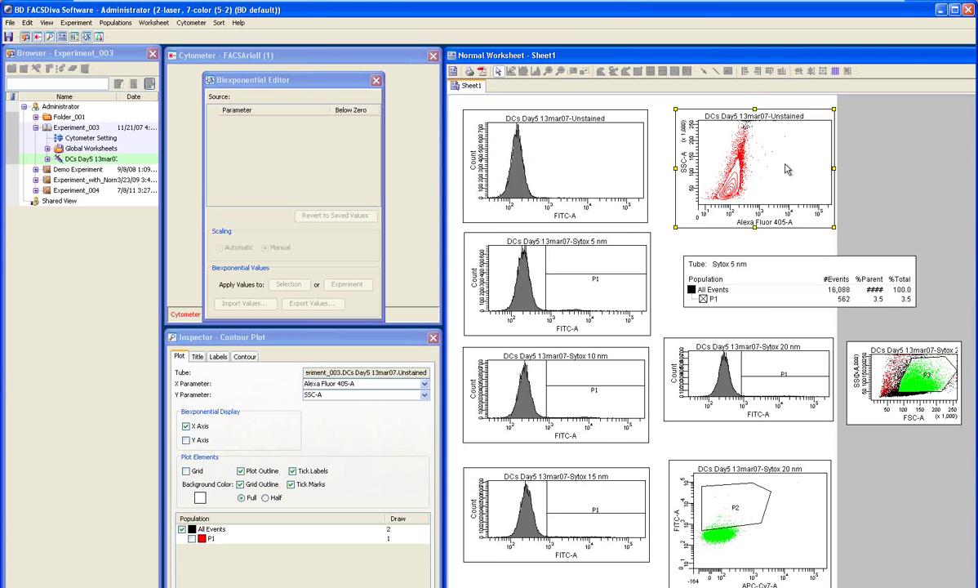
left_click(760, 472)
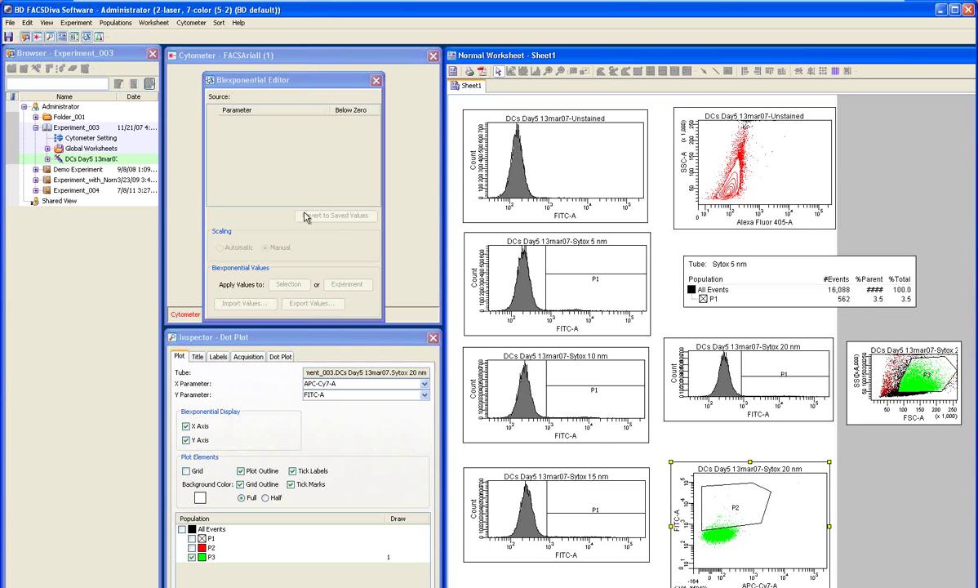
- Open the Demo Experiment with its global worksheet
left_click(81, 169)
double_click(79, 170)
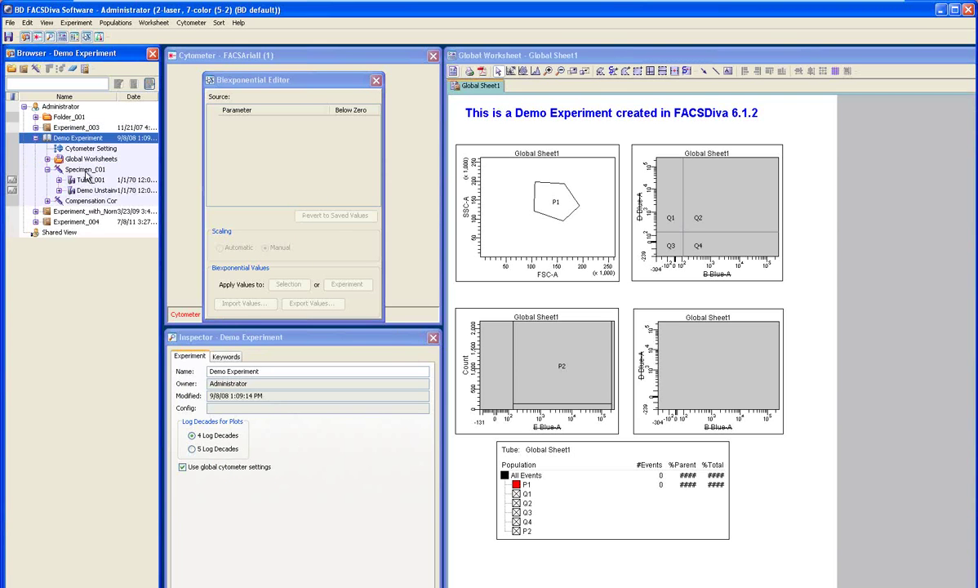
- Make Tube_001 the current tube and inspect the D Blue-A against B Blue-A contour plot's settings and the biexponential Below Zero values
left_click(92, 179)
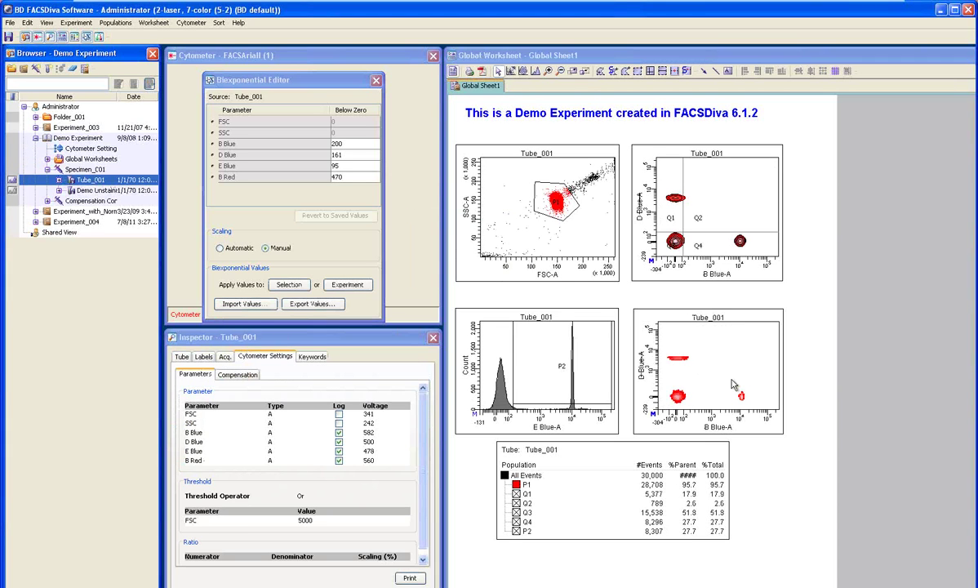
left_click(723, 369)
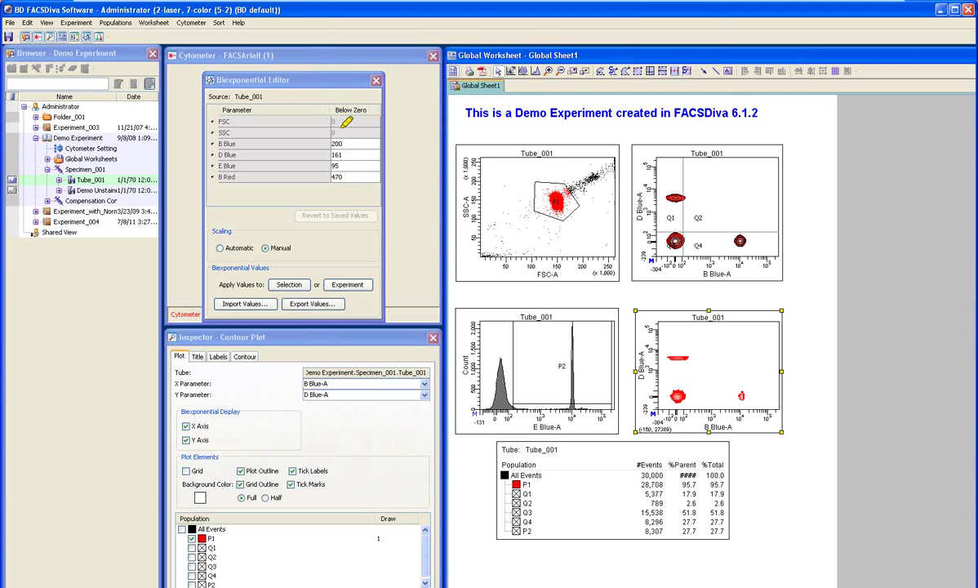
mouse_move(331, 132)
left_mouse_down()
mouse_move(334, 177)
mouse_move(356, 136)
left_mouse_up()
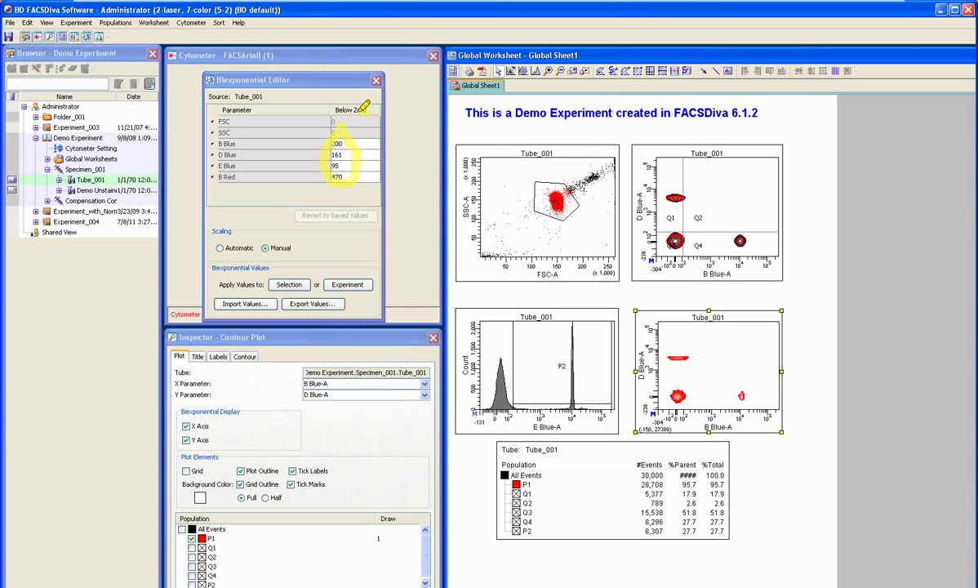
left_click_drag(367, 111, 343, 108)
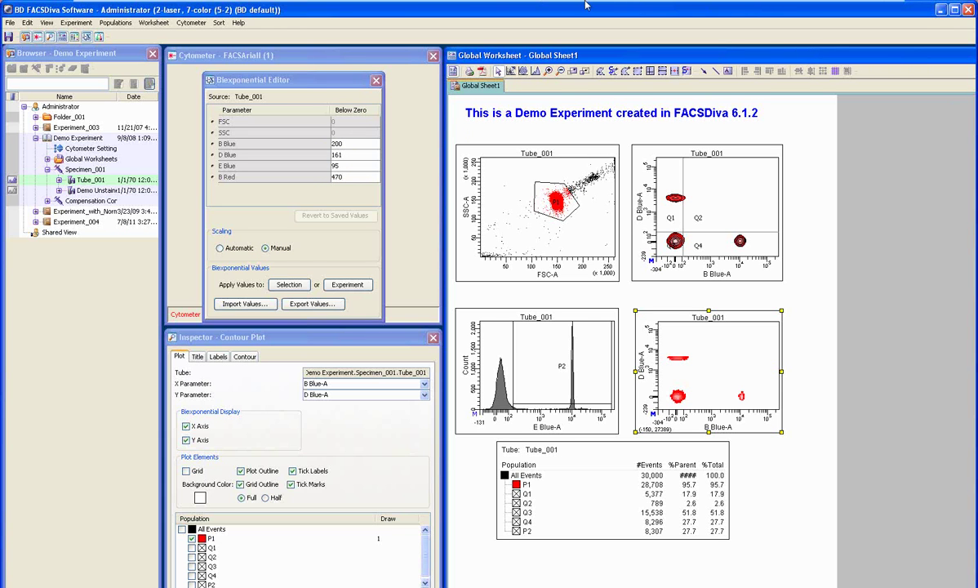
- Switch to FCS Express and maximize the Sytox 10 nm dot plot of APC-Cy7-A against FITC-A containing gate P2
left_click(860, 9)
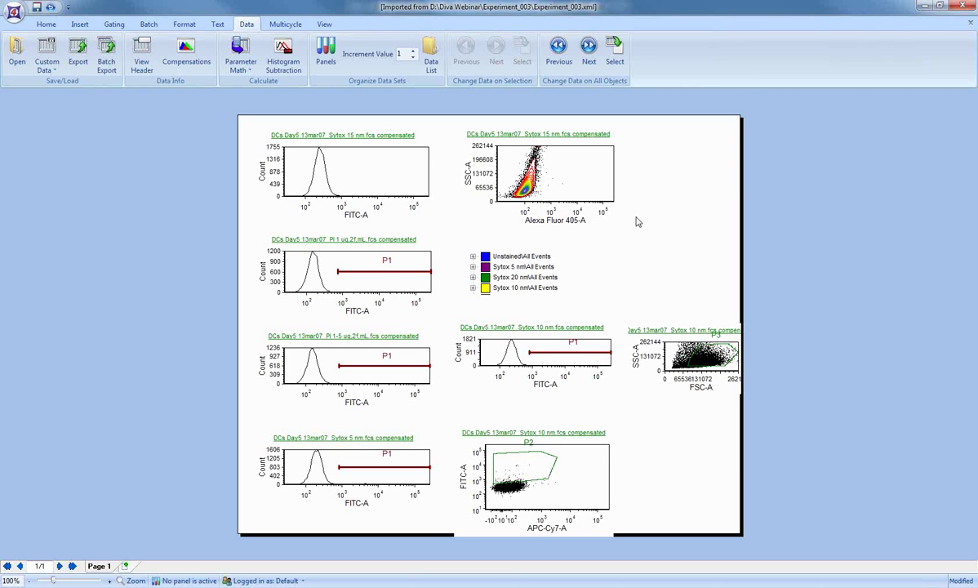
left_click(550, 443)
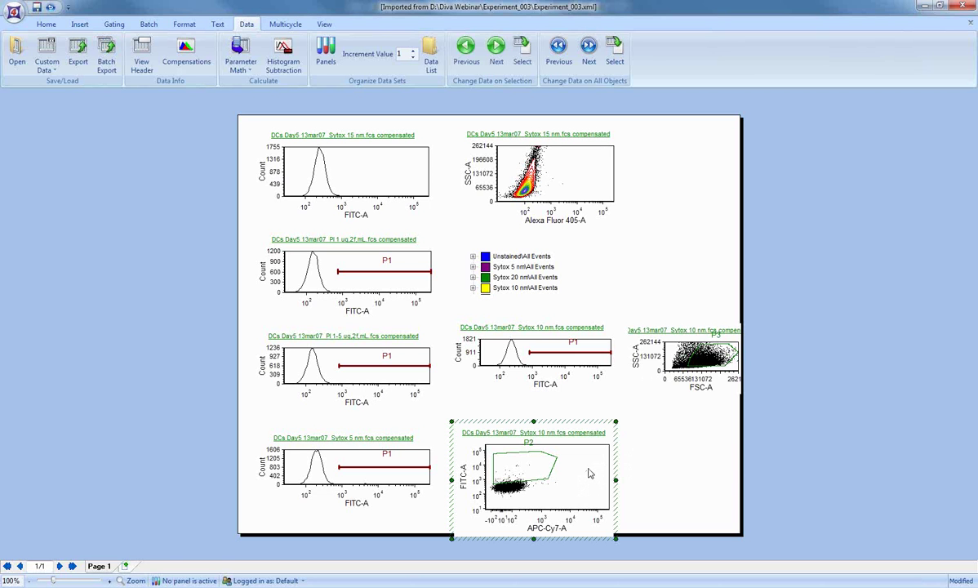
right_click(590, 474)
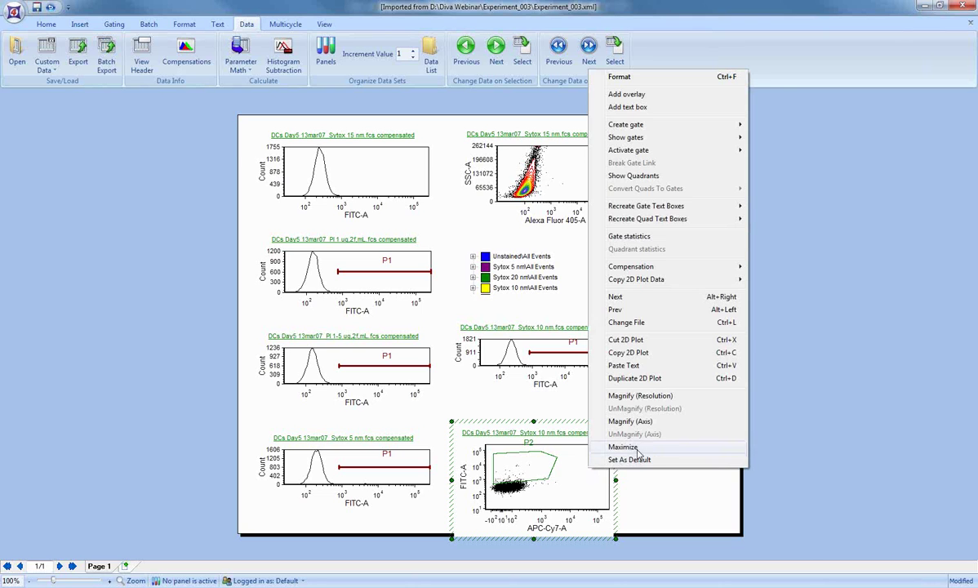
left_click(622, 447)
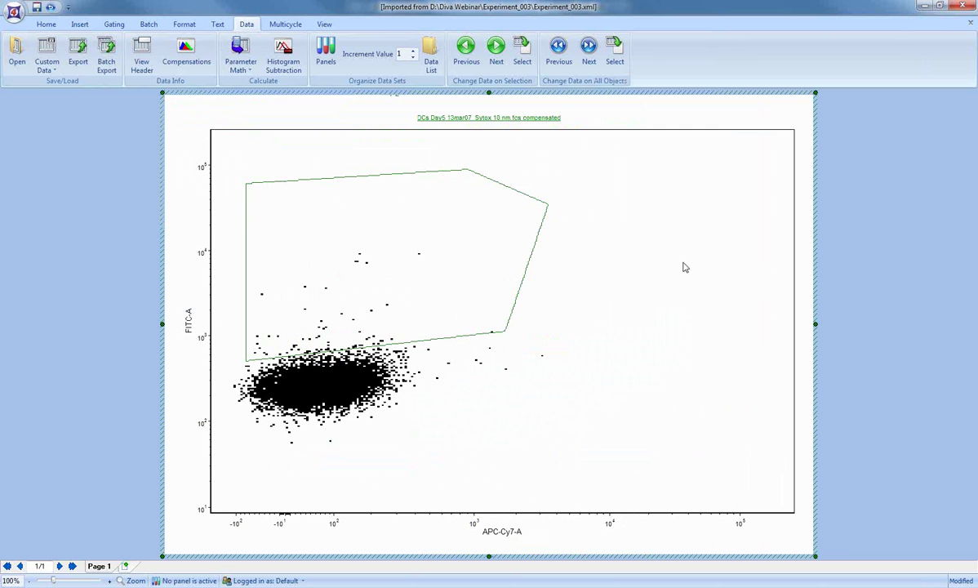
- Open the maximized dot plot's formatting, move the dialog clear of the data and show the X axis scale settings
right_click(652, 272)
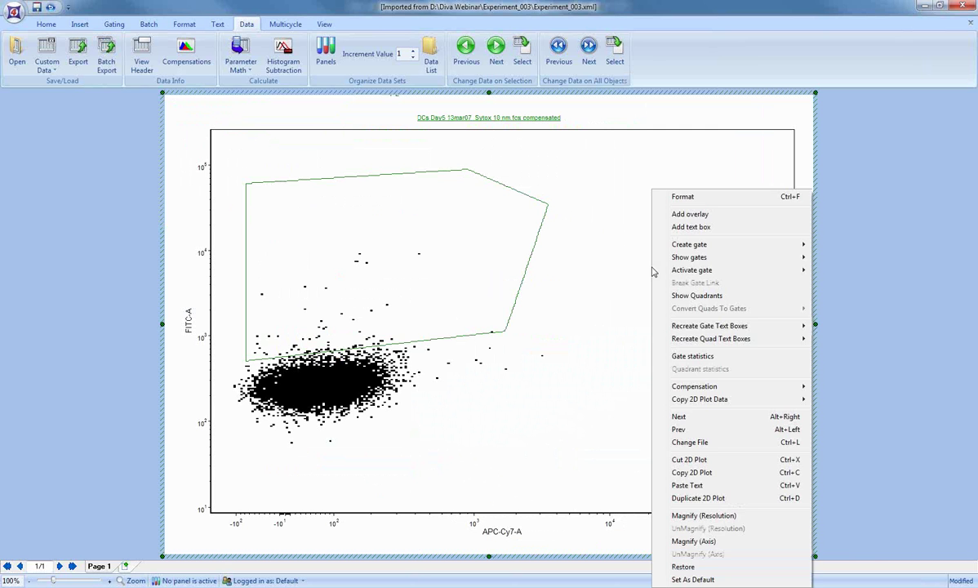
left_click(703, 196)
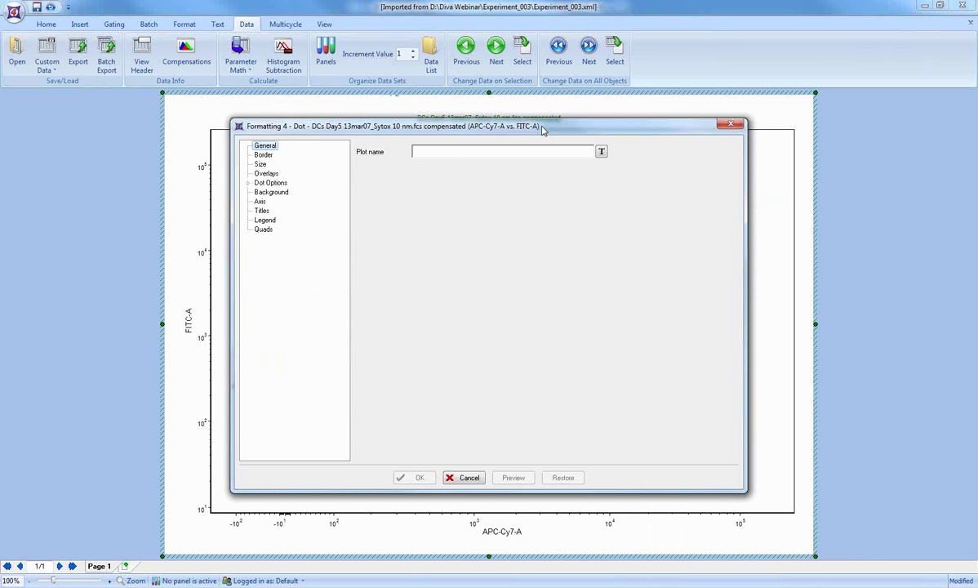
left_click_drag(552, 127, 782, 24)
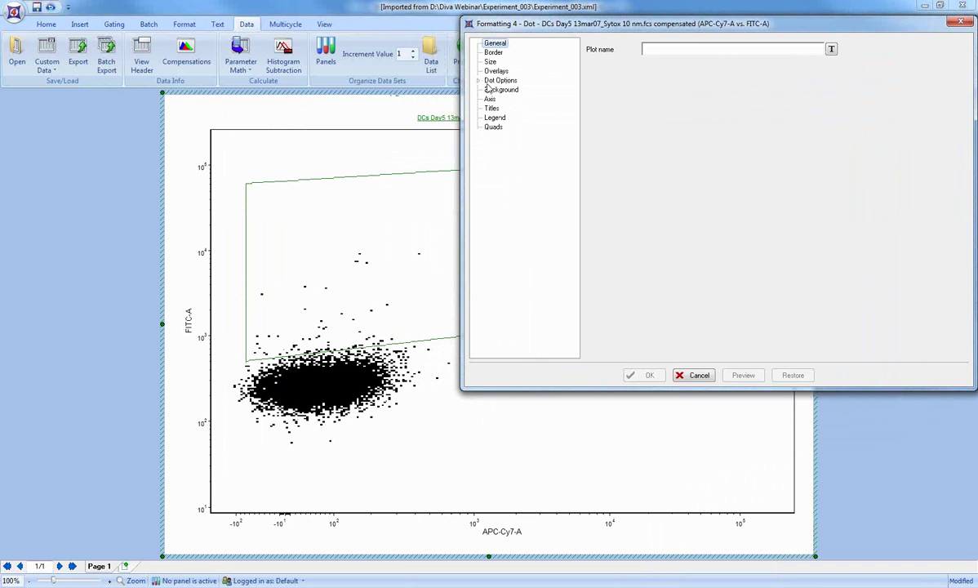
left_click(489, 100)
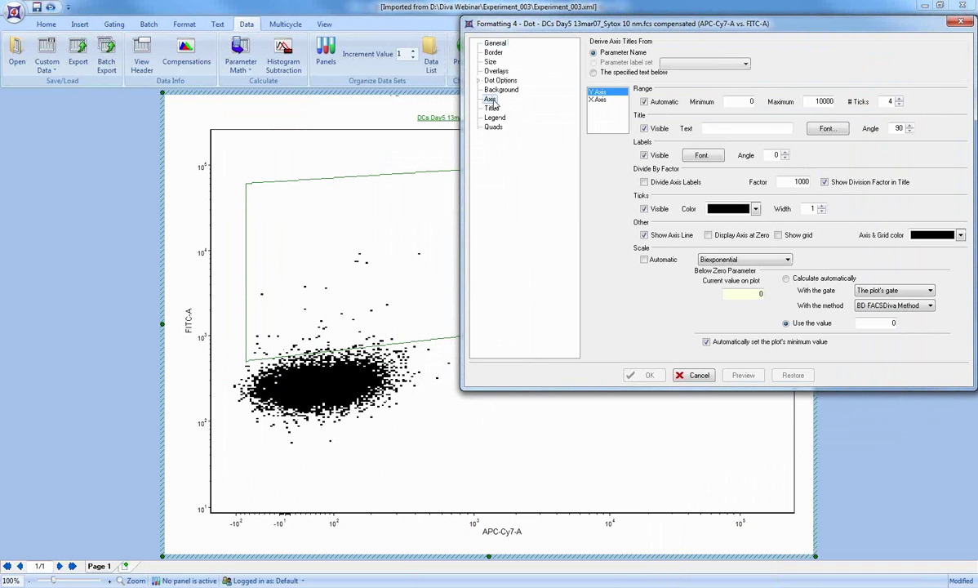
left_click(600, 100)
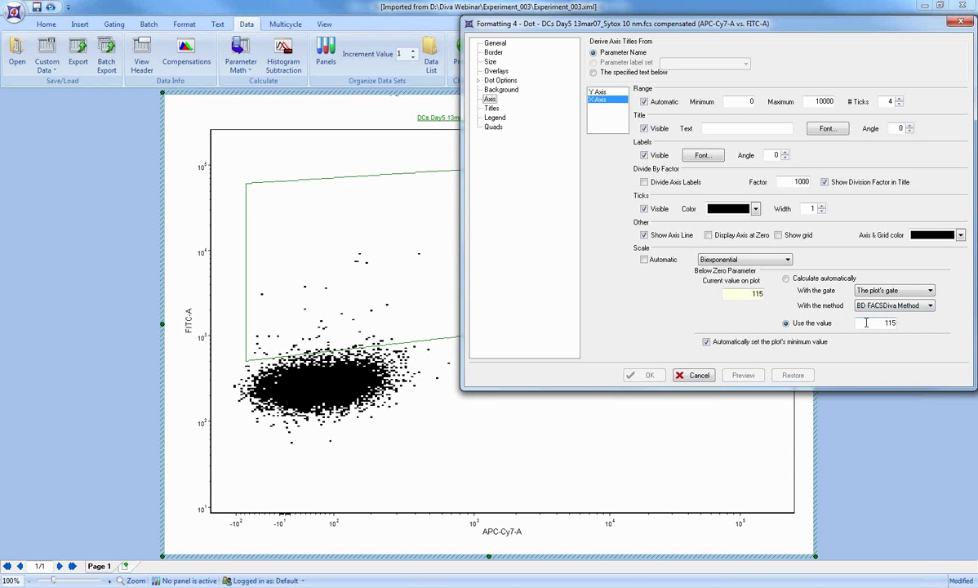
- Set the X axis Below Zero Parameter to a fixed value of 50 and preview it on the plot
left_click(870, 327)
left_click_drag(870, 326, 936, 327)
type("50")
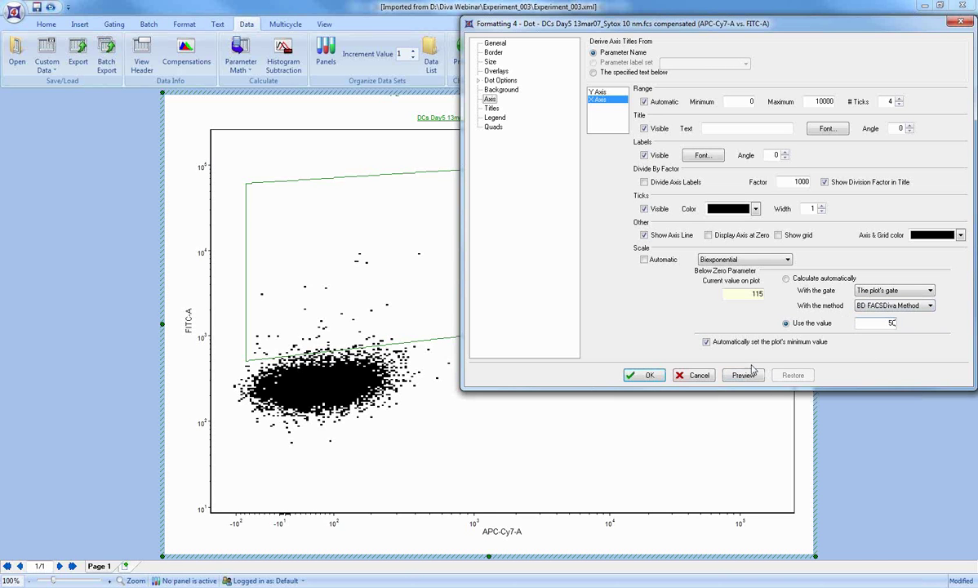
left_click(749, 375)
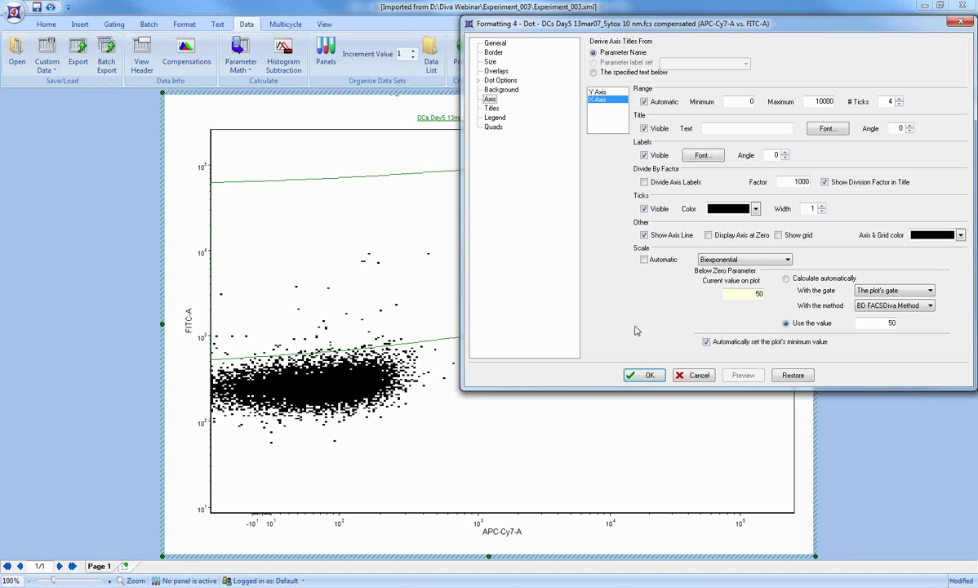
- Have the X axis Below Zero Parameter calculated automatically with No Gate and the BD FACSDiva Method, and apply the formatting
left_click(838, 280)
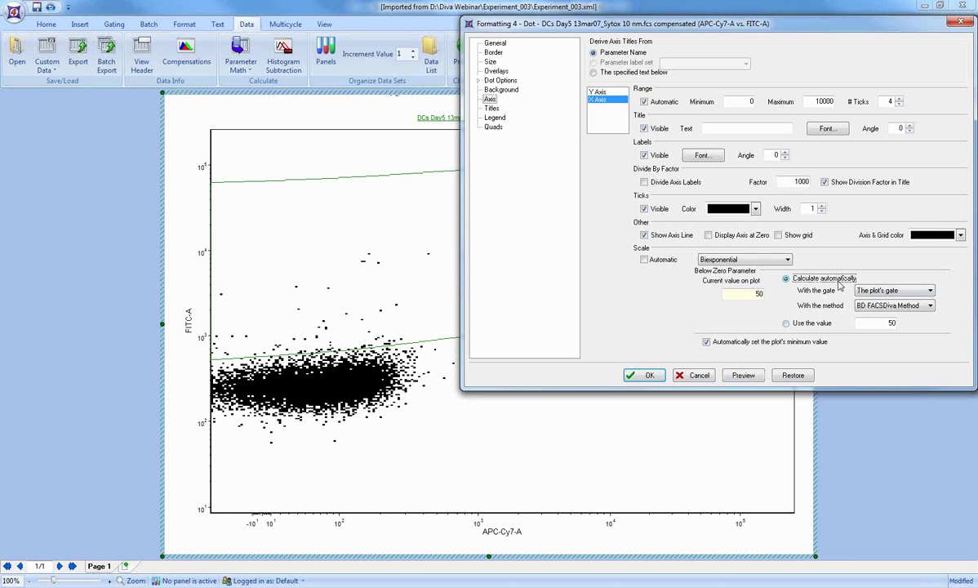
left_click(743, 375)
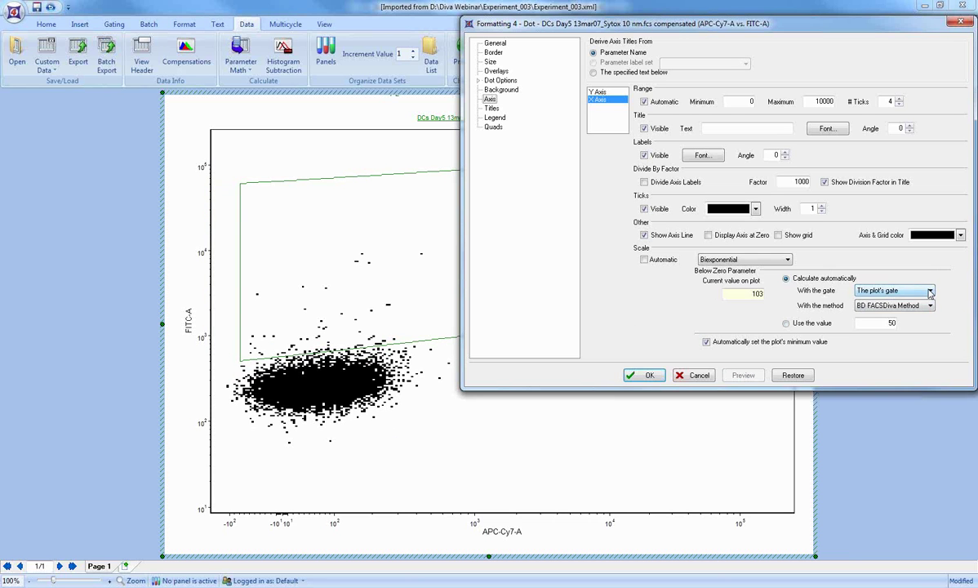
left_click(930, 292)
left_click(931, 304)
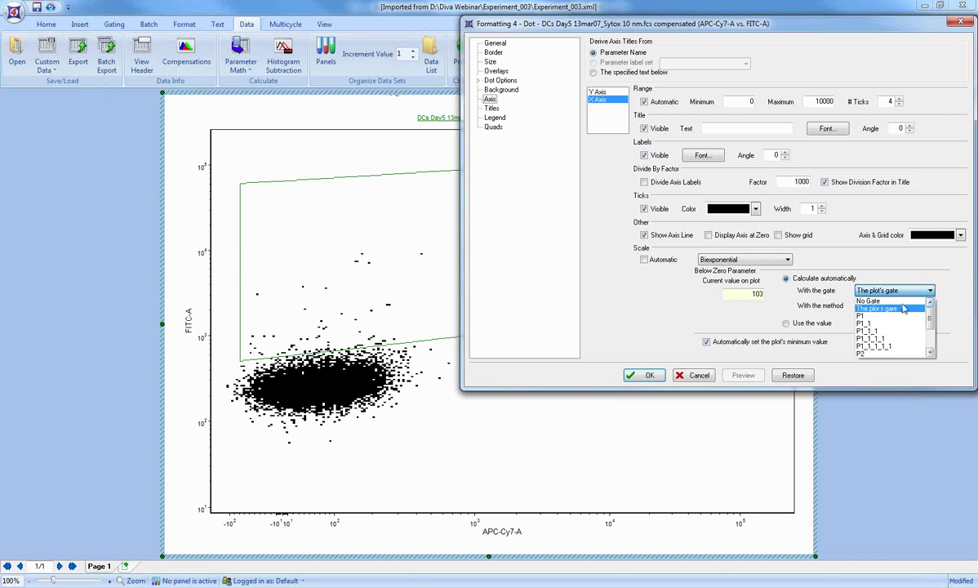
left_click(904, 302)
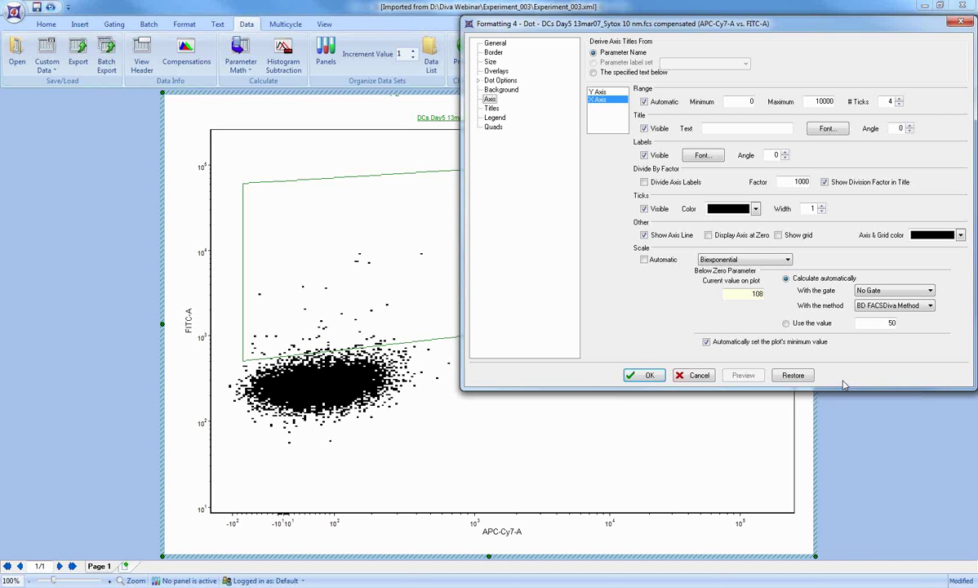
left_click(649, 376)
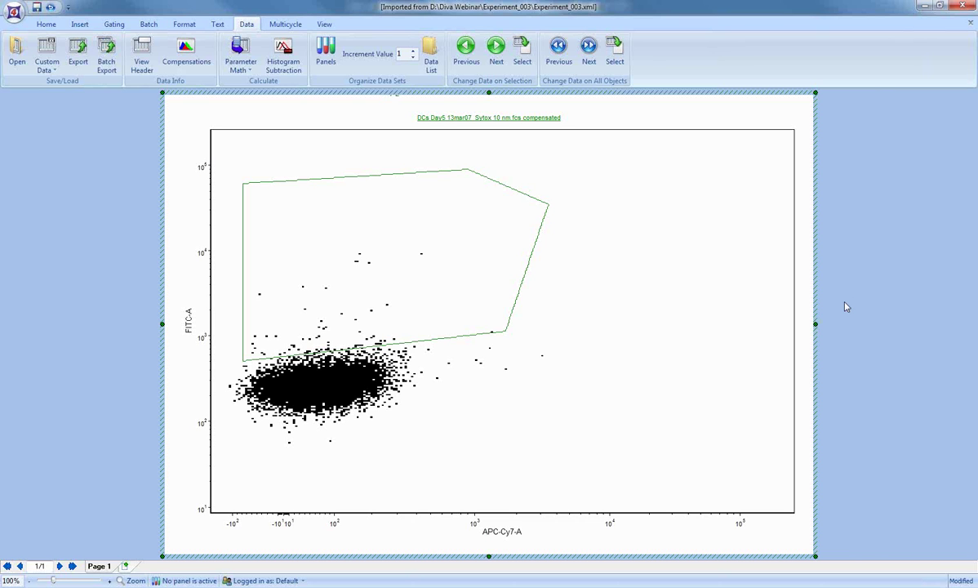
- Create a new blank layout
left_click(13, 12)
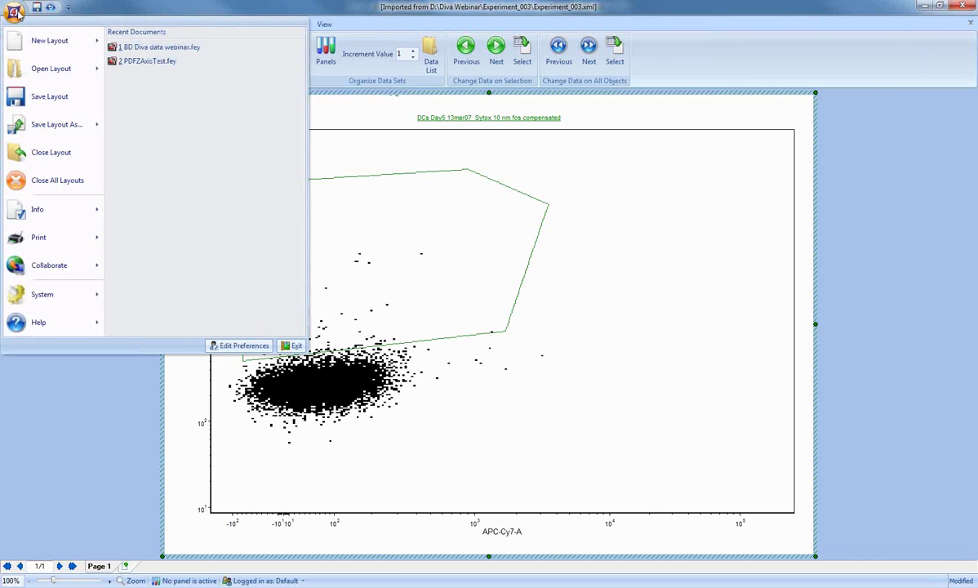
mouse_move(24, 45)
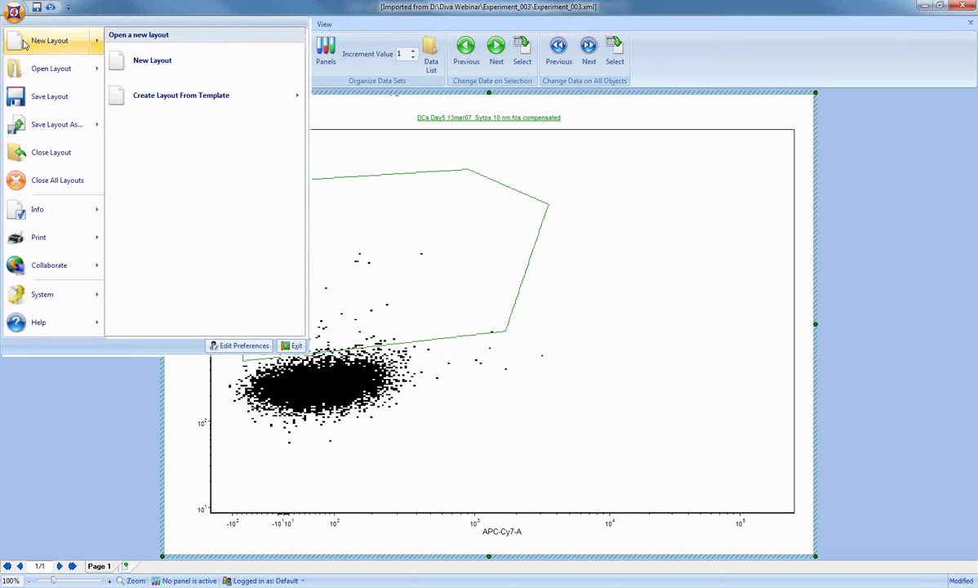
key("Escape")
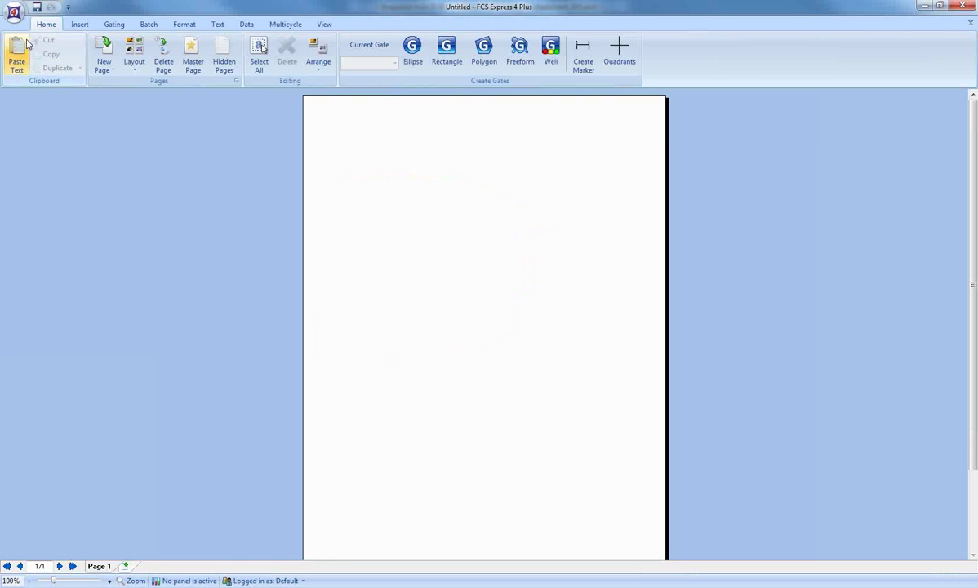
- Try to insert a color dot plot across the upper page using 30.fcs from the Experiment_003 folder
left_click(80, 25)
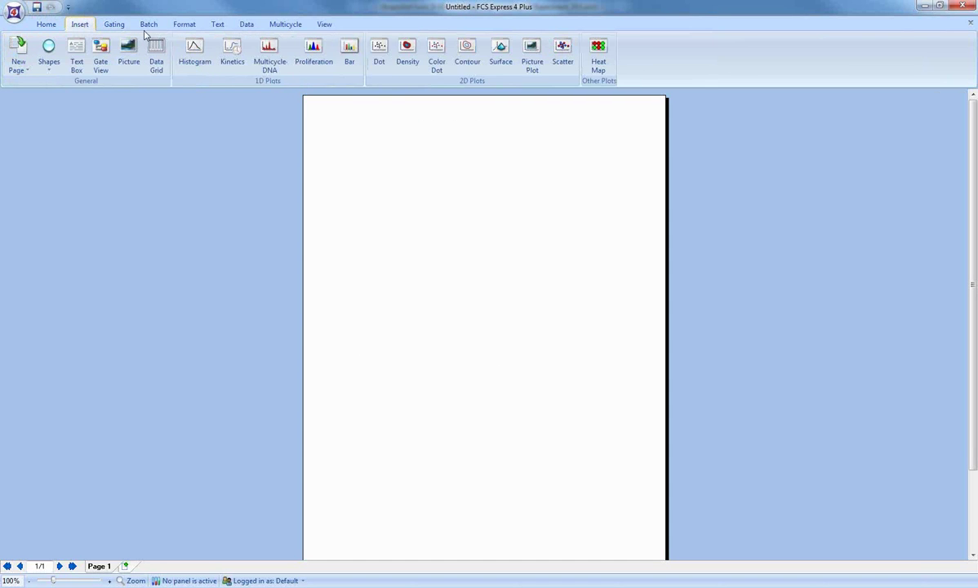
left_click(405, 47)
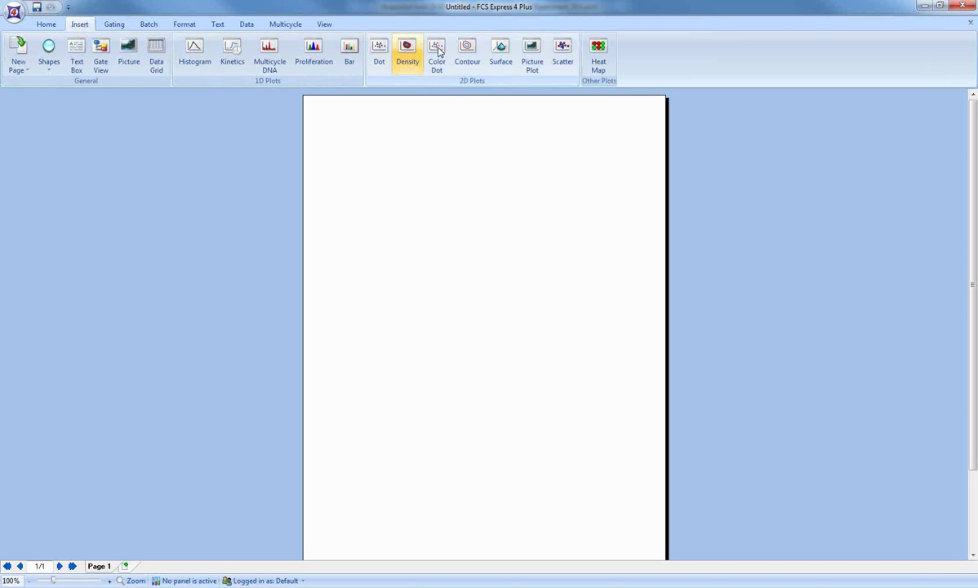
left_click(439, 51)
left_click_drag(326, 126, 619, 346)
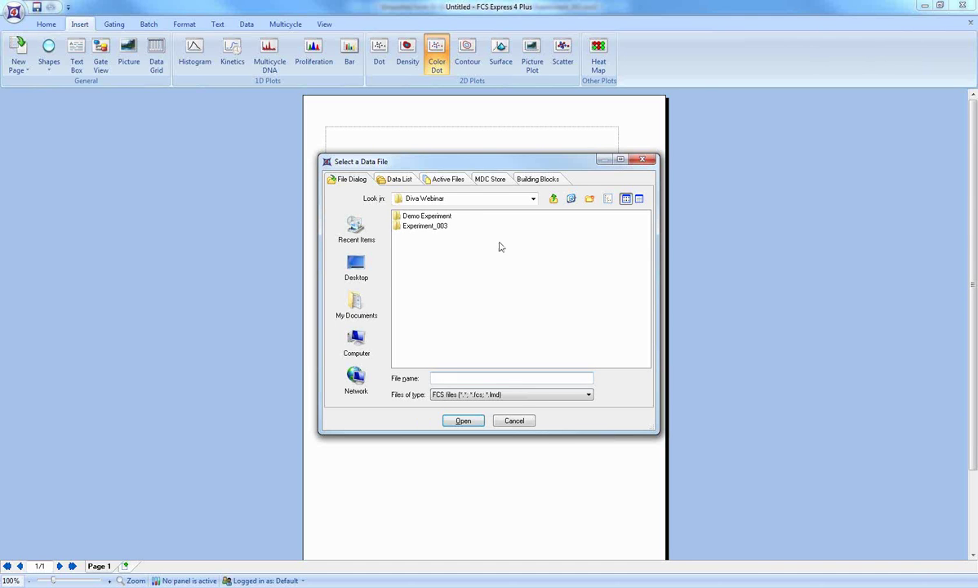
double_click(440, 226)
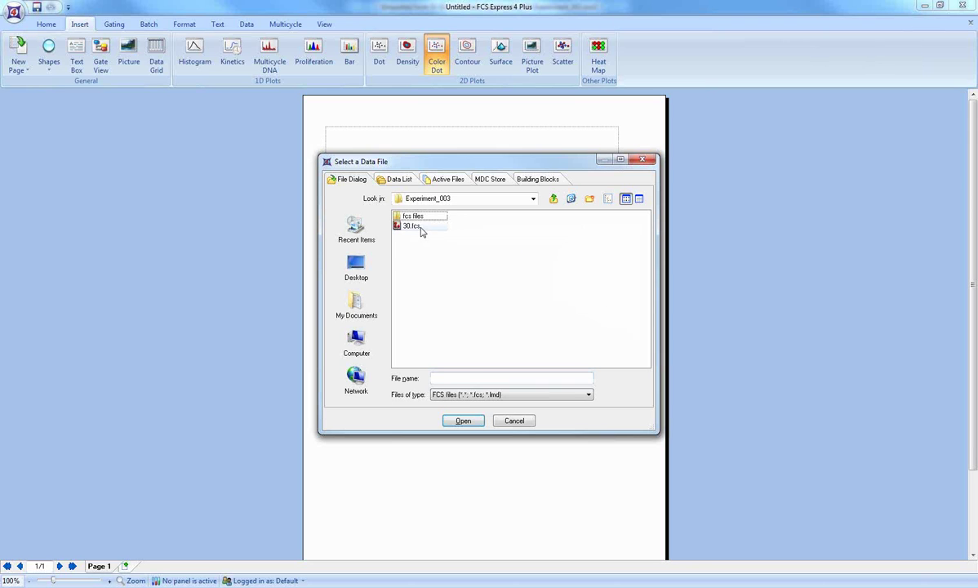
left_click(415, 226)
left_click(480, 422)
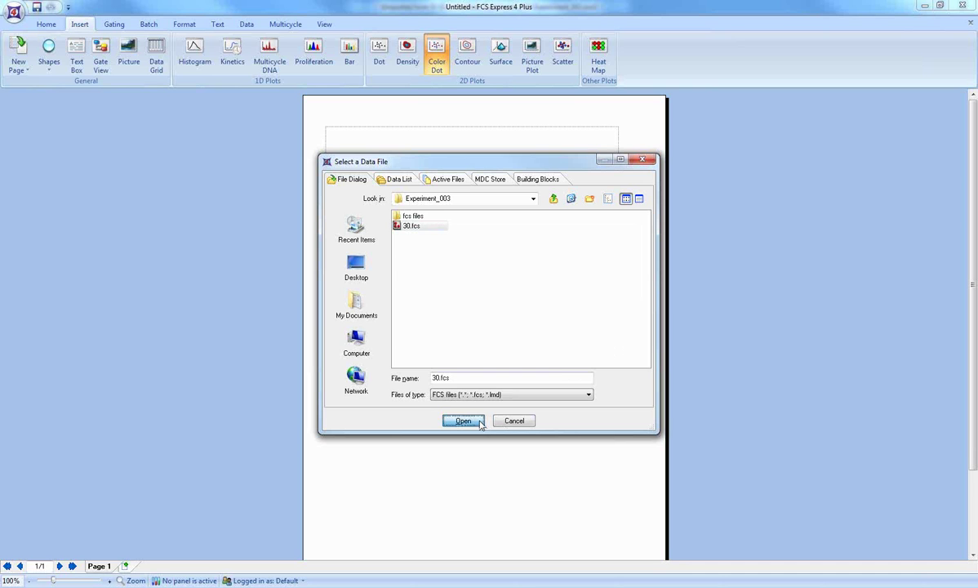
left_click(481, 422)
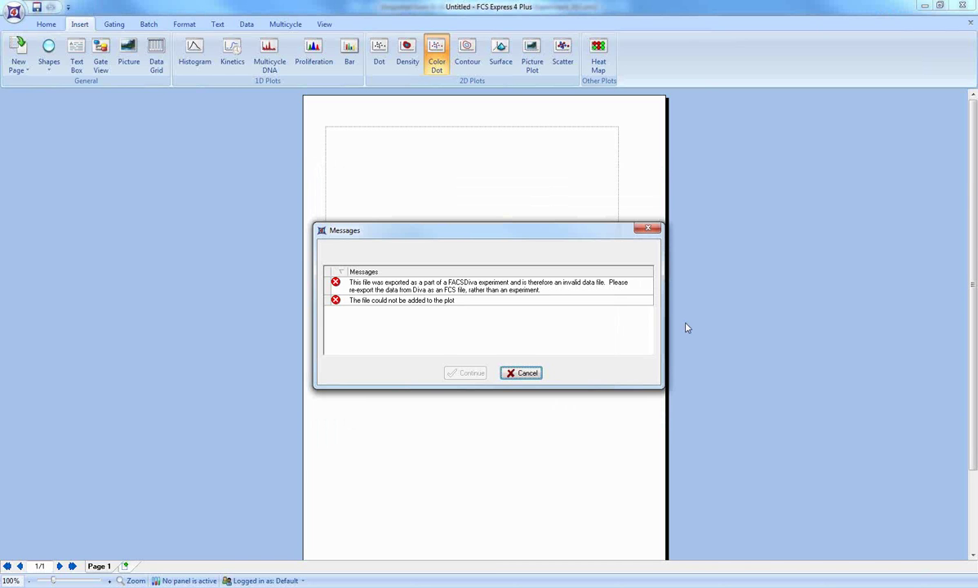
left_click(528, 373)
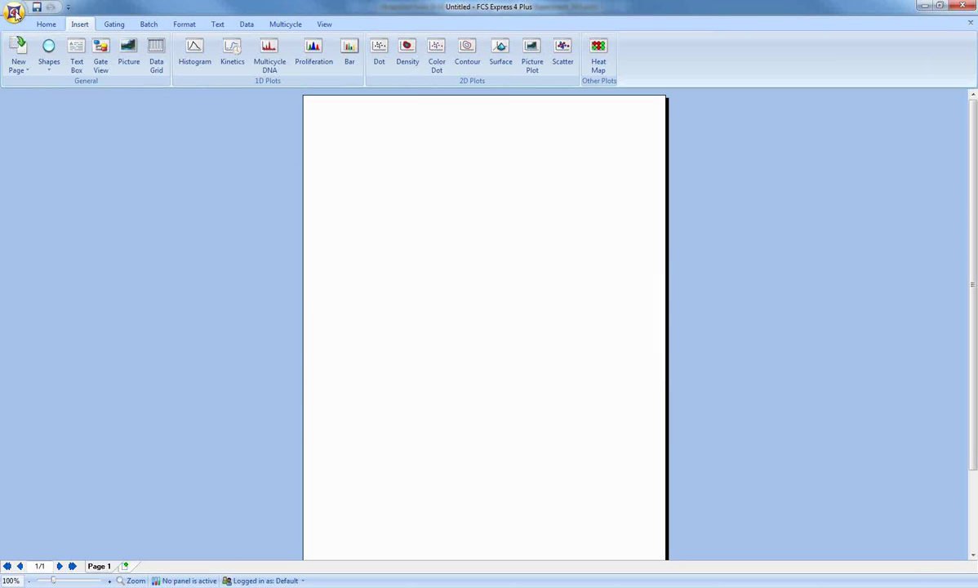
- Open the FCS File Options for data loading in the preferences and examine the setting that allows opening files from exported FACSDiva experiments
left_click(15, 14)
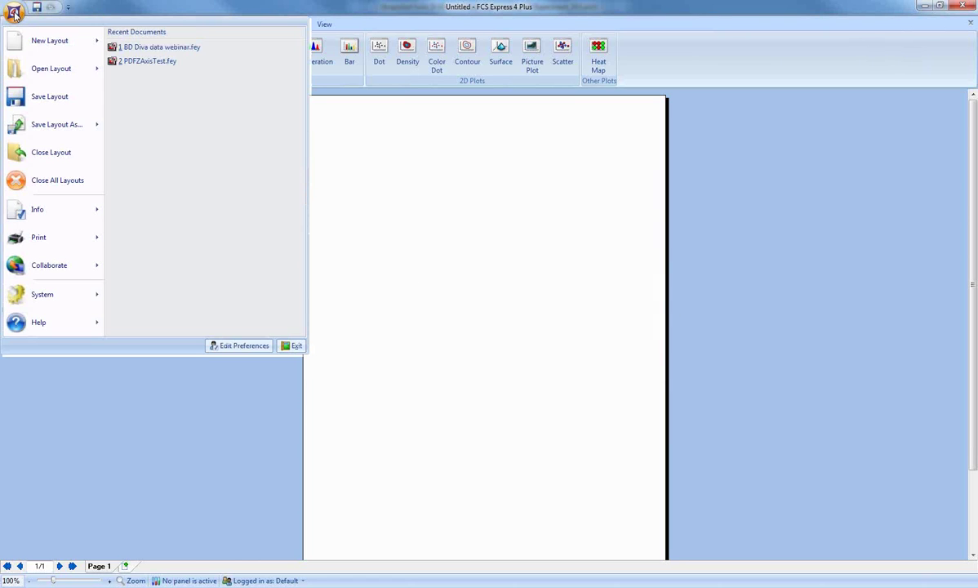
left_click(245, 346)
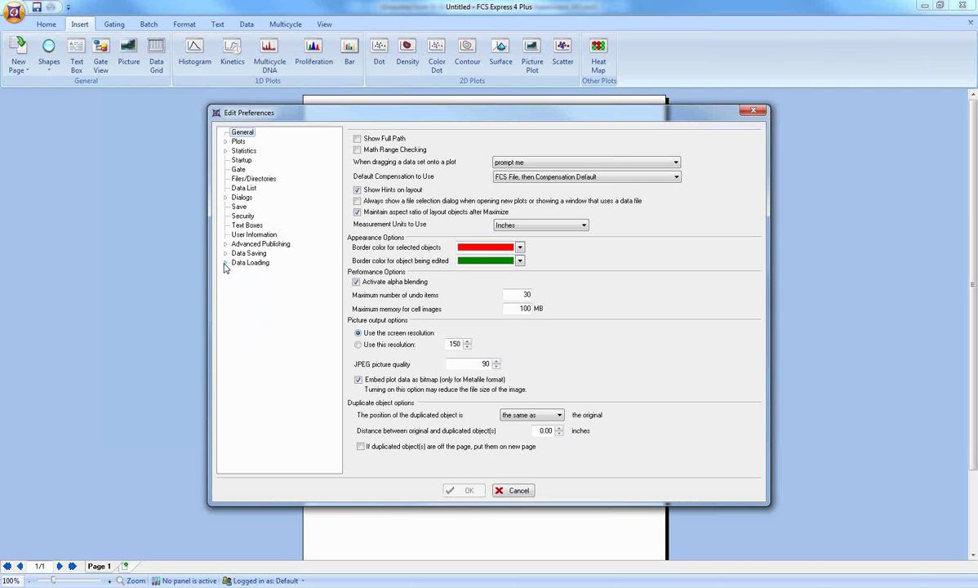
left_click(226, 263)
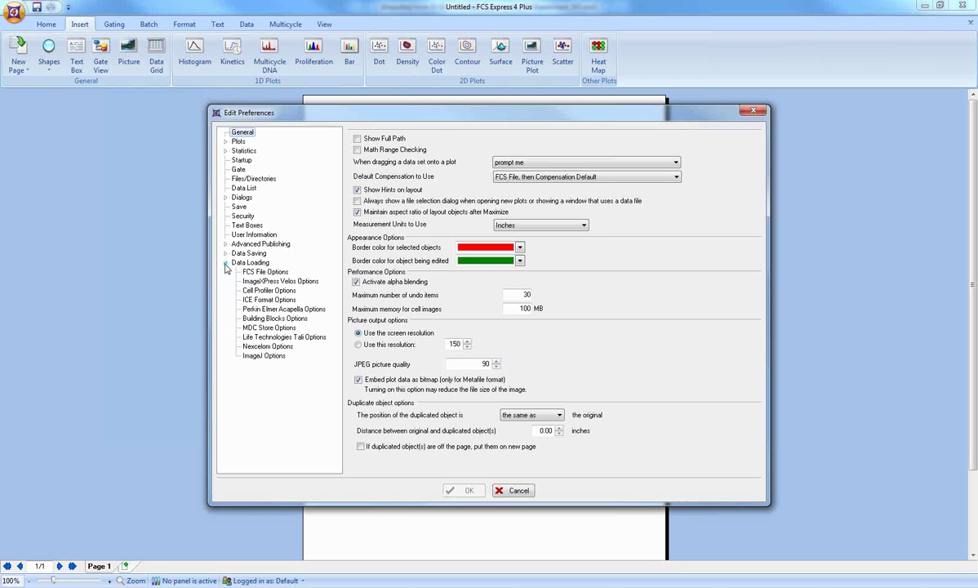
left_click(264, 273)
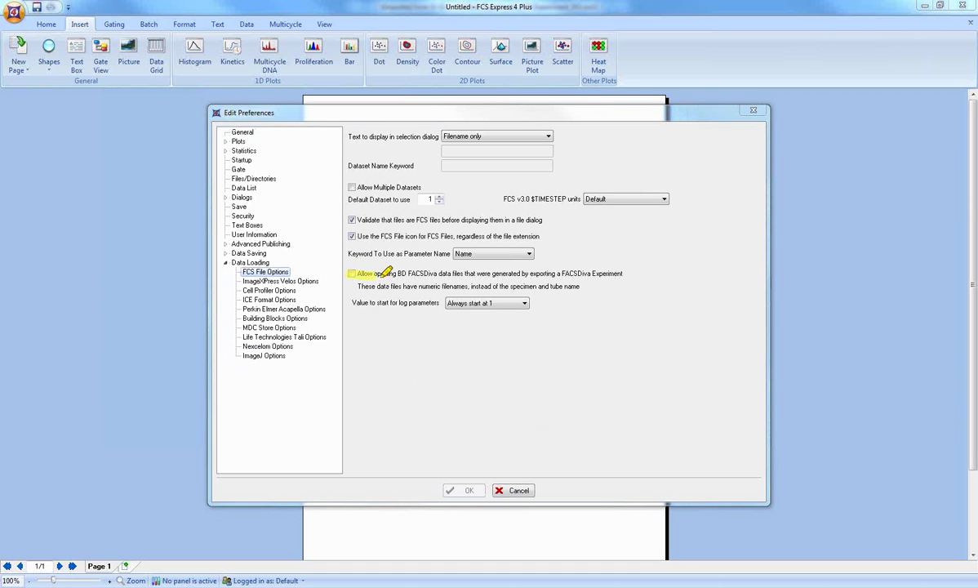
left_click_drag(383, 276, 462, 275)
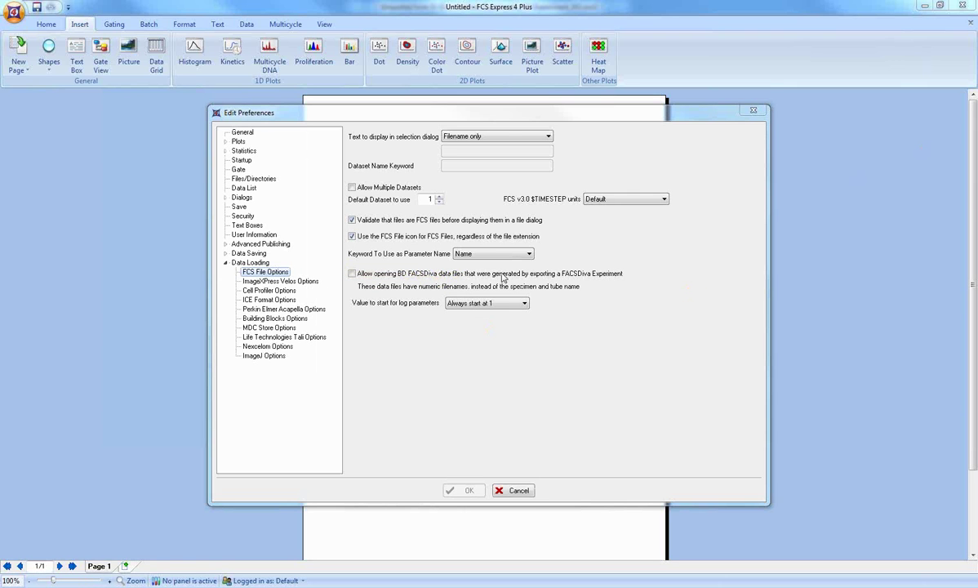
- Allow opening BD FACSDiva data files that were generated by exporting a FACSDiva experiment, and apply the preferences
left_click(352, 274)
left_click(458, 491)
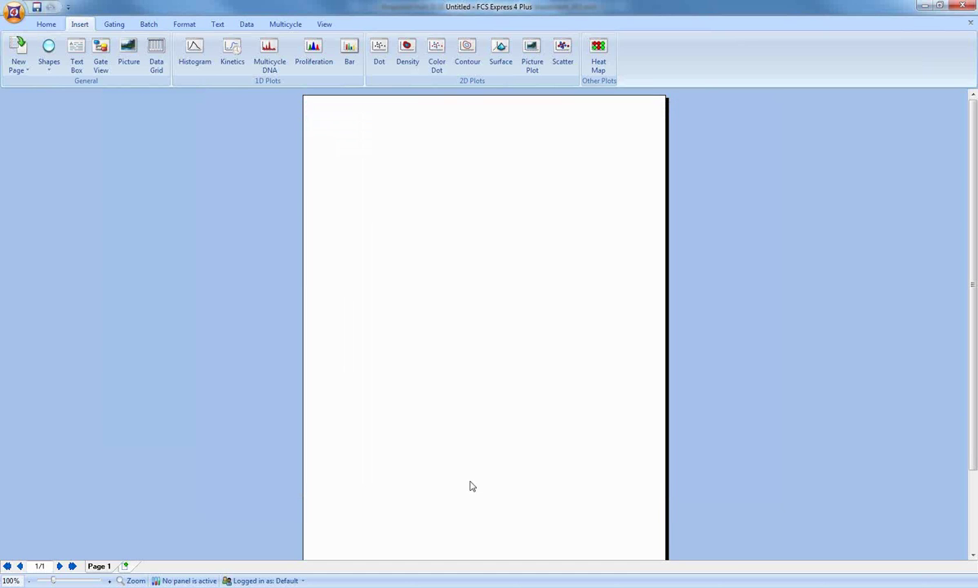
- Insert a color dot plot of 30.fcs across the upper page and set its X axis parameter to Alexa Fluor 430-A
left_click(436, 50)
left_click_drag(350, 148, 566, 328)
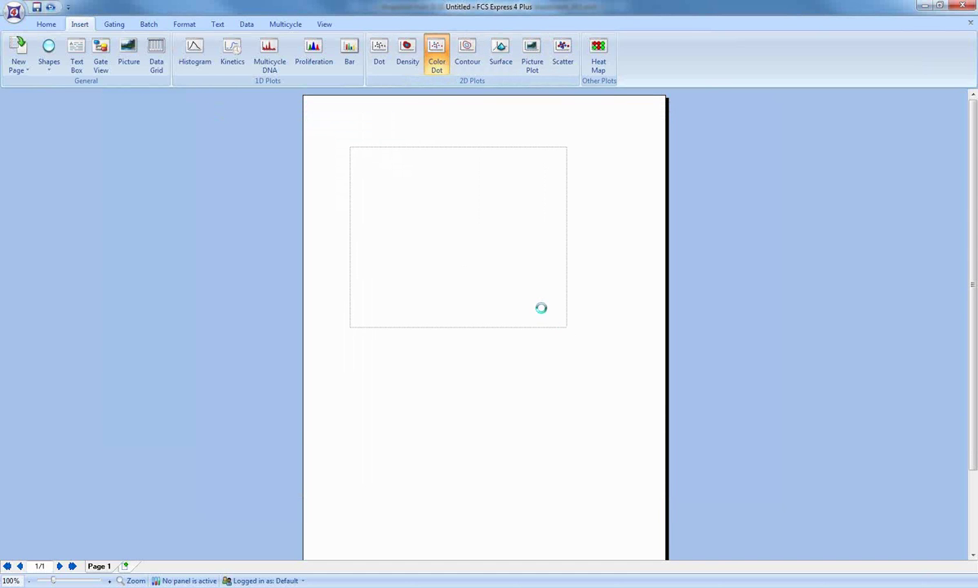
left_click(404, 226)
double_click(405, 226)
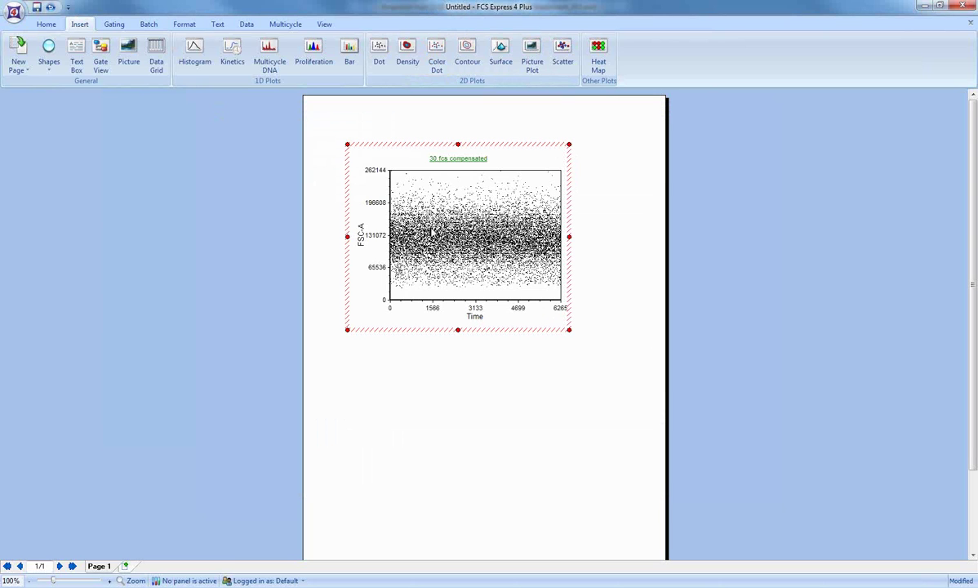
left_click(479, 324)
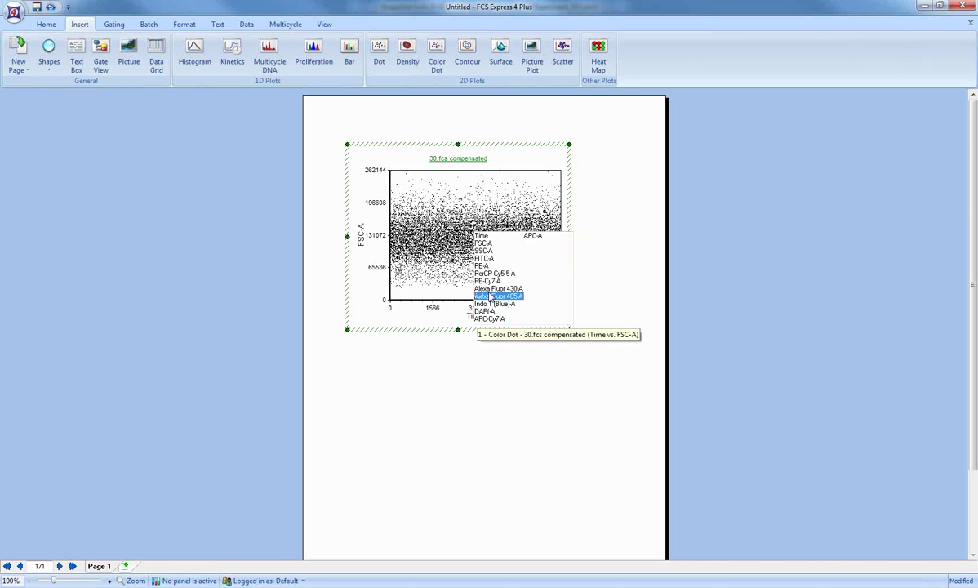
left_click(494, 289)
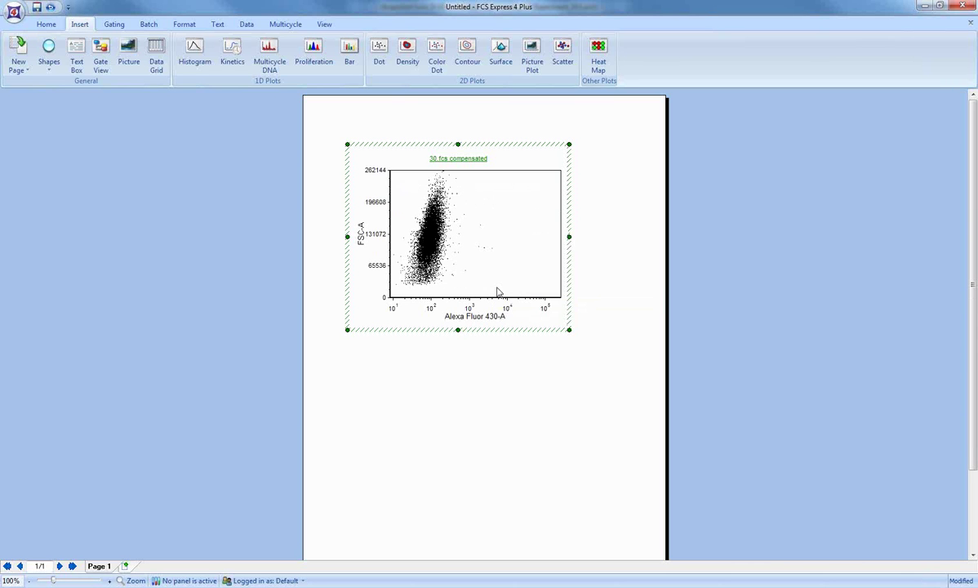
- Change the plot's data file to DCs Day5 13mar07_Sytox 15 nm.fcs from the fcs files folder
right_click(506, 215)
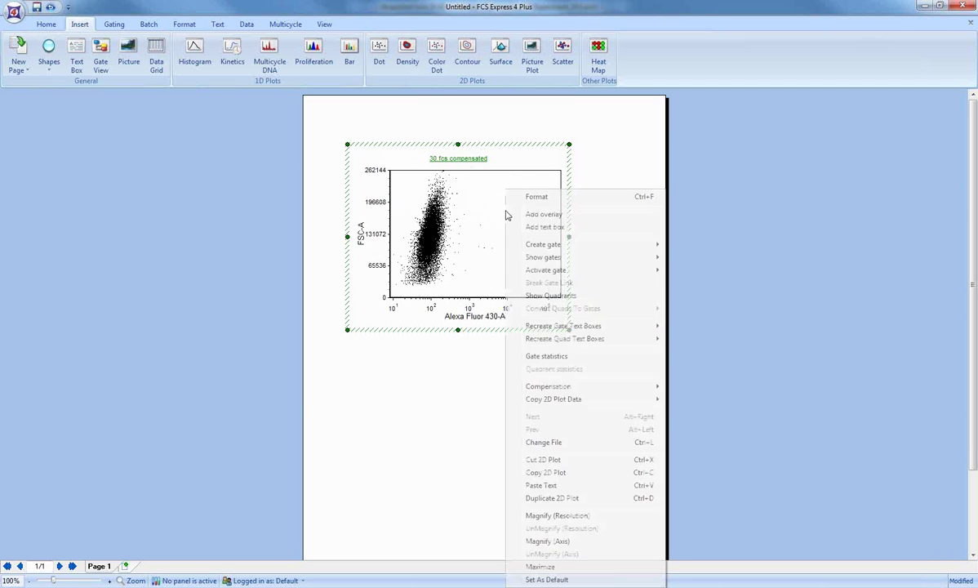
left_click(595, 442)
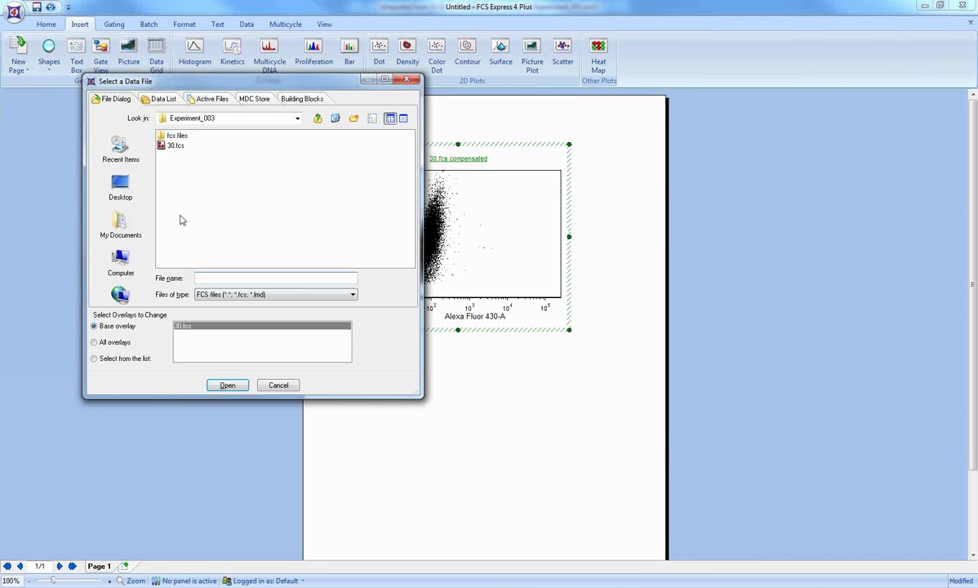
double_click(176, 135)
double_click(176, 136)
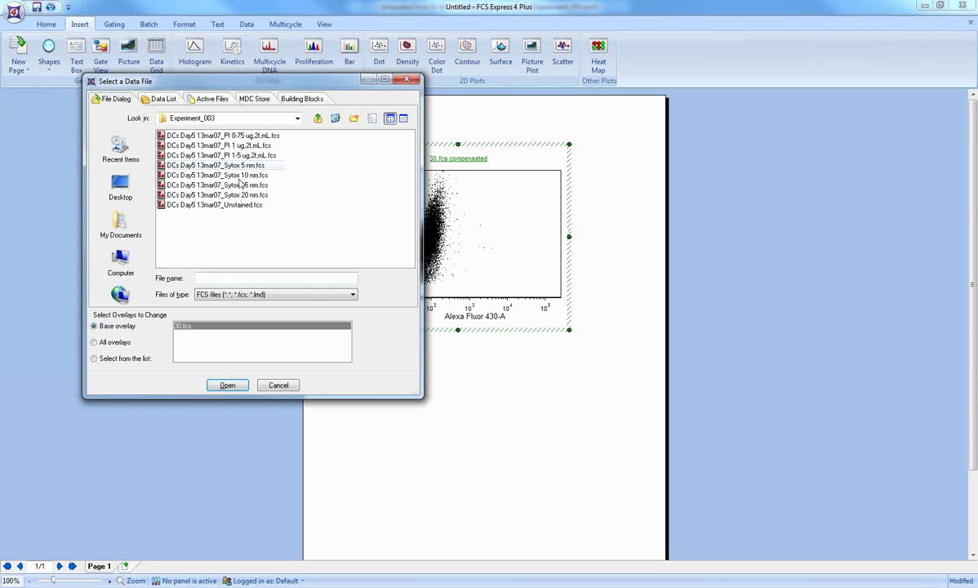
left_click(240, 185)
left_click(228, 384)
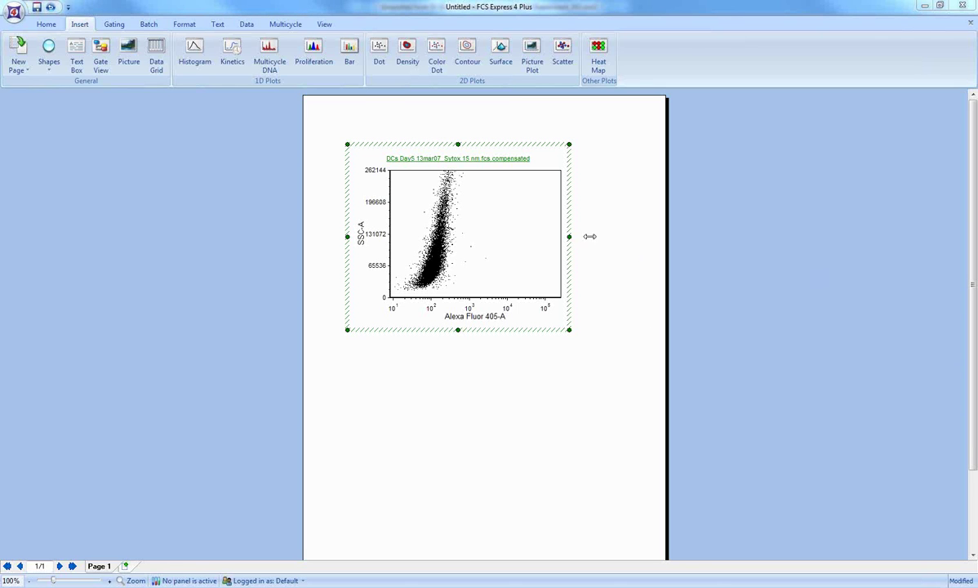
left_click(644, 243)
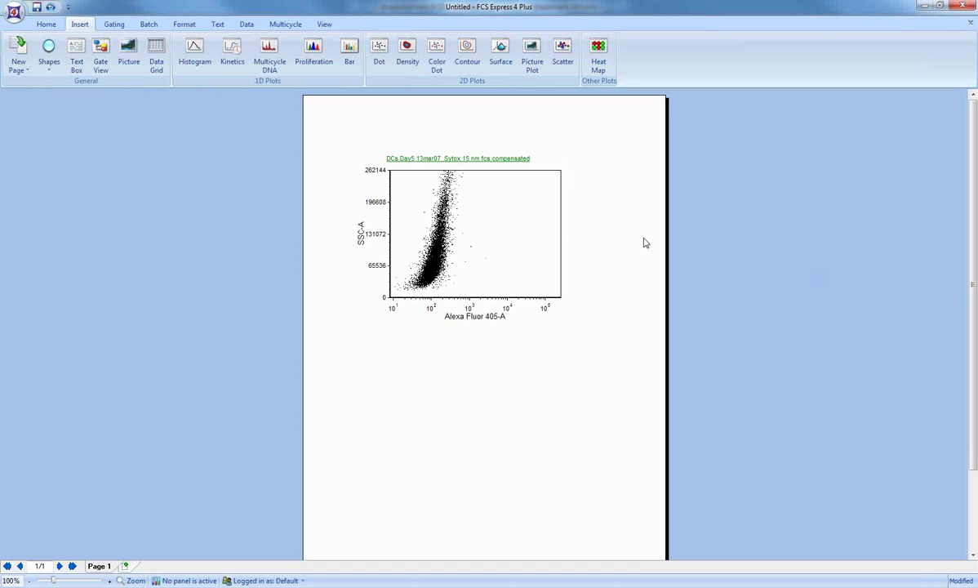
- Examine the compensation matrix loaded automatically with DCs Day5 13mar07_Sytox 15 nm.fcs, and close the compensations view
left_click(250, 27)
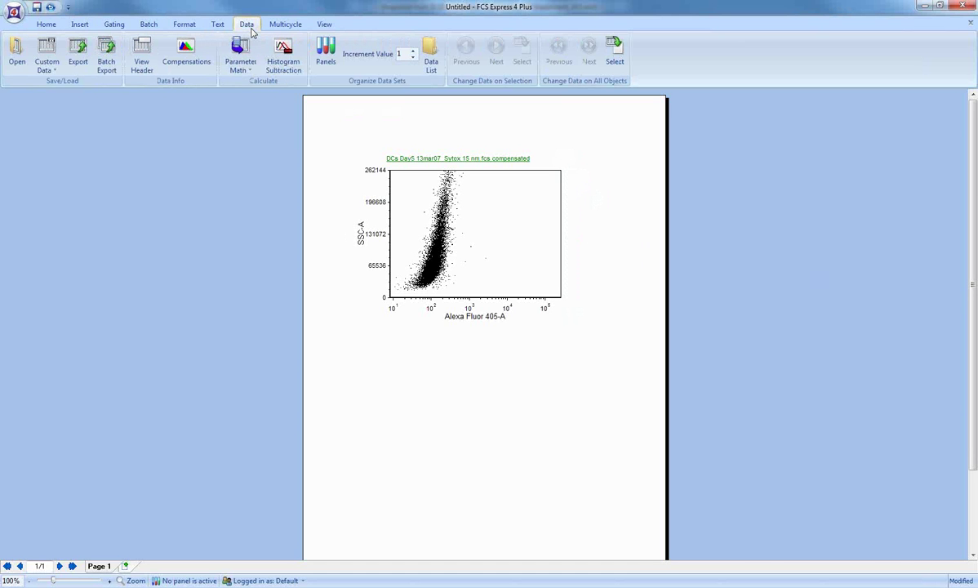
left_click(188, 52)
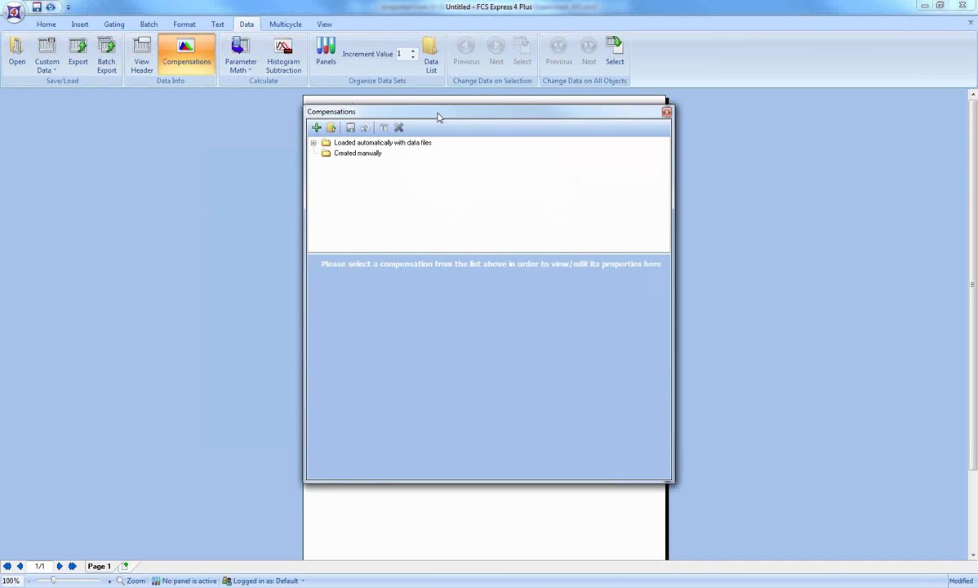
left_click_drag(437, 117, 476, 335)
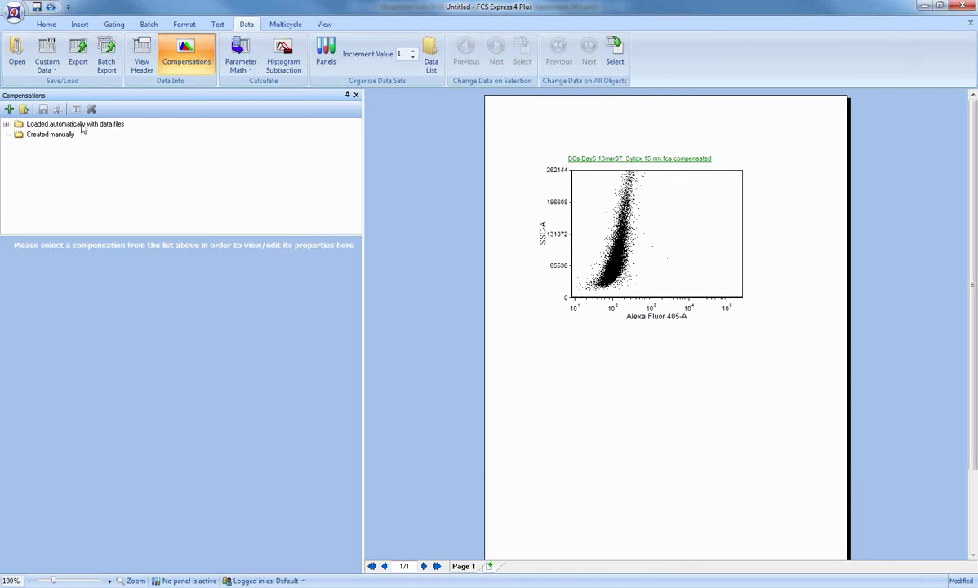
left_click(6, 124)
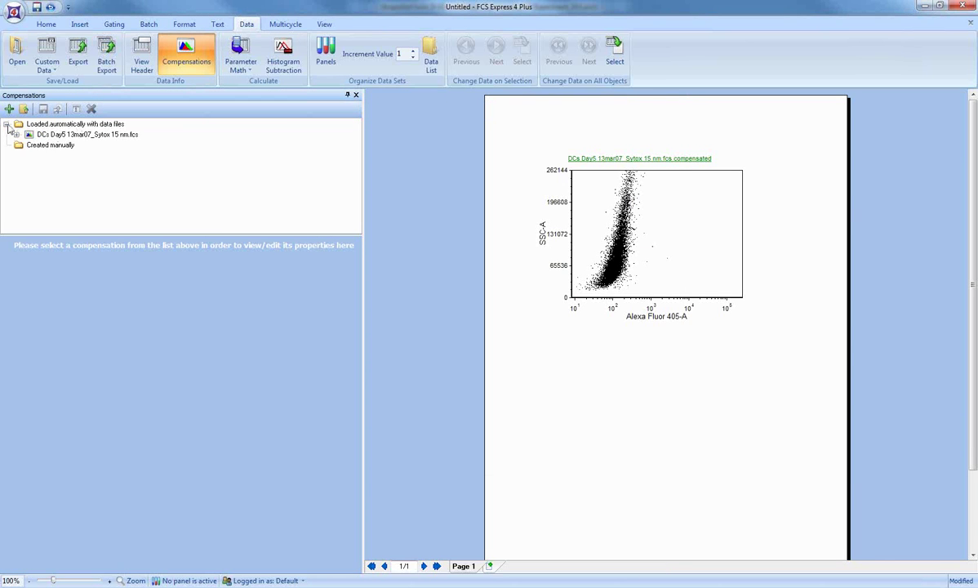
left_click(92, 135)
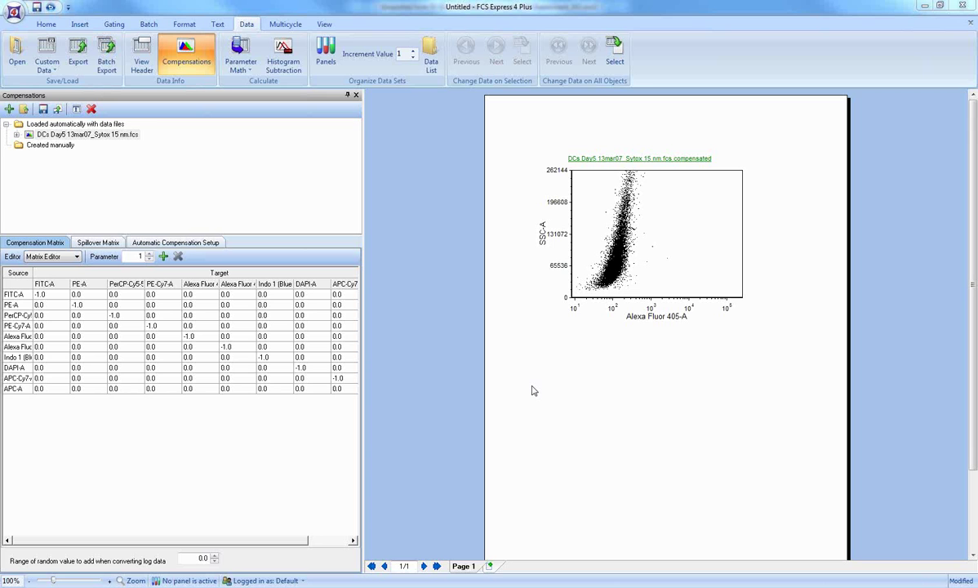
left_click(261, 367)
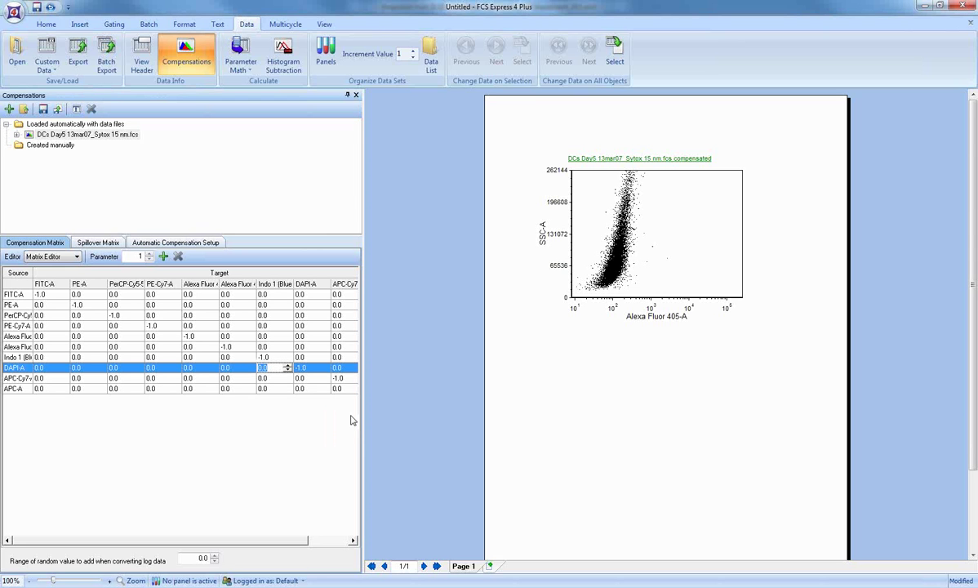
left_click(356, 95)
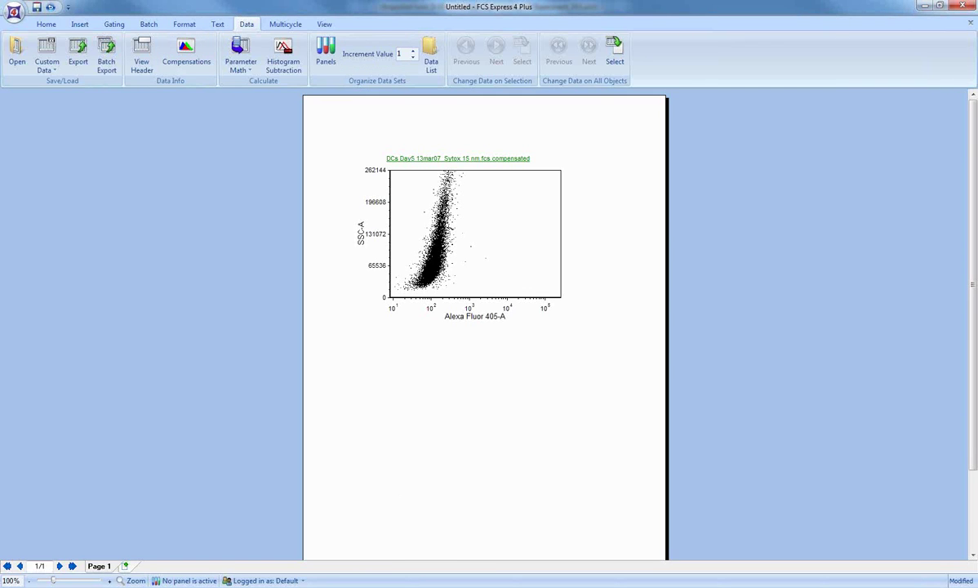
- Return to the BD Diva data webinar layout and switch to the YouTube window in Chrome
mouse_move(375, 587)
left_click(197, 523)
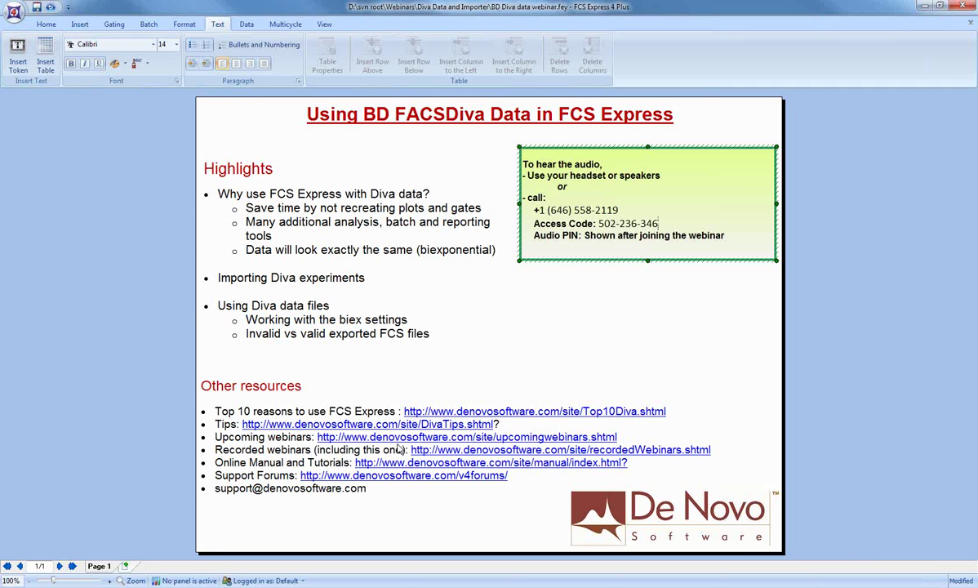
mouse_move(196, 583)
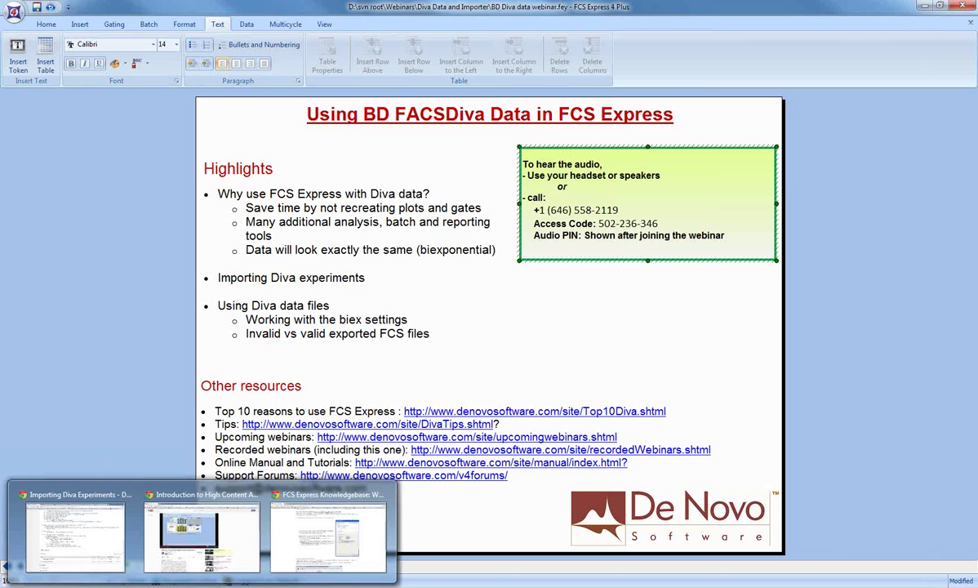
mouse_move(245, 522)
left_click(230, 547)
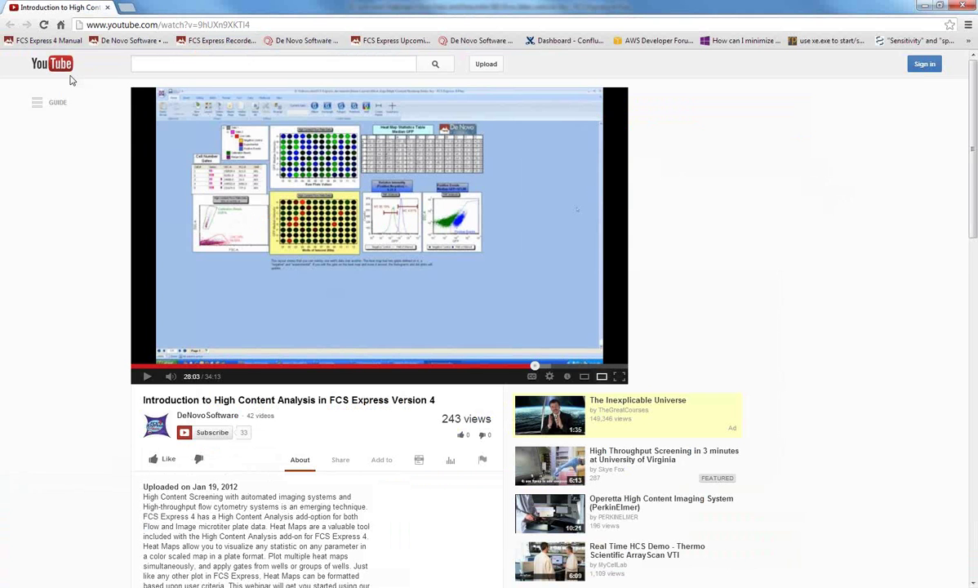
- Open the De Novo Software channel on YouTube, pausing its overview video, and list the channel's uploaded videos
left_click(12, 26)
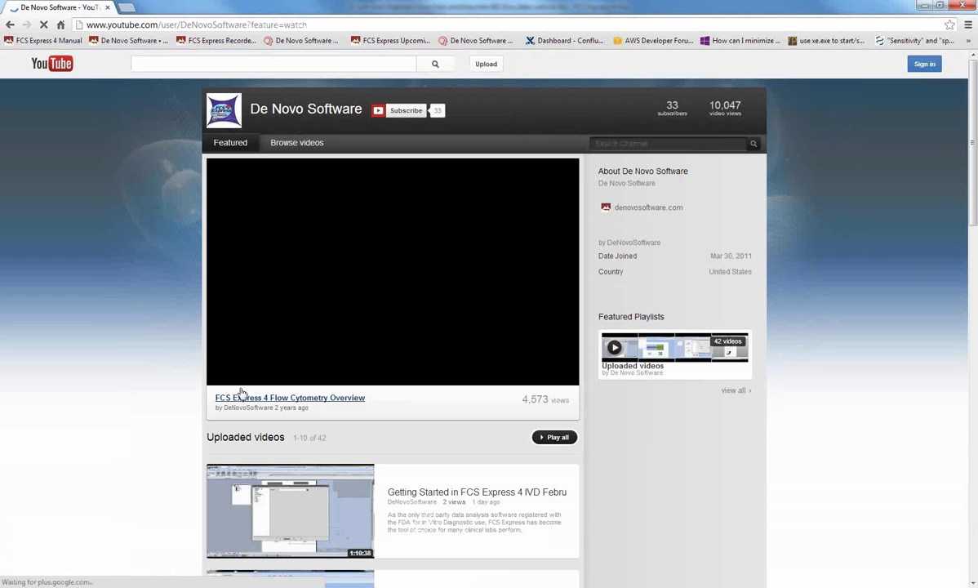
left_click(222, 377)
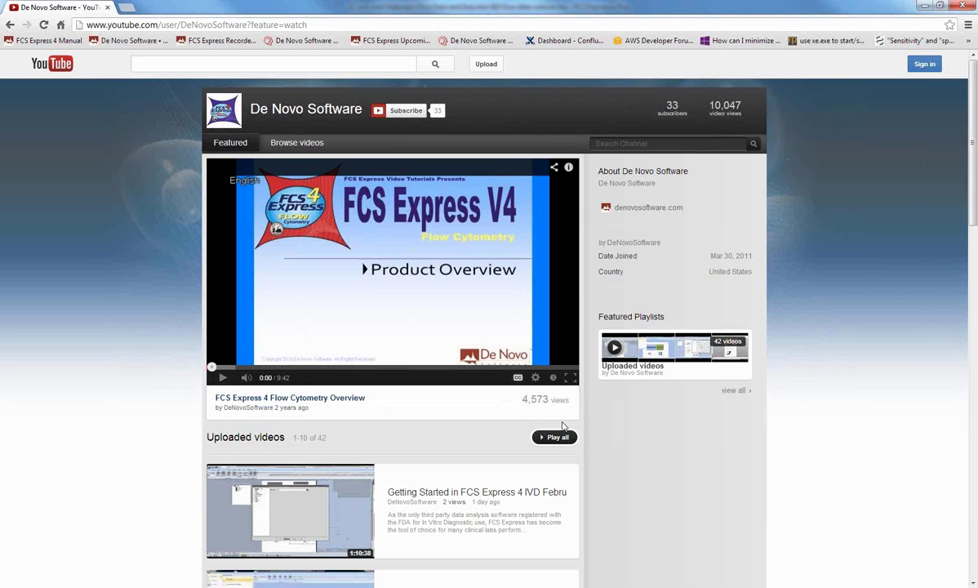
left_click(286, 144)
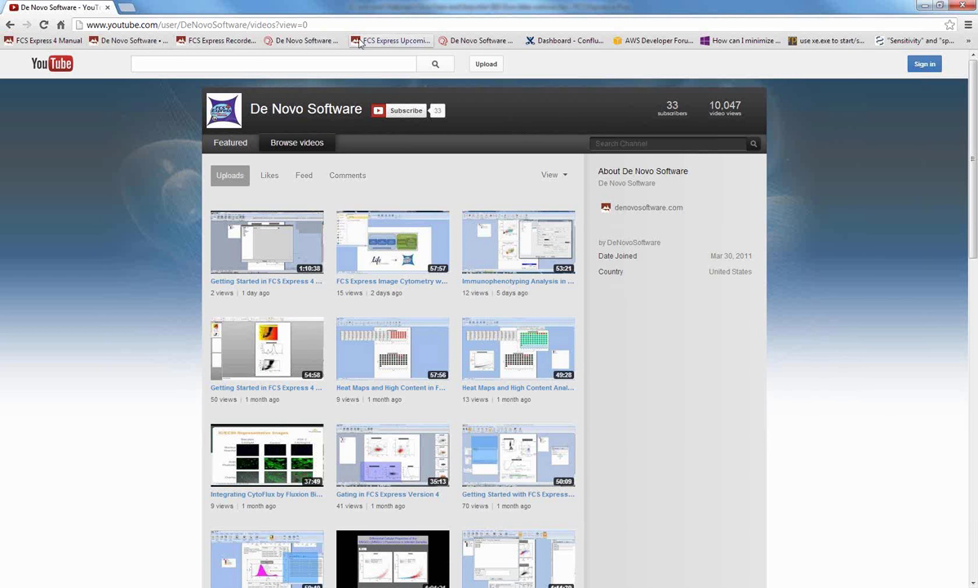
- Open the De Novo Software Recorded Webinars page and look through the available webinars
left_click(237, 42)
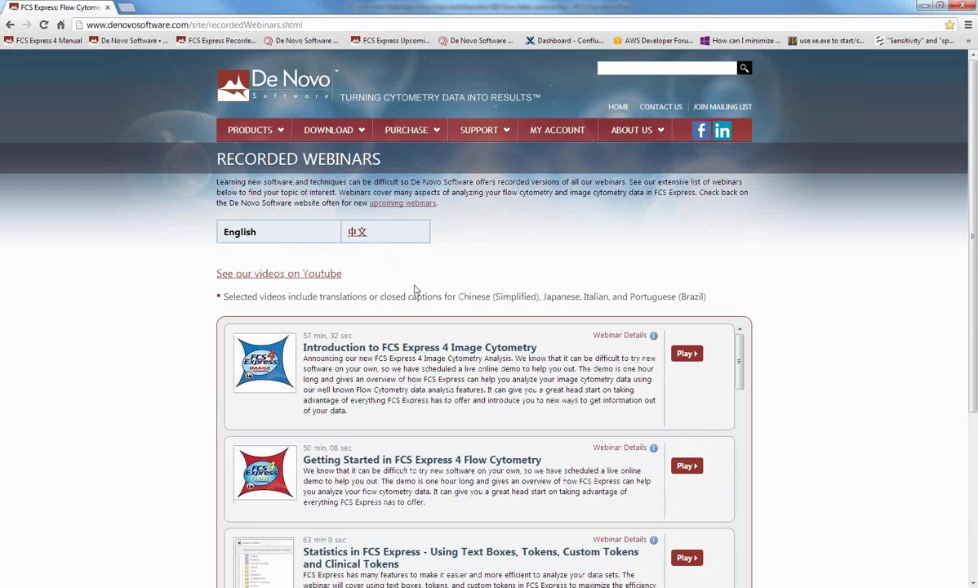
scroll(408, 287, "down", 1)
scroll(436, 288, "down", 2)
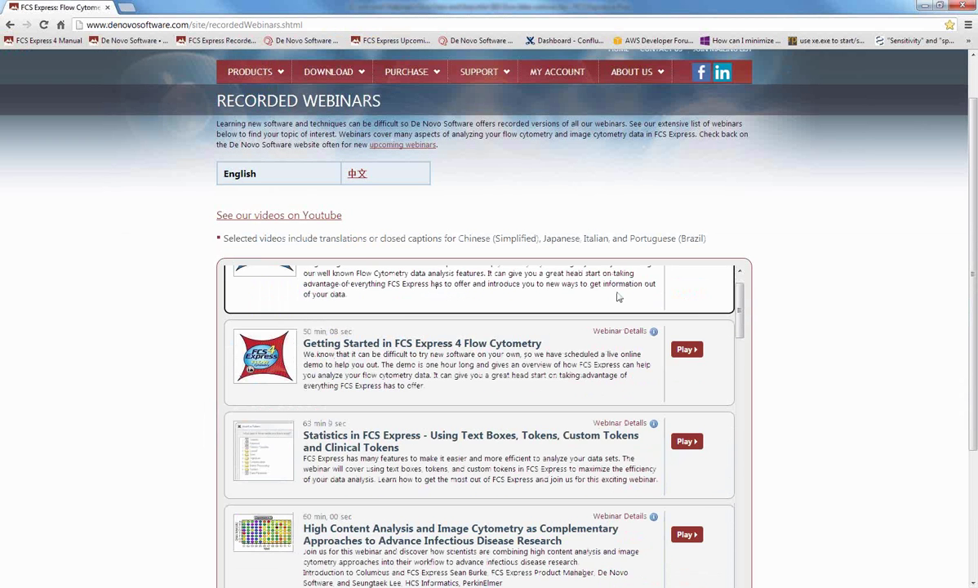
scroll(436, 287, "up", 2)
scroll(436, 287, "up", 1)
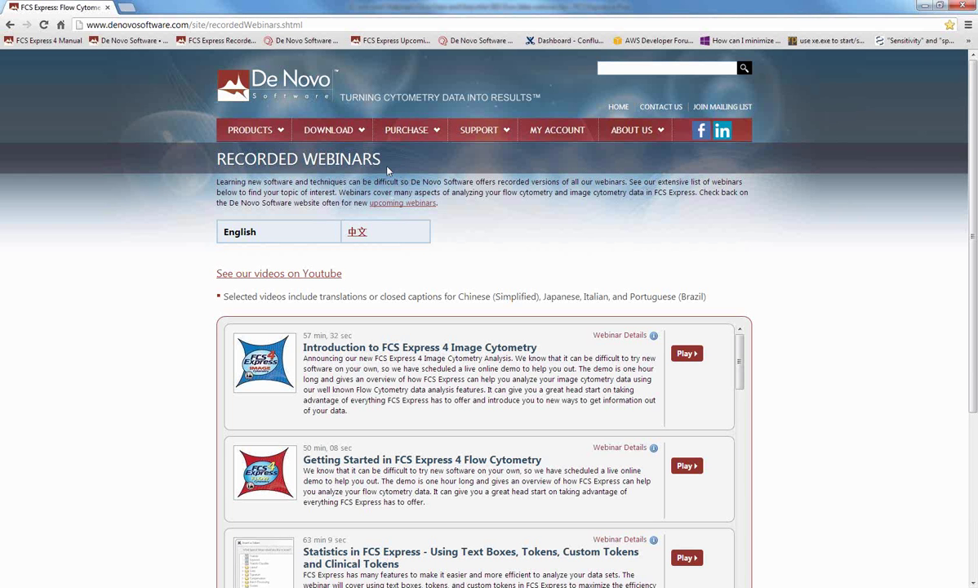
- Switch back to the BD Diva data webinar layout in FCS Express and view the available help documentation options
left_click(376, 587)
left_click(206, 536)
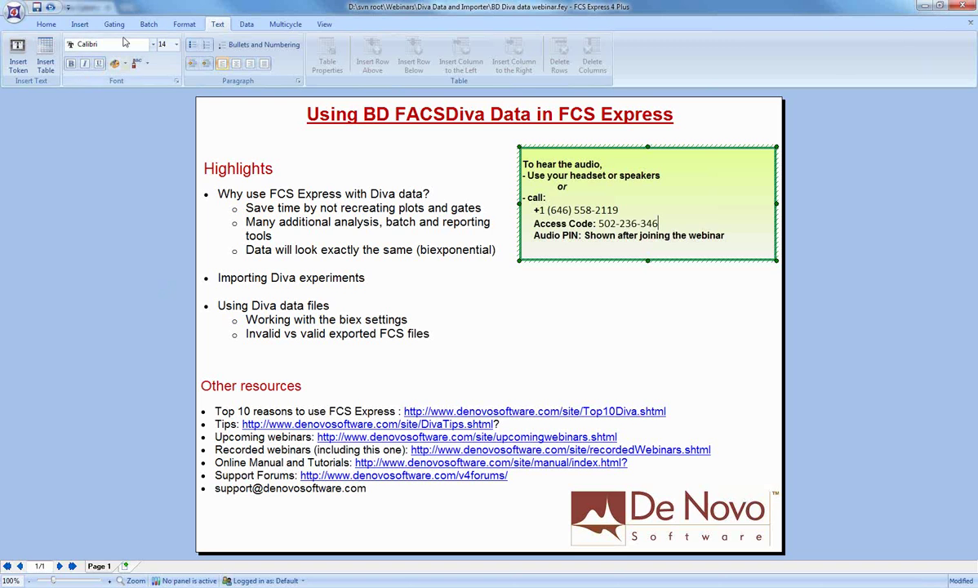
left_click(13, 10)
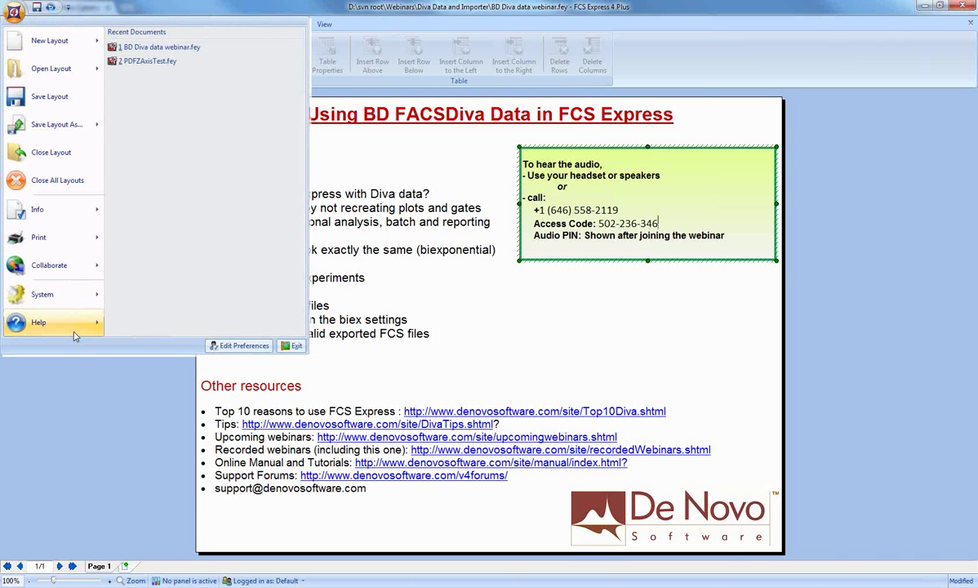
mouse_move(82, 325)
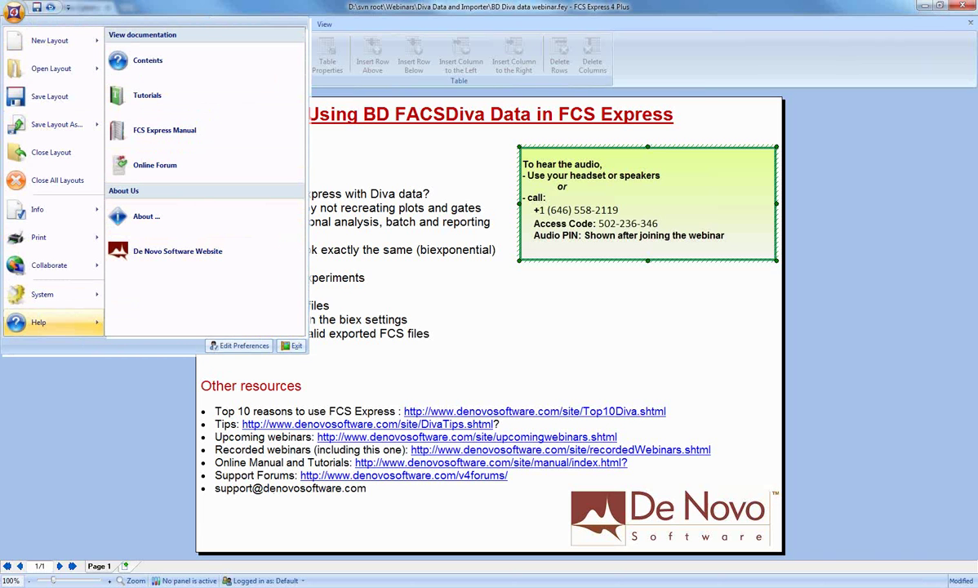
- Open the Research tutorials on the De Novo Software website in Chrome, view the tutorial list, and return to the webinar layout
left_click(202, 586)
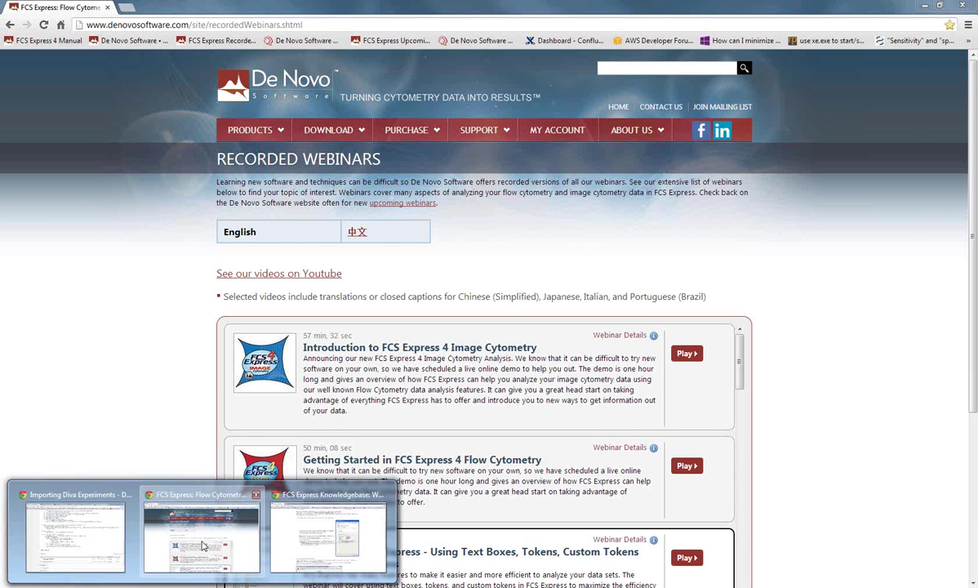
left_click(202, 534)
mouse_move(496, 129)
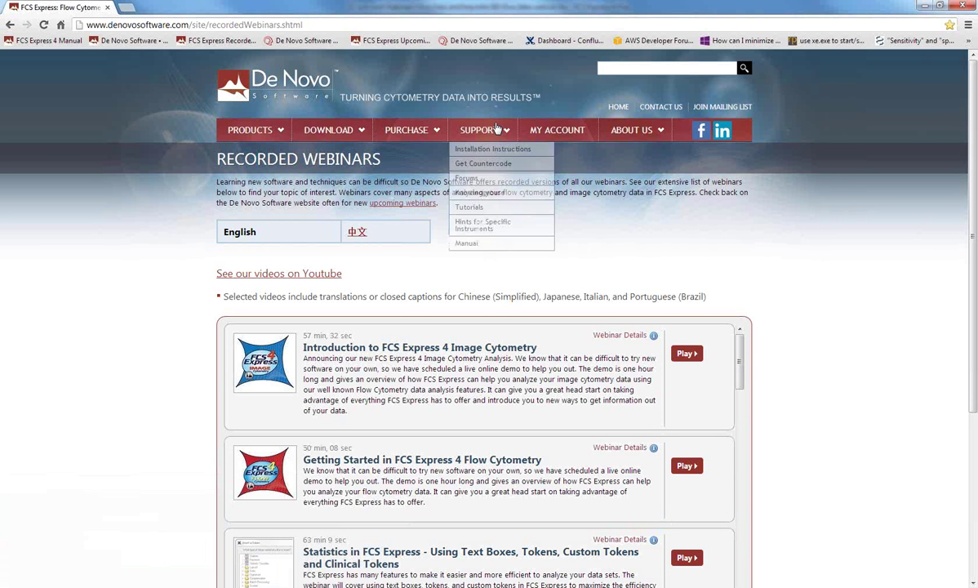
left_click(461, 206)
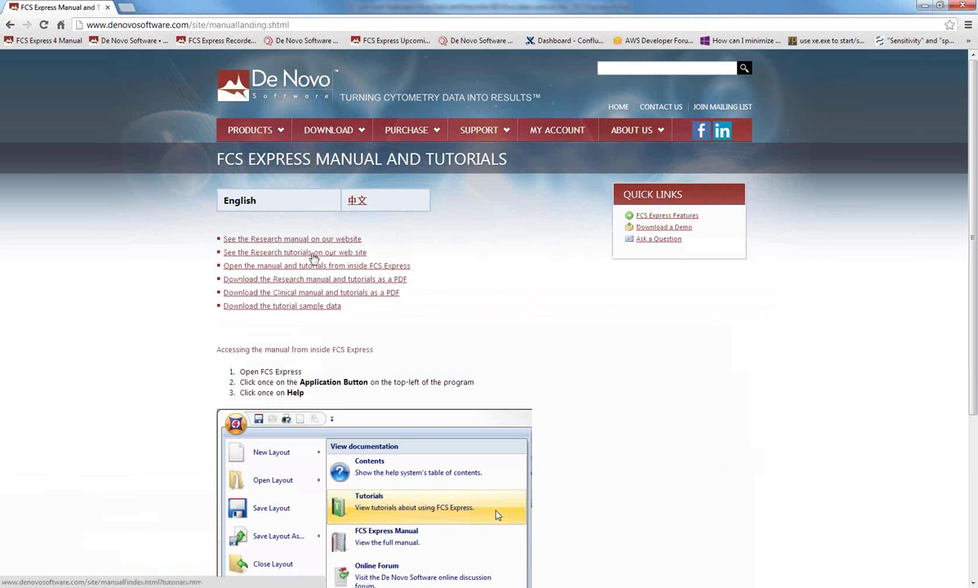
left_click(314, 256)
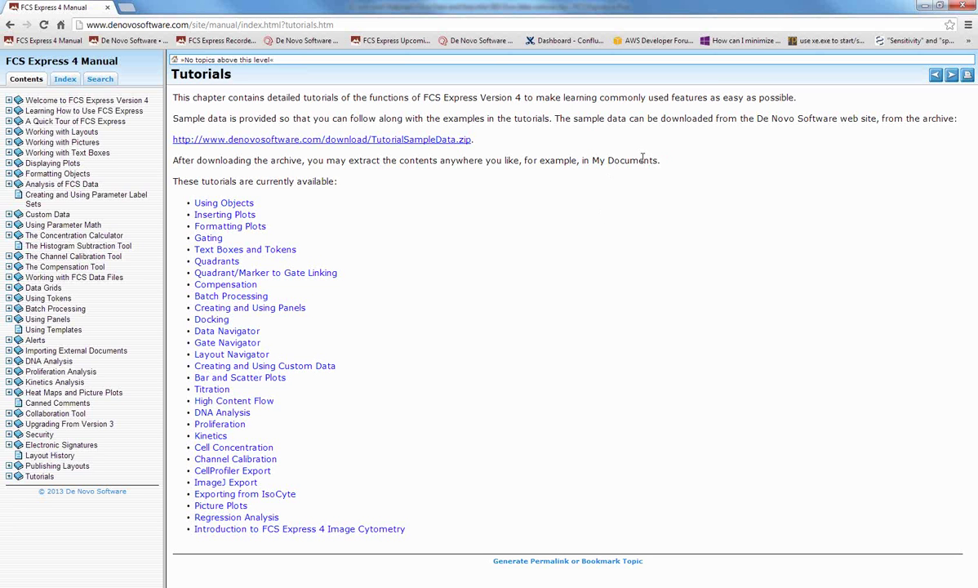
left_click(925, 7)
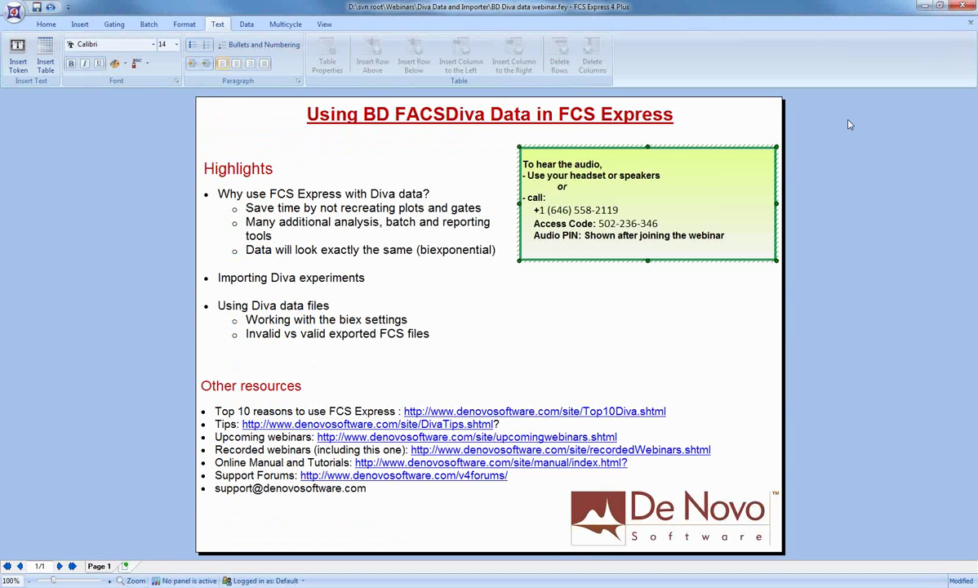